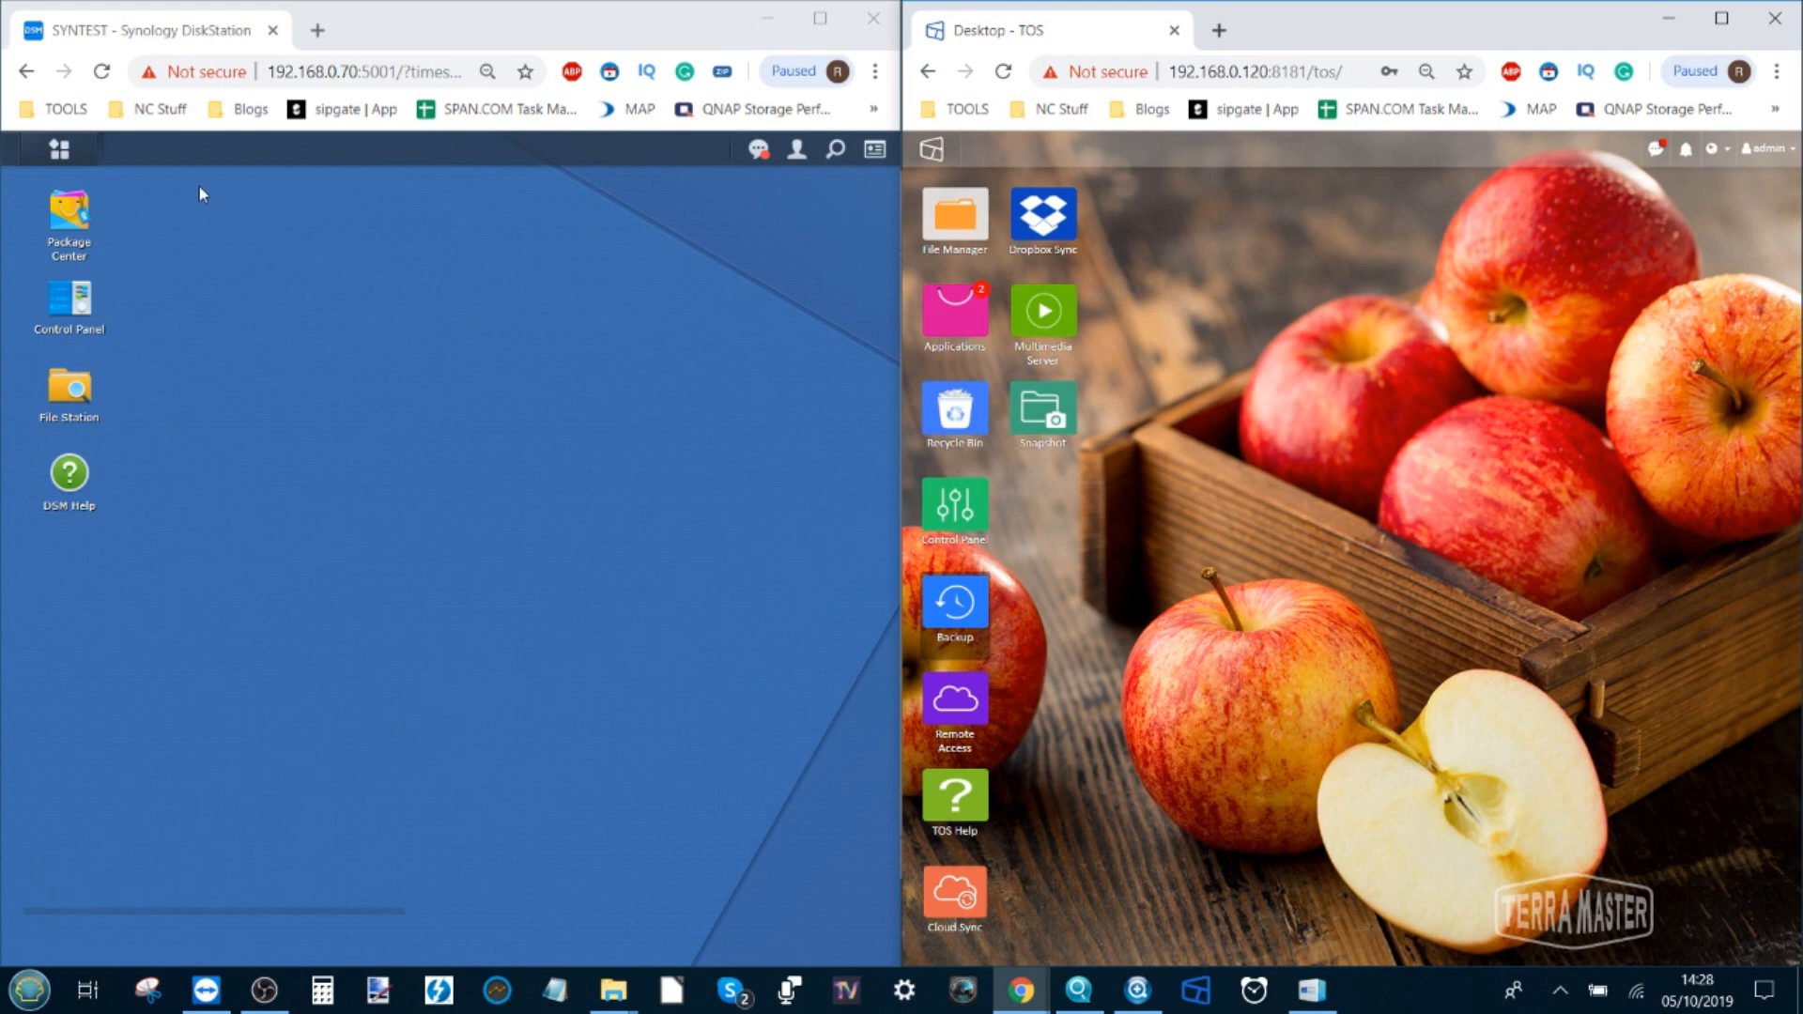
# Show the rsync account list under Control Panel's File Services rsync settings, listing only admin
pyautogui.click(77, 298)
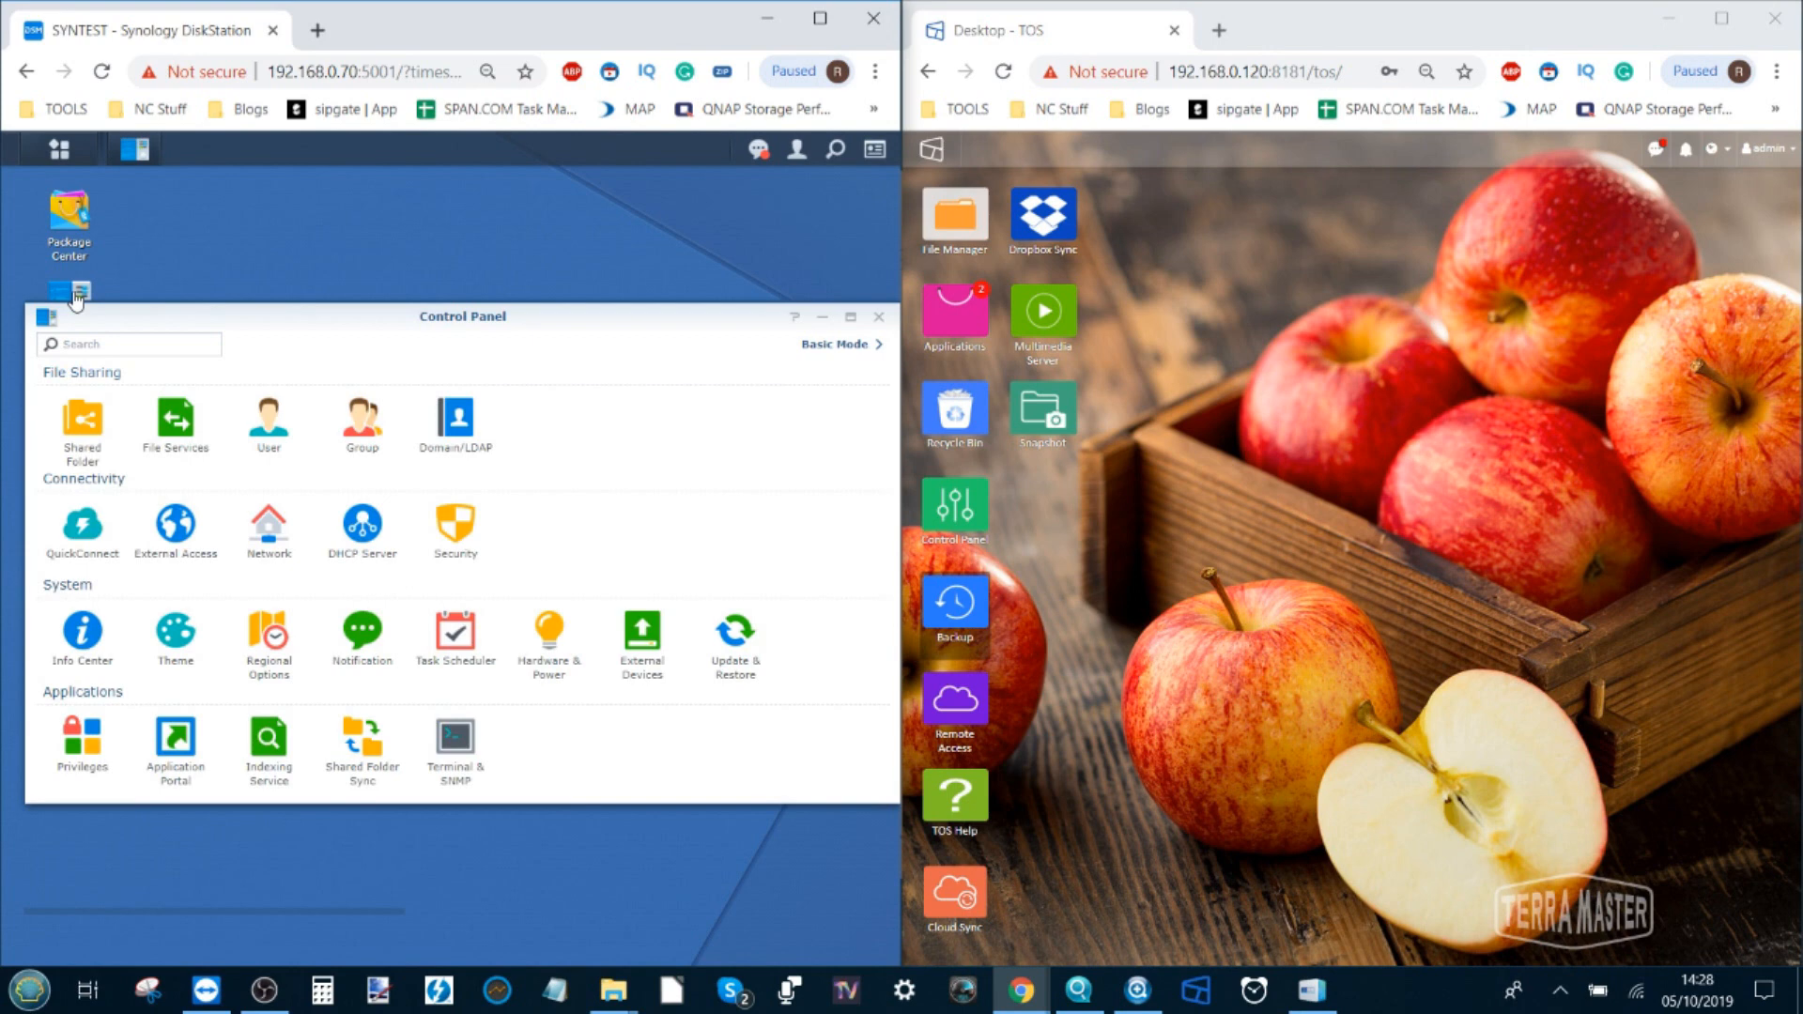
pyautogui.click(179, 430)
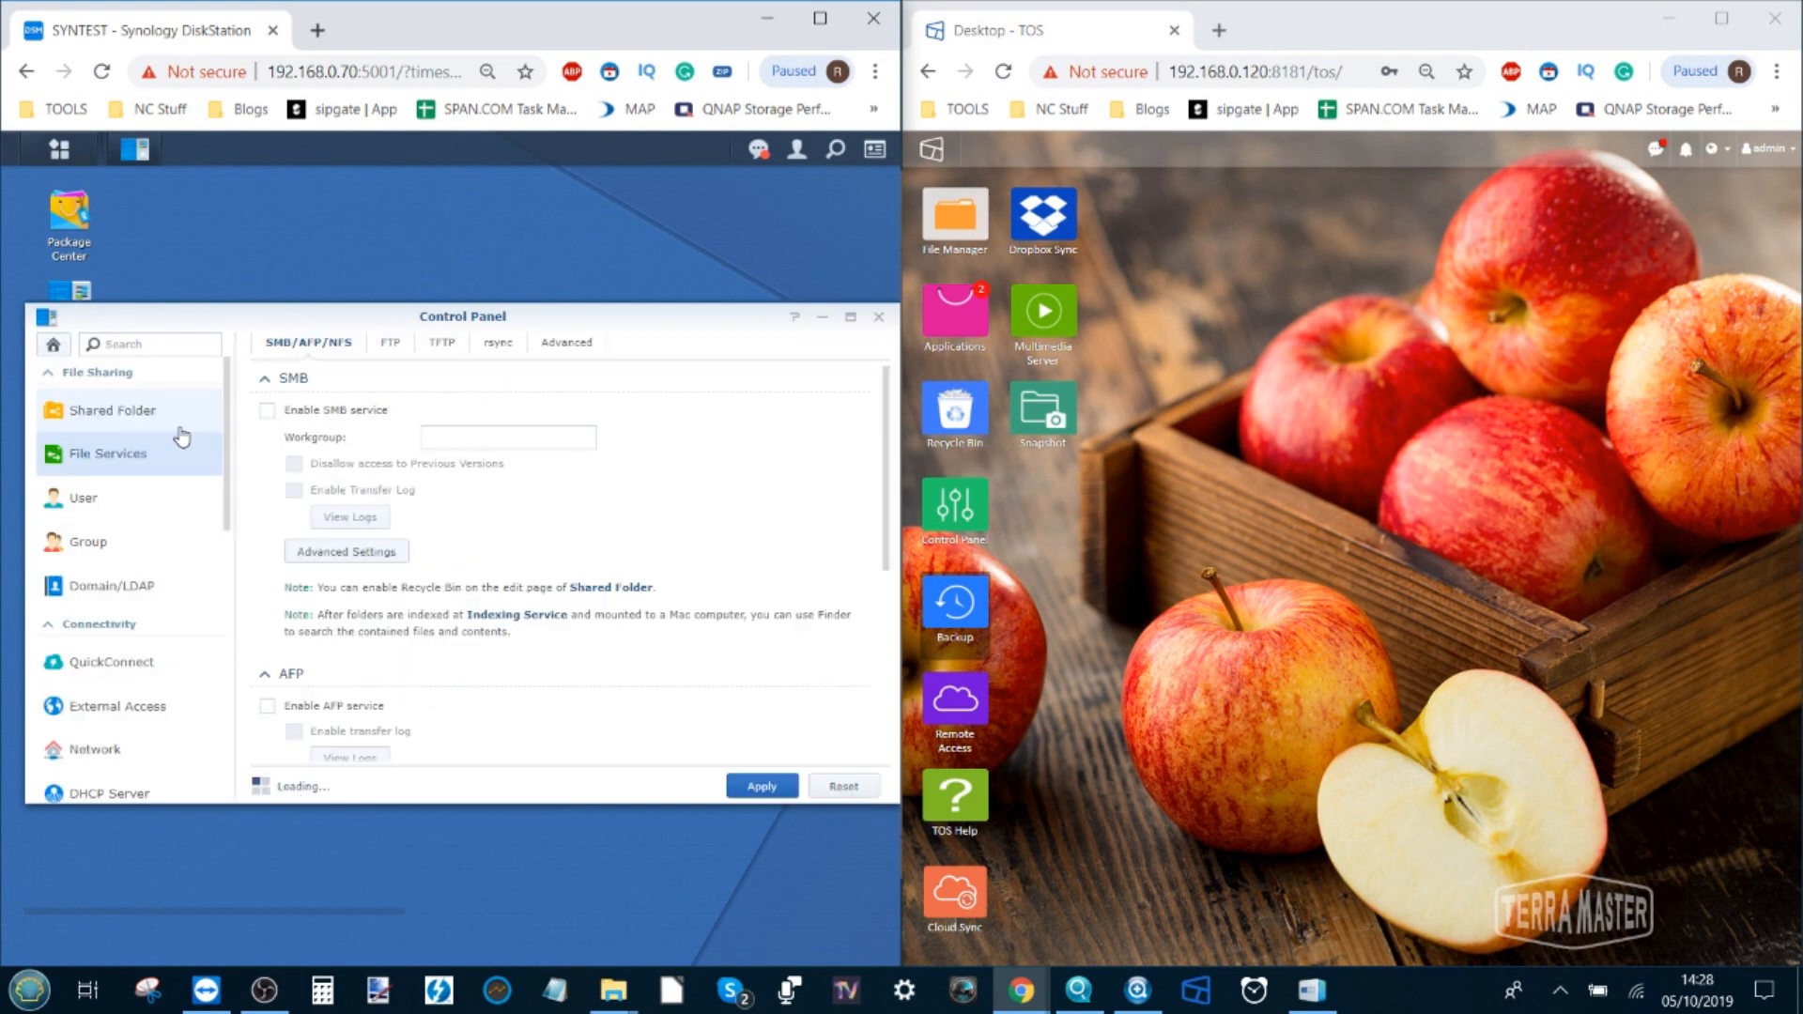
pyautogui.click(497, 344)
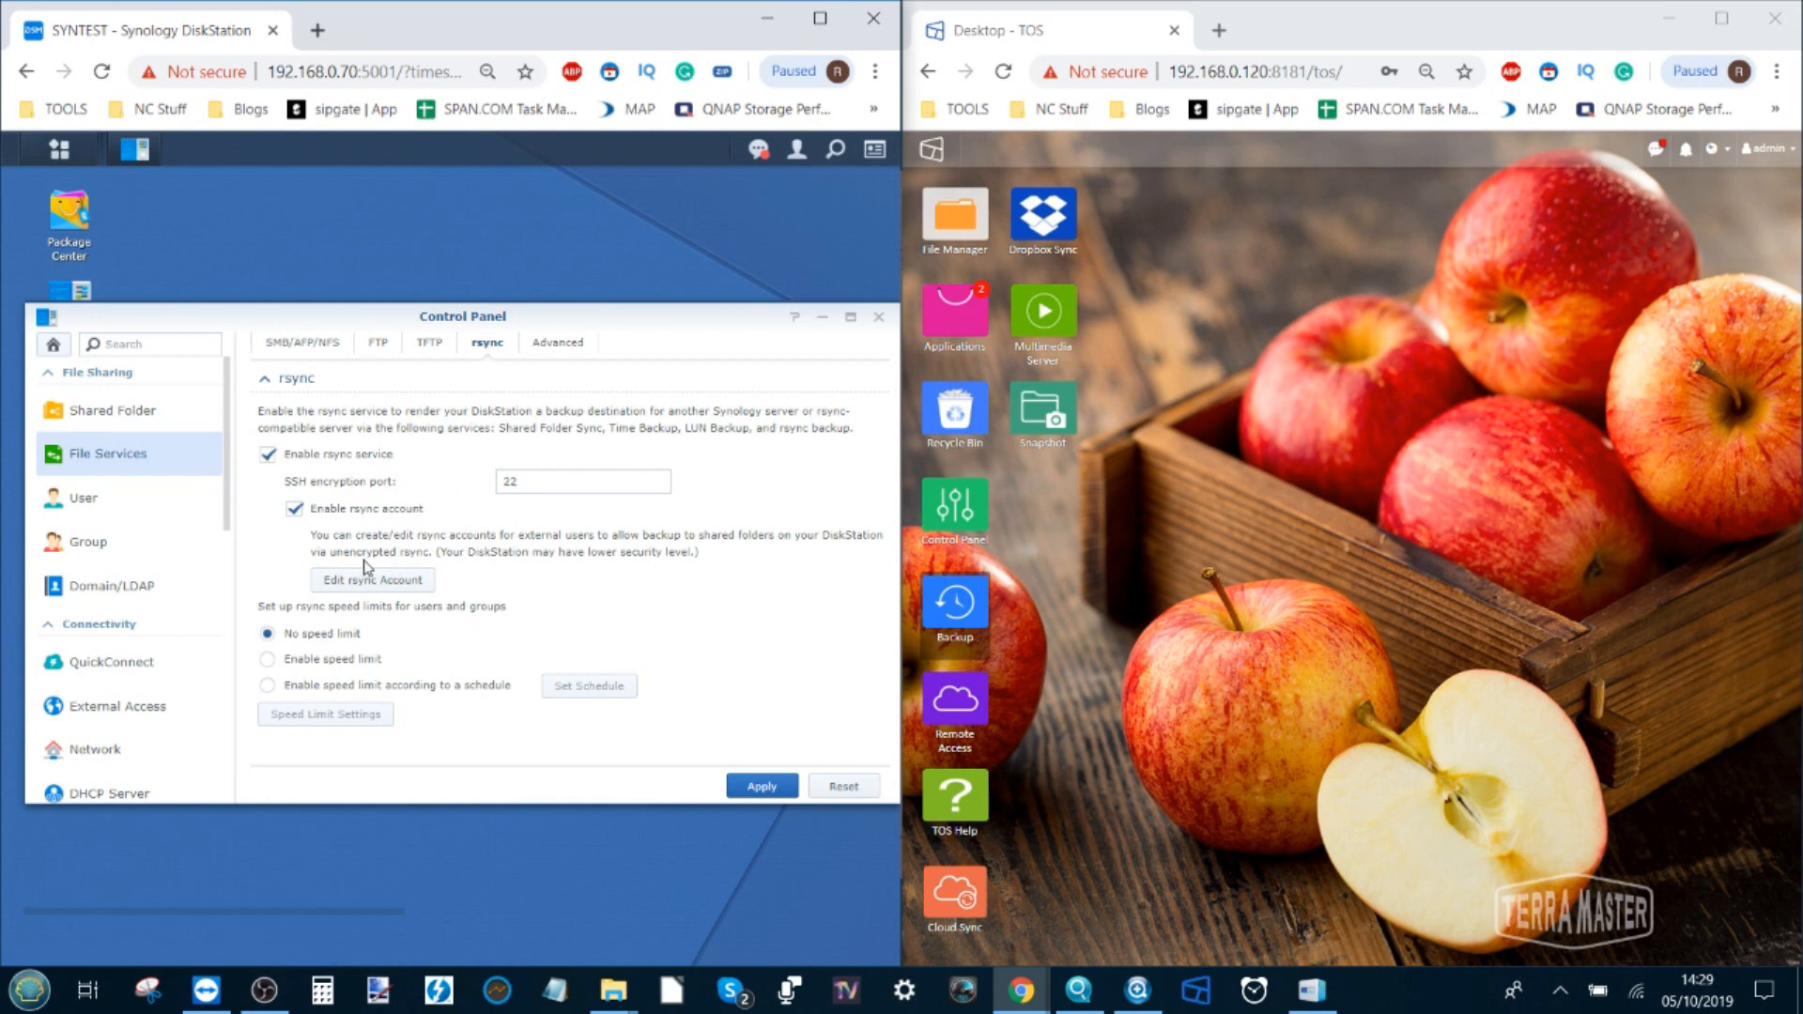
pyautogui.click(392, 590)
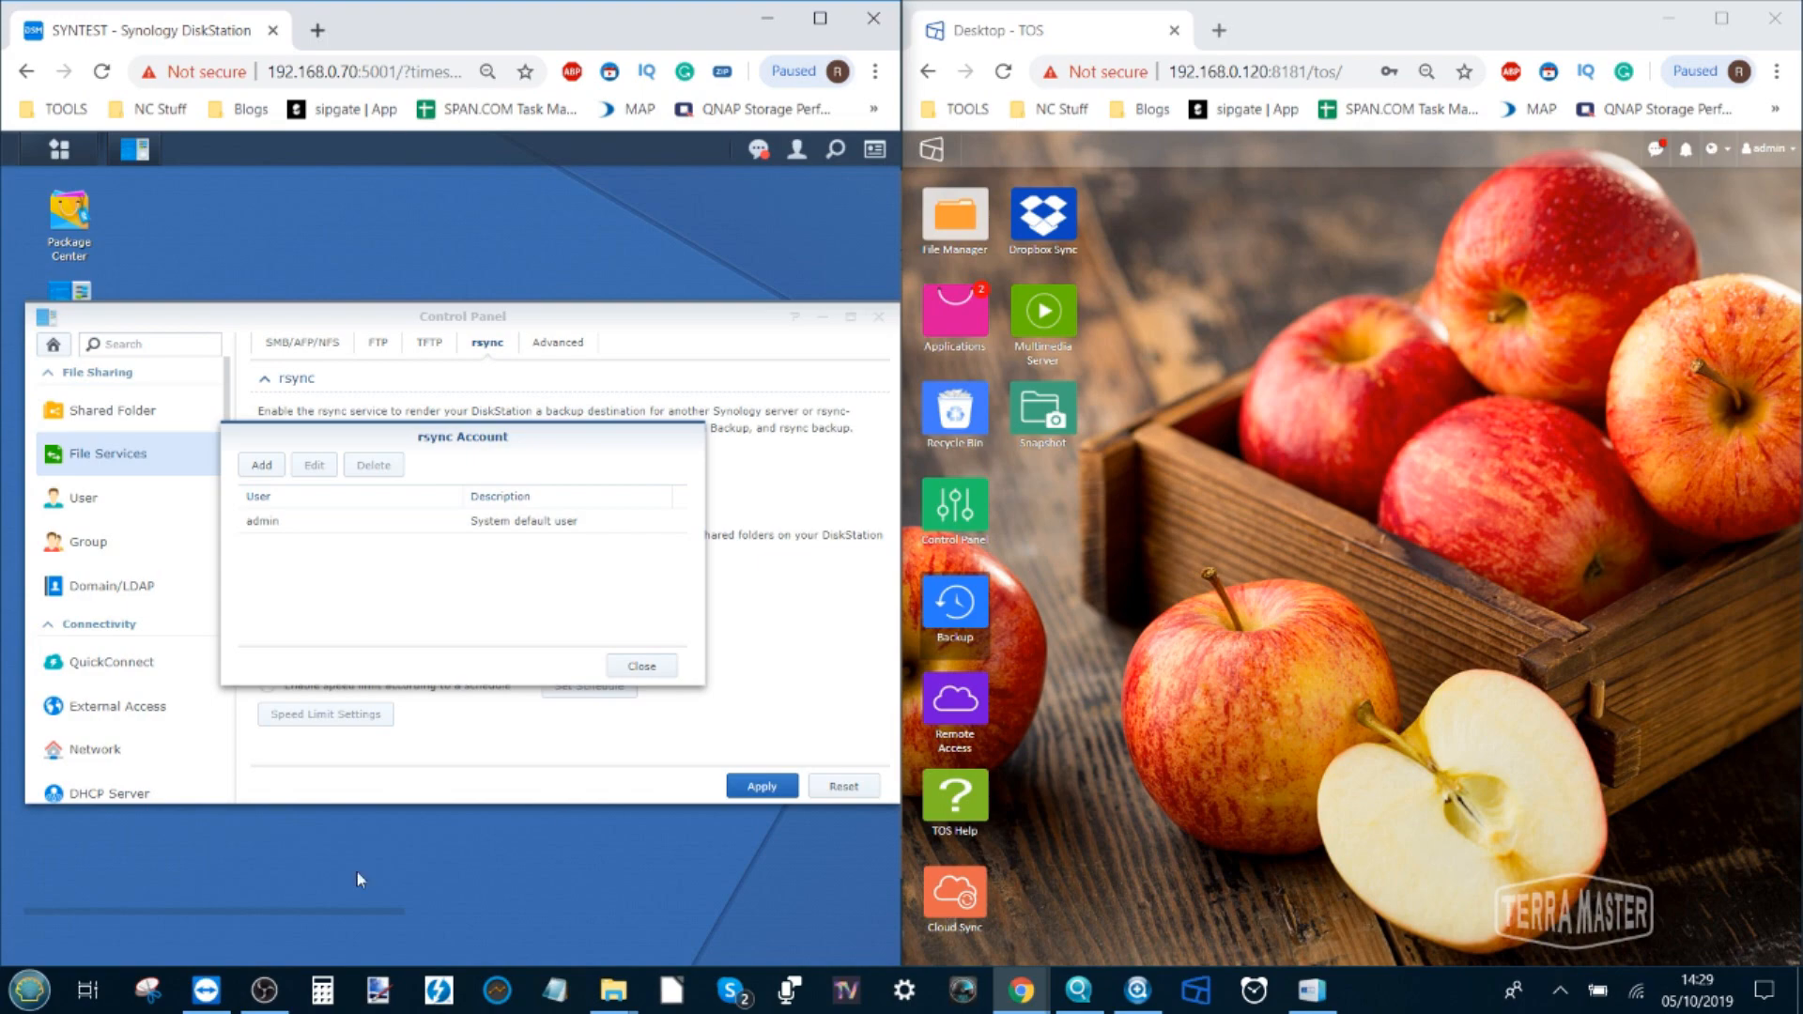
# Close the rsync account list, apply the unchanged rsync service settings, and exit Control Panel
pyautogui.click(266, 991)
pyautogui.click(269, 993)
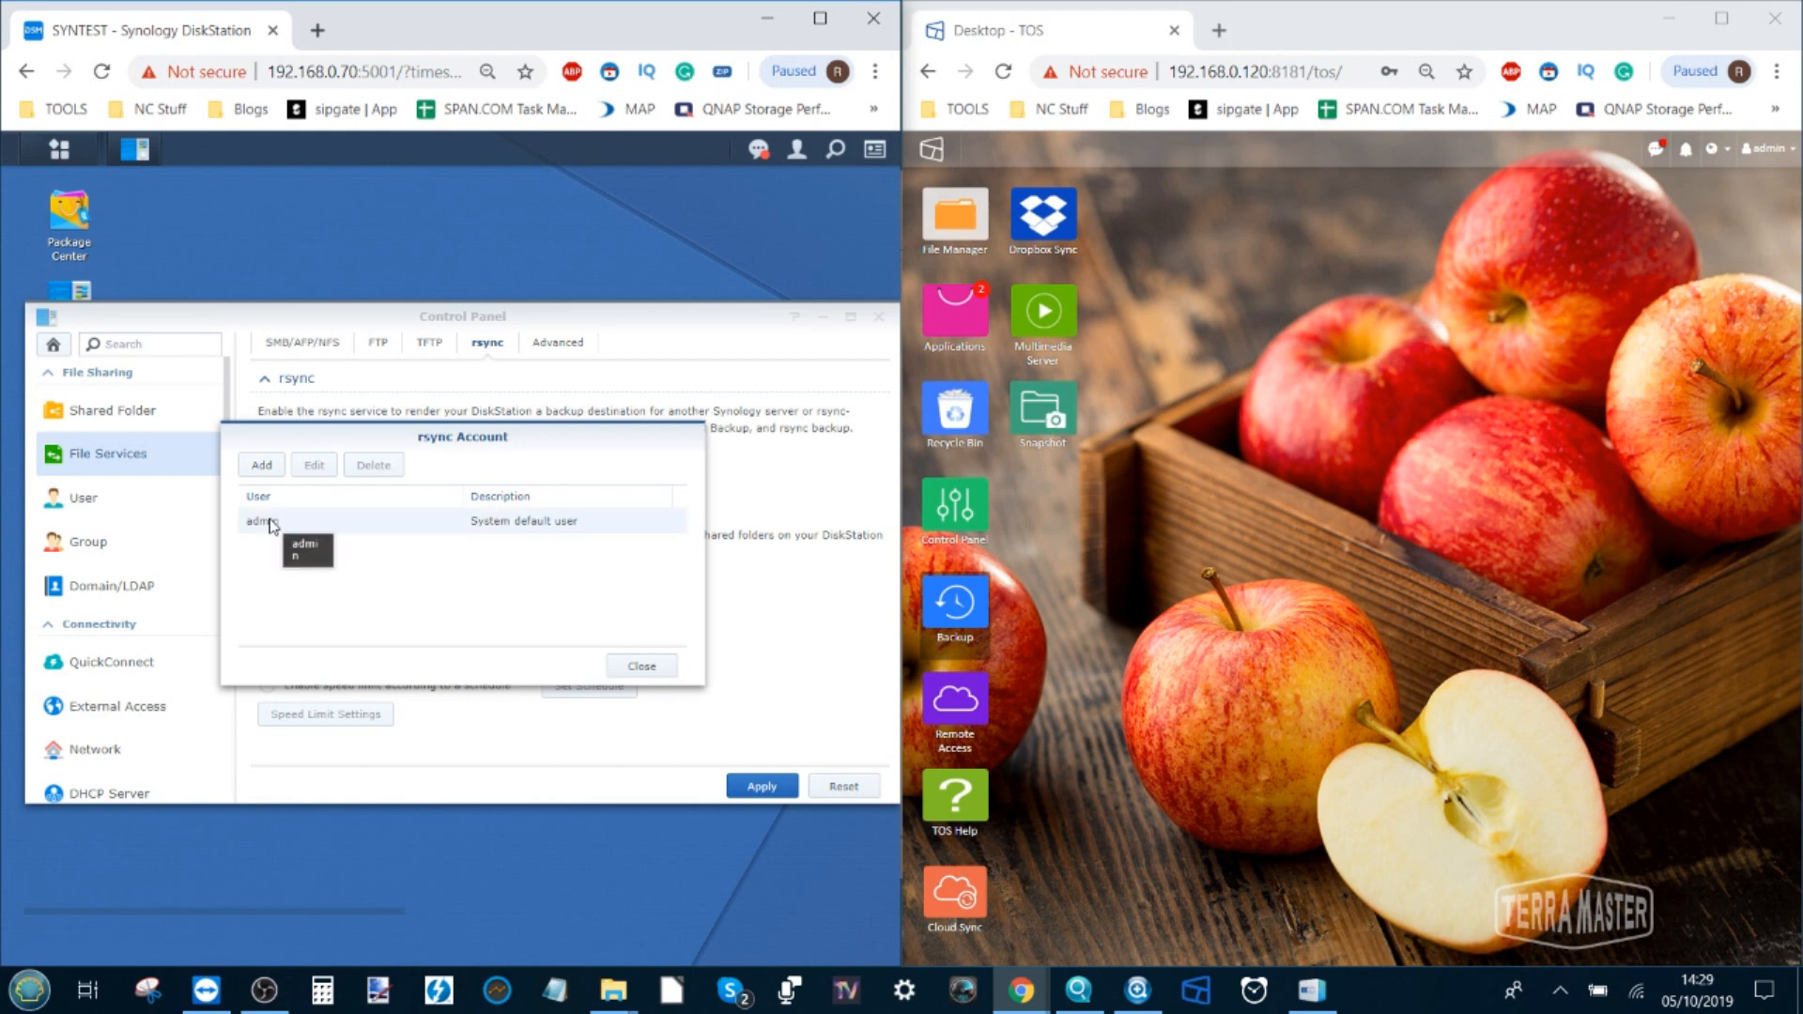
pyautogui.click(630, 663)
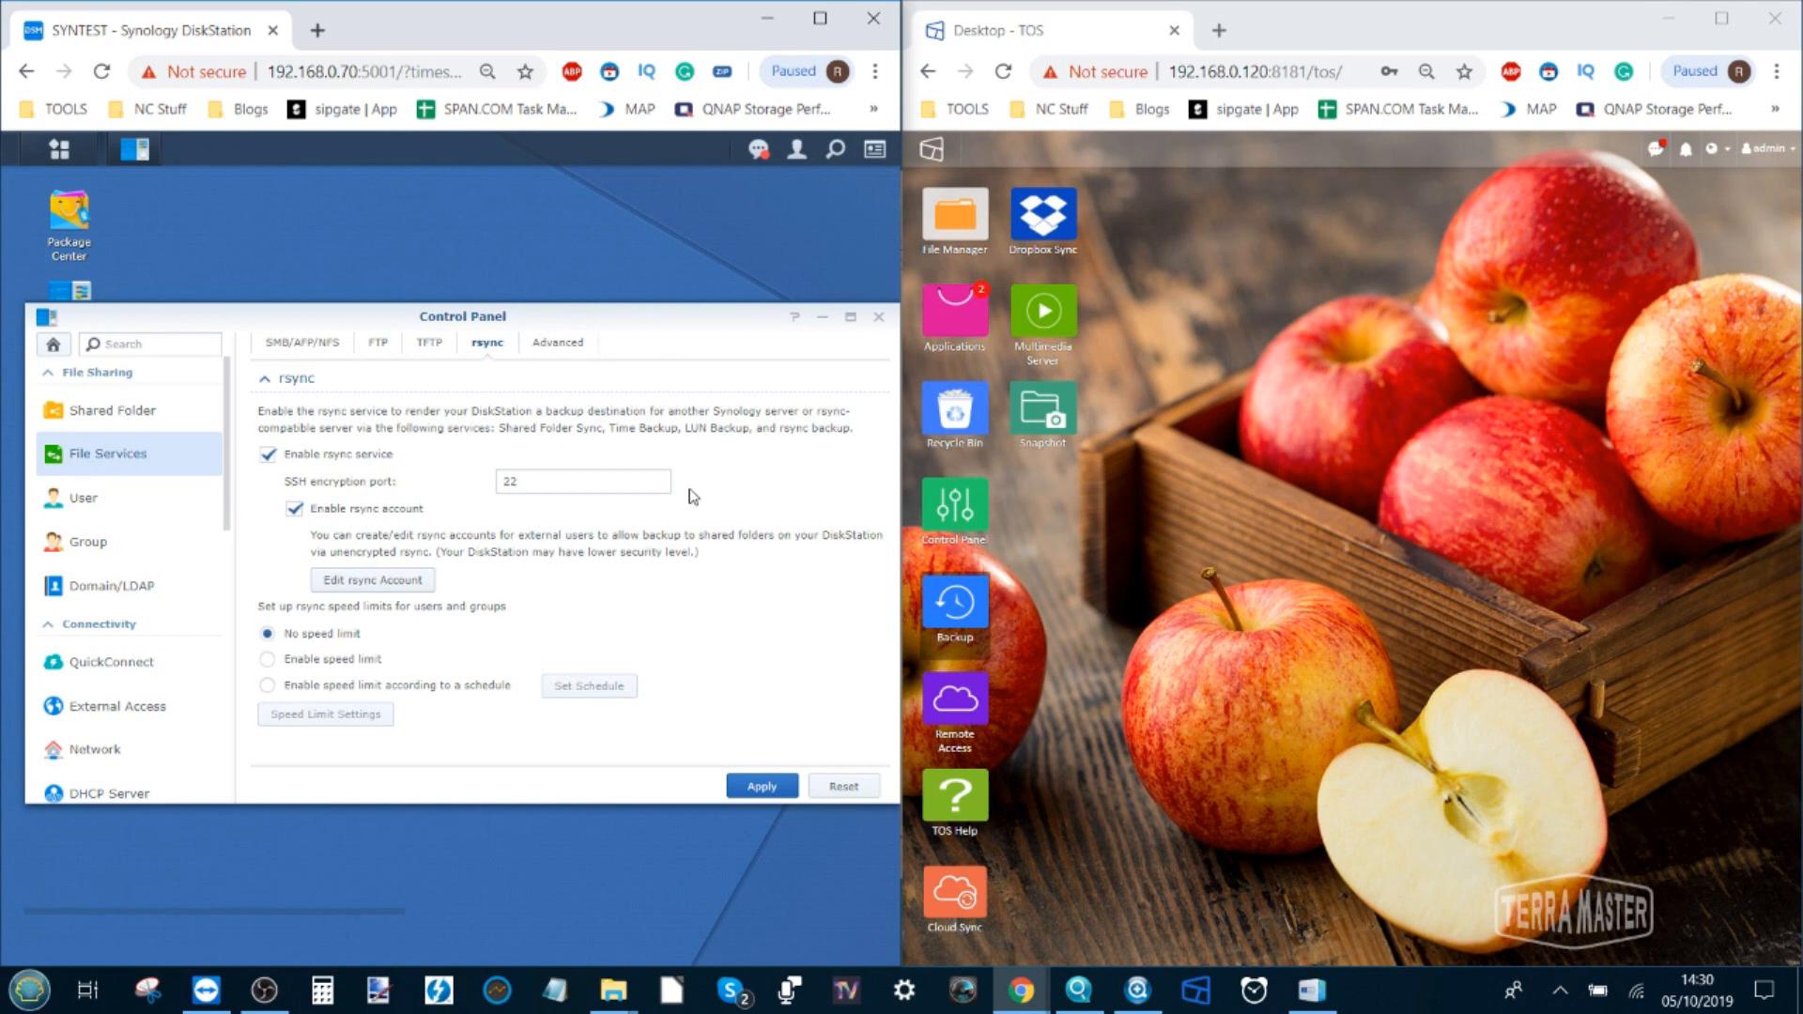
pyautogui.click(762, 787)
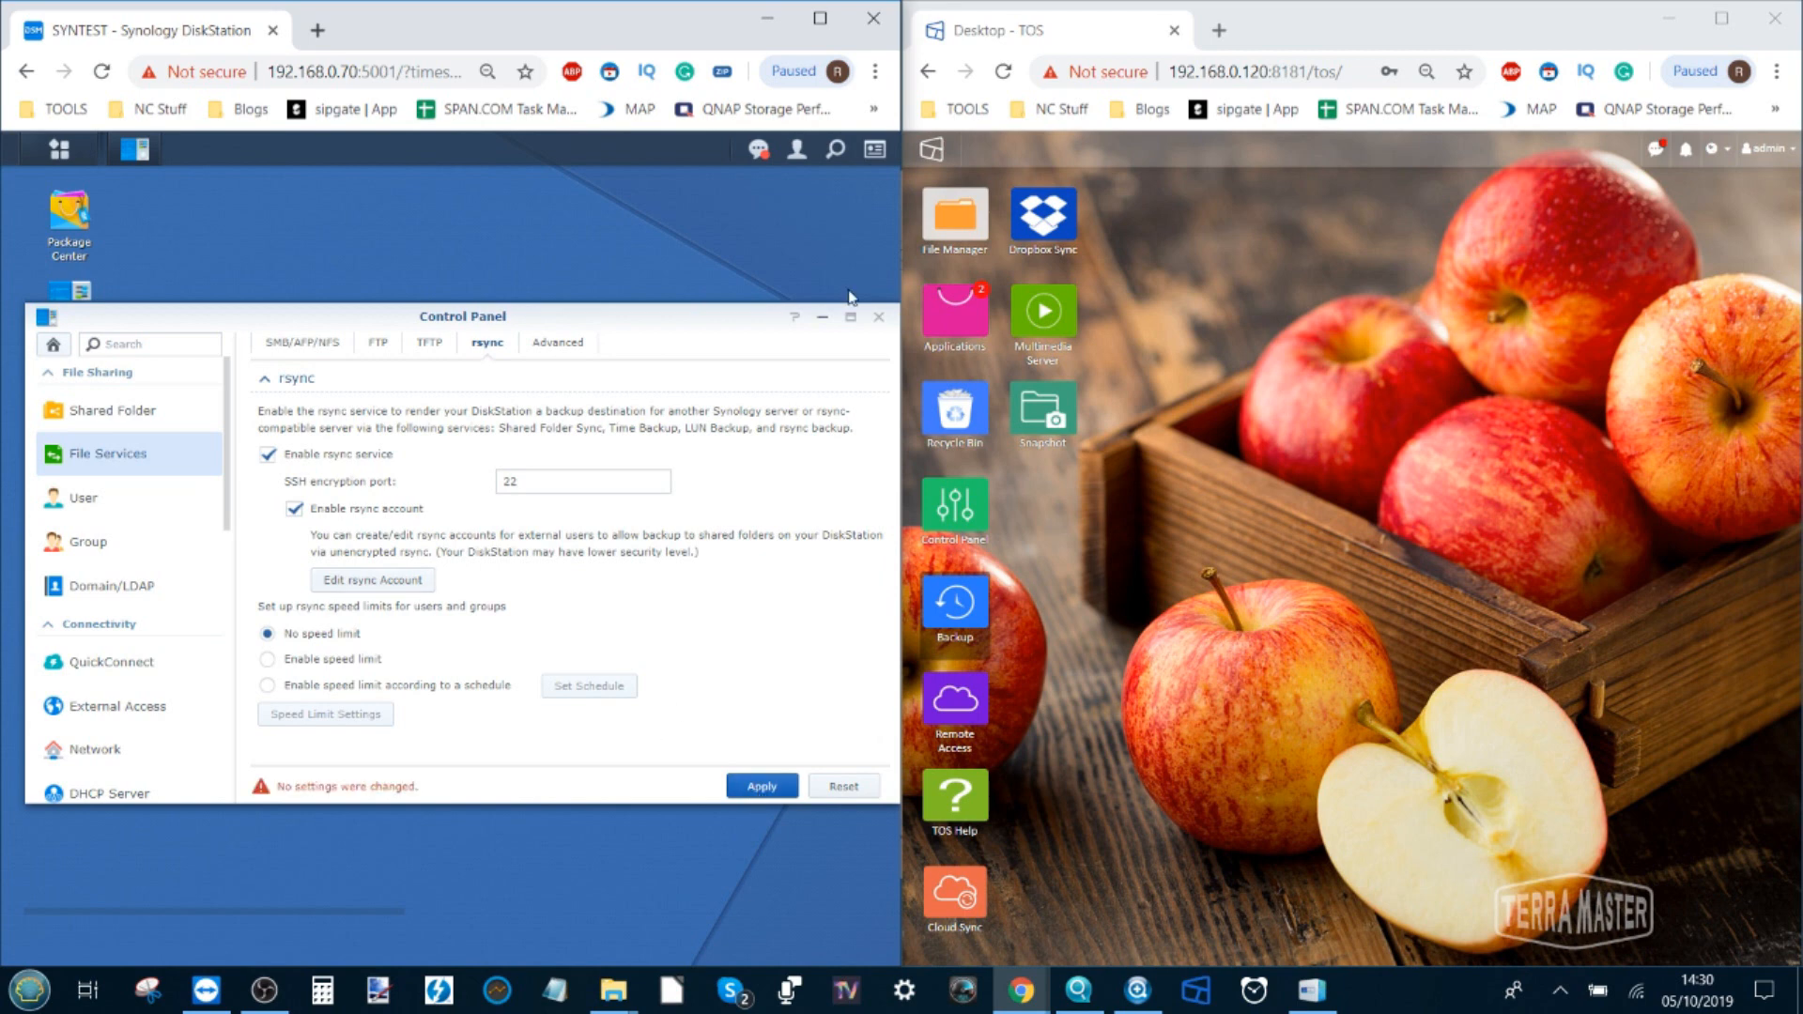
pyautogui.click(879, 316)
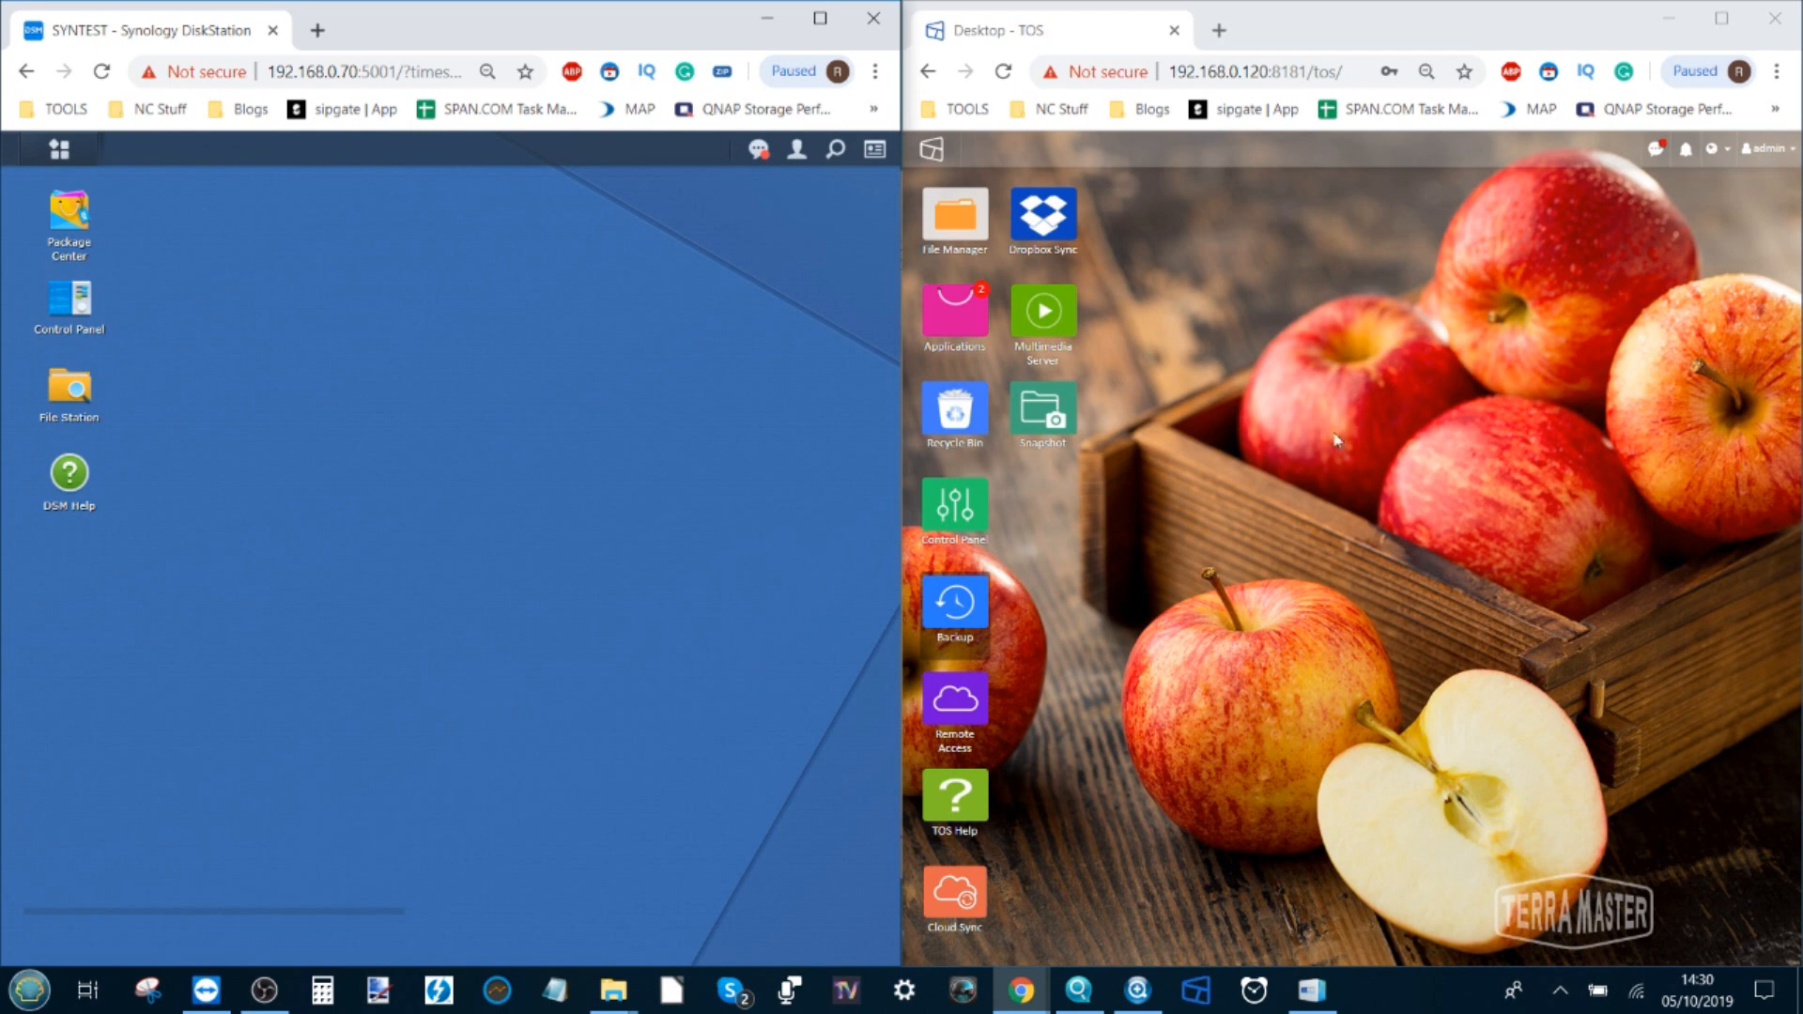
# Enable the TOS Rsync server on port 873 with username admin and a password, then save
pyautogui.click(972, 624)
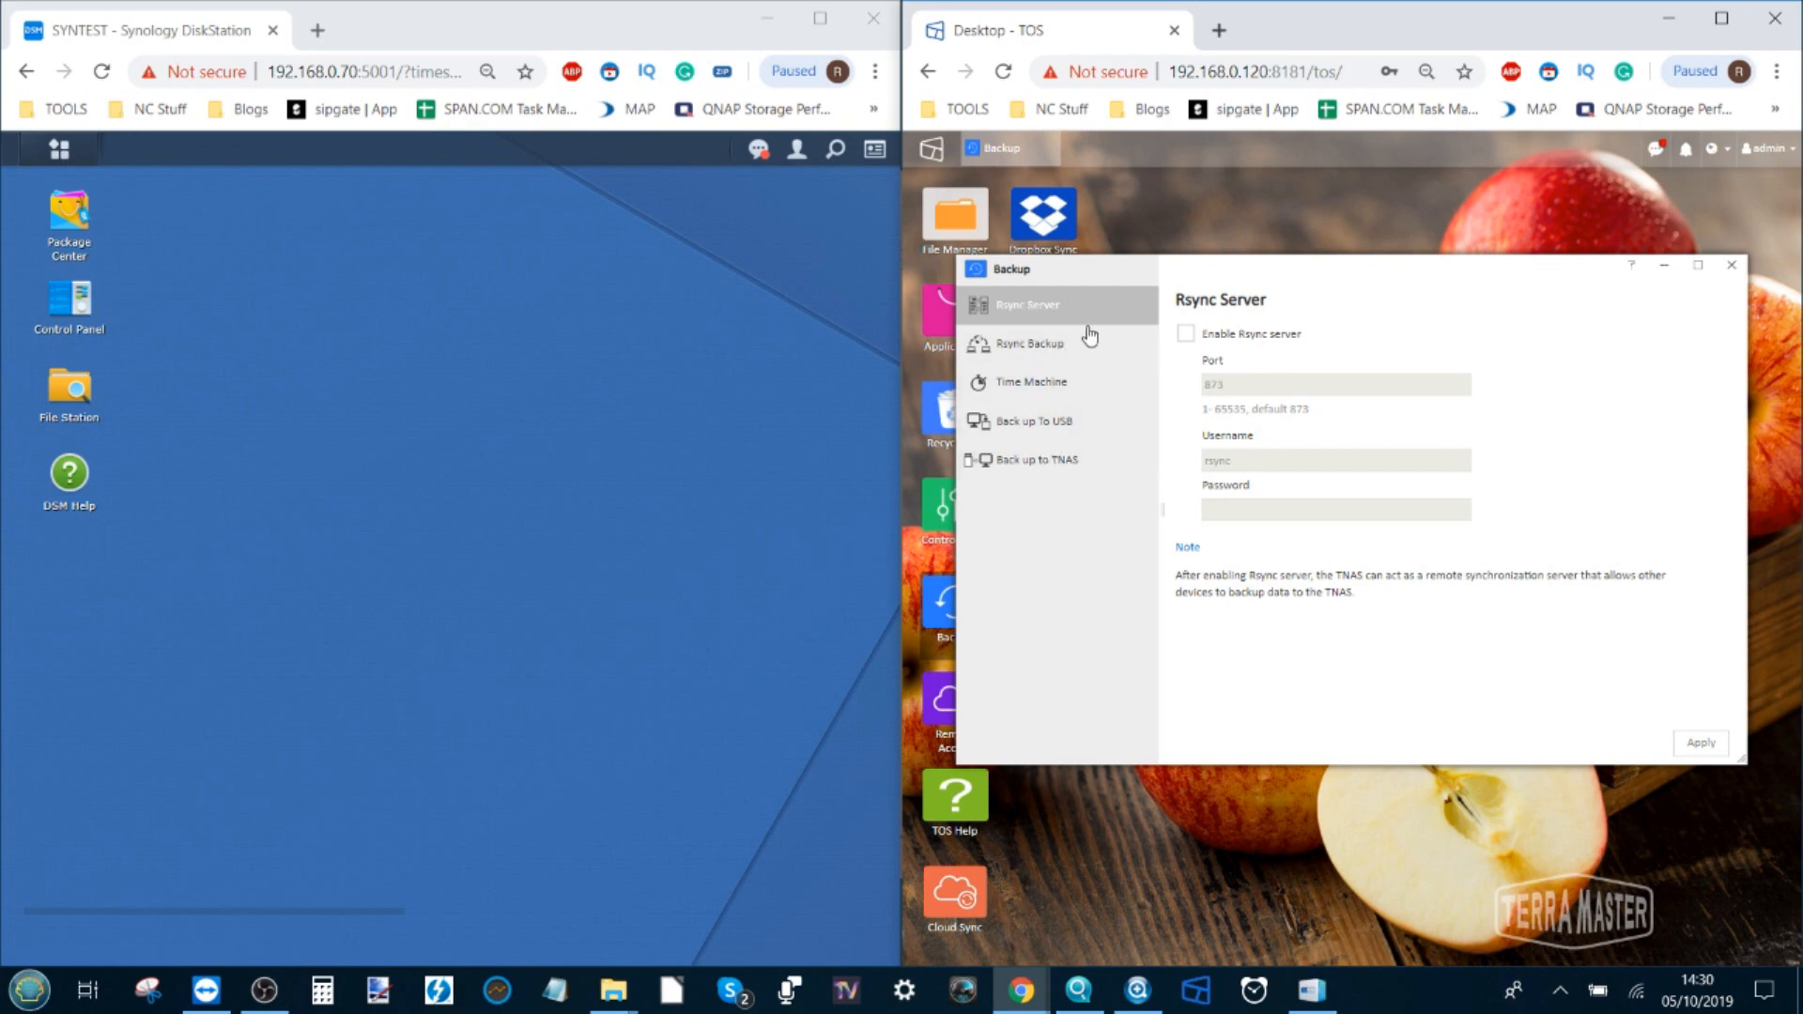
pyautogui.click(1182, 335)
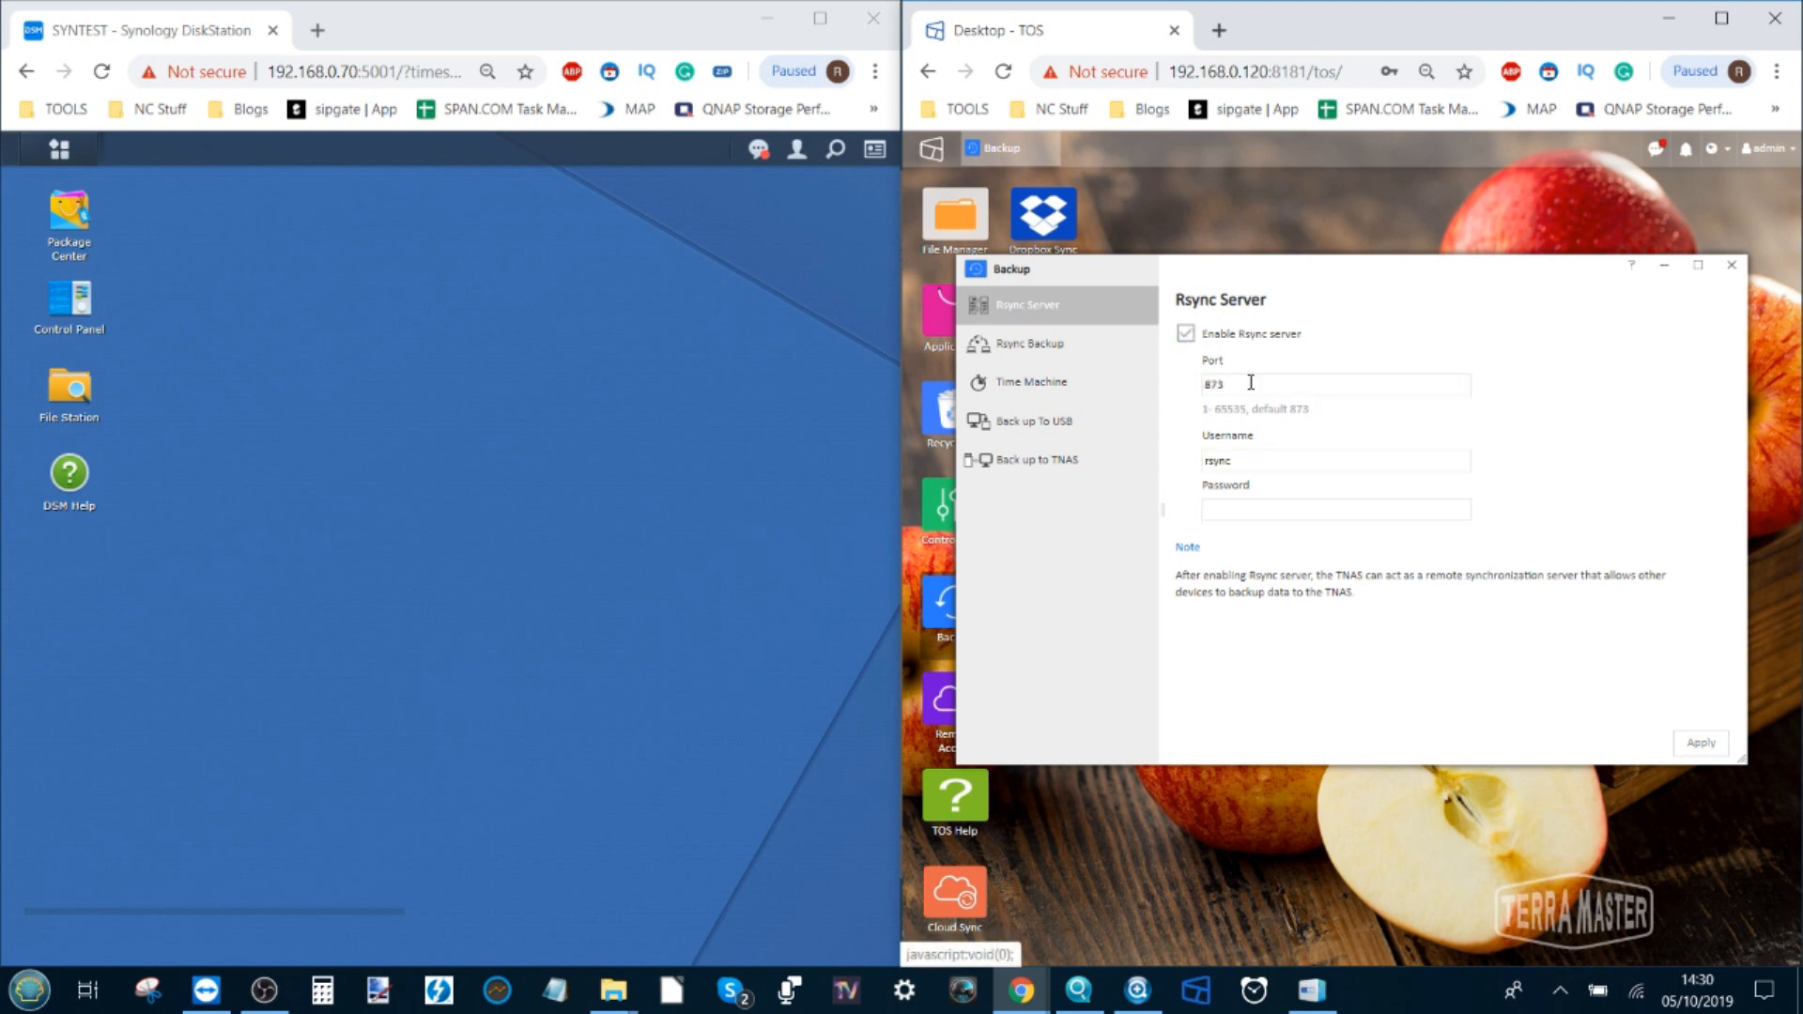
pyautogui.moveTo(1248, 454); pyautogui.dragTo(1189, 464)
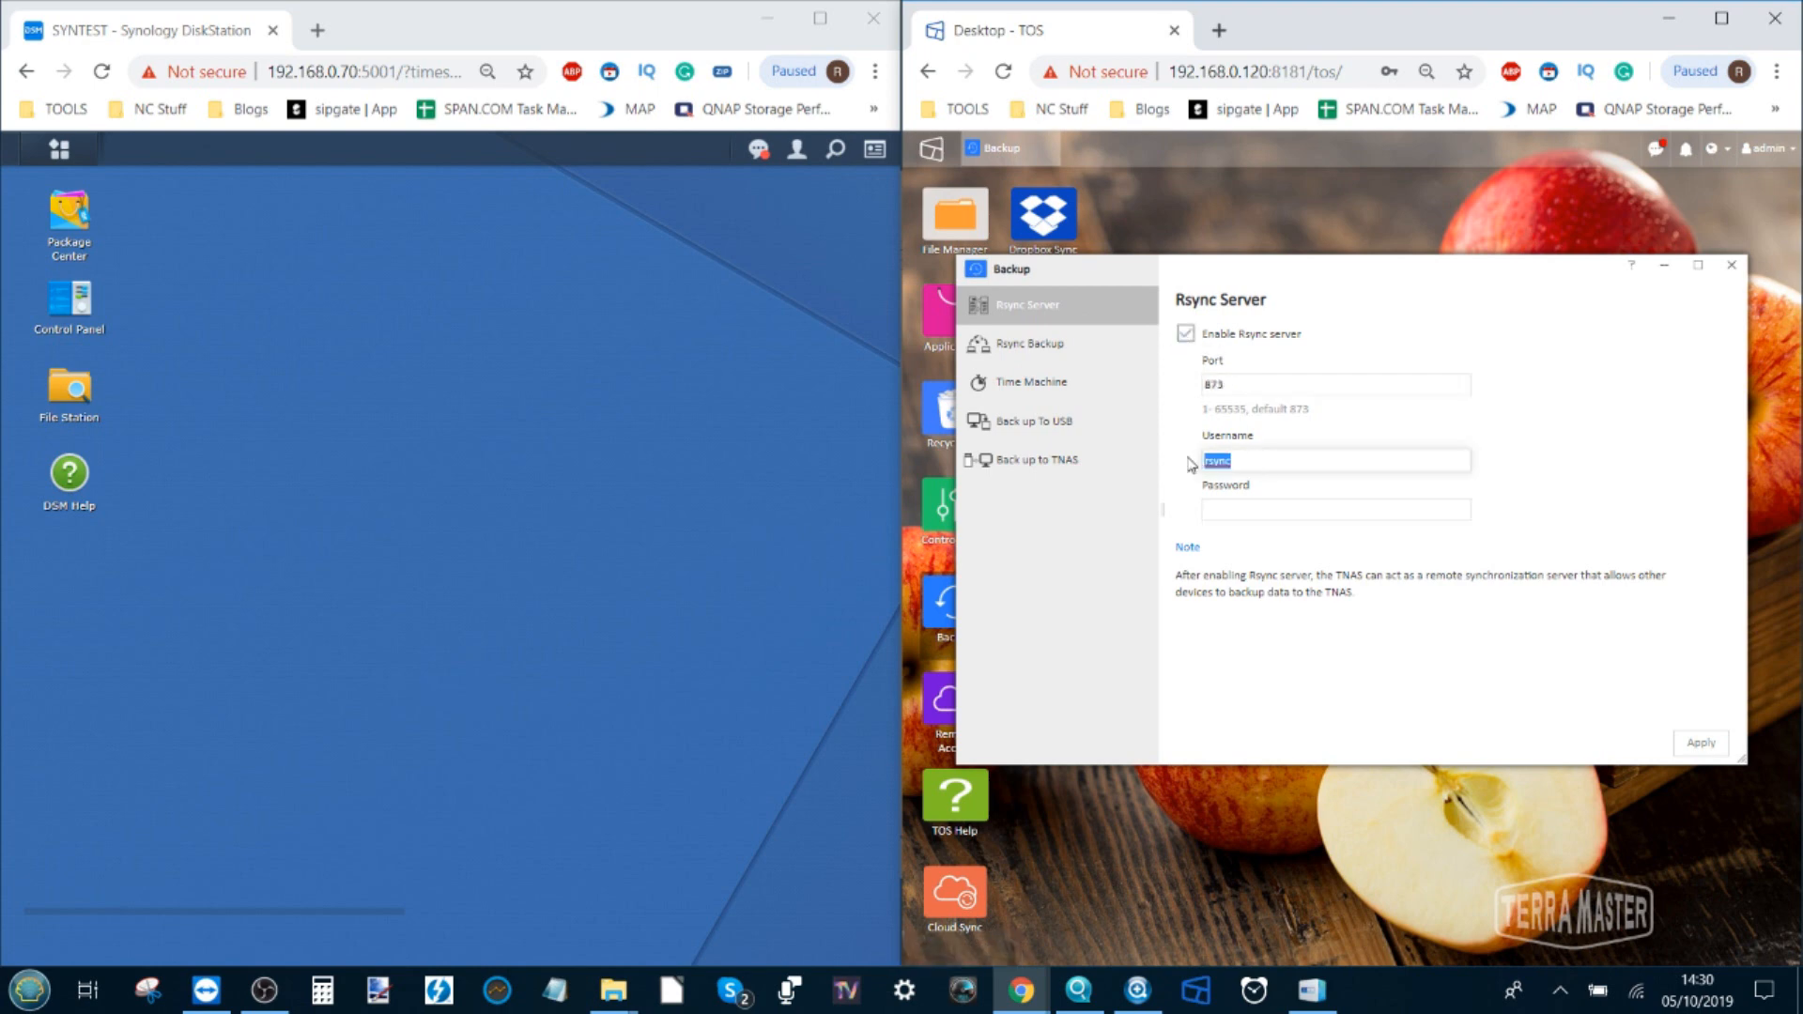
pyautogui.write('admin')
pyautogui.press('Tab')
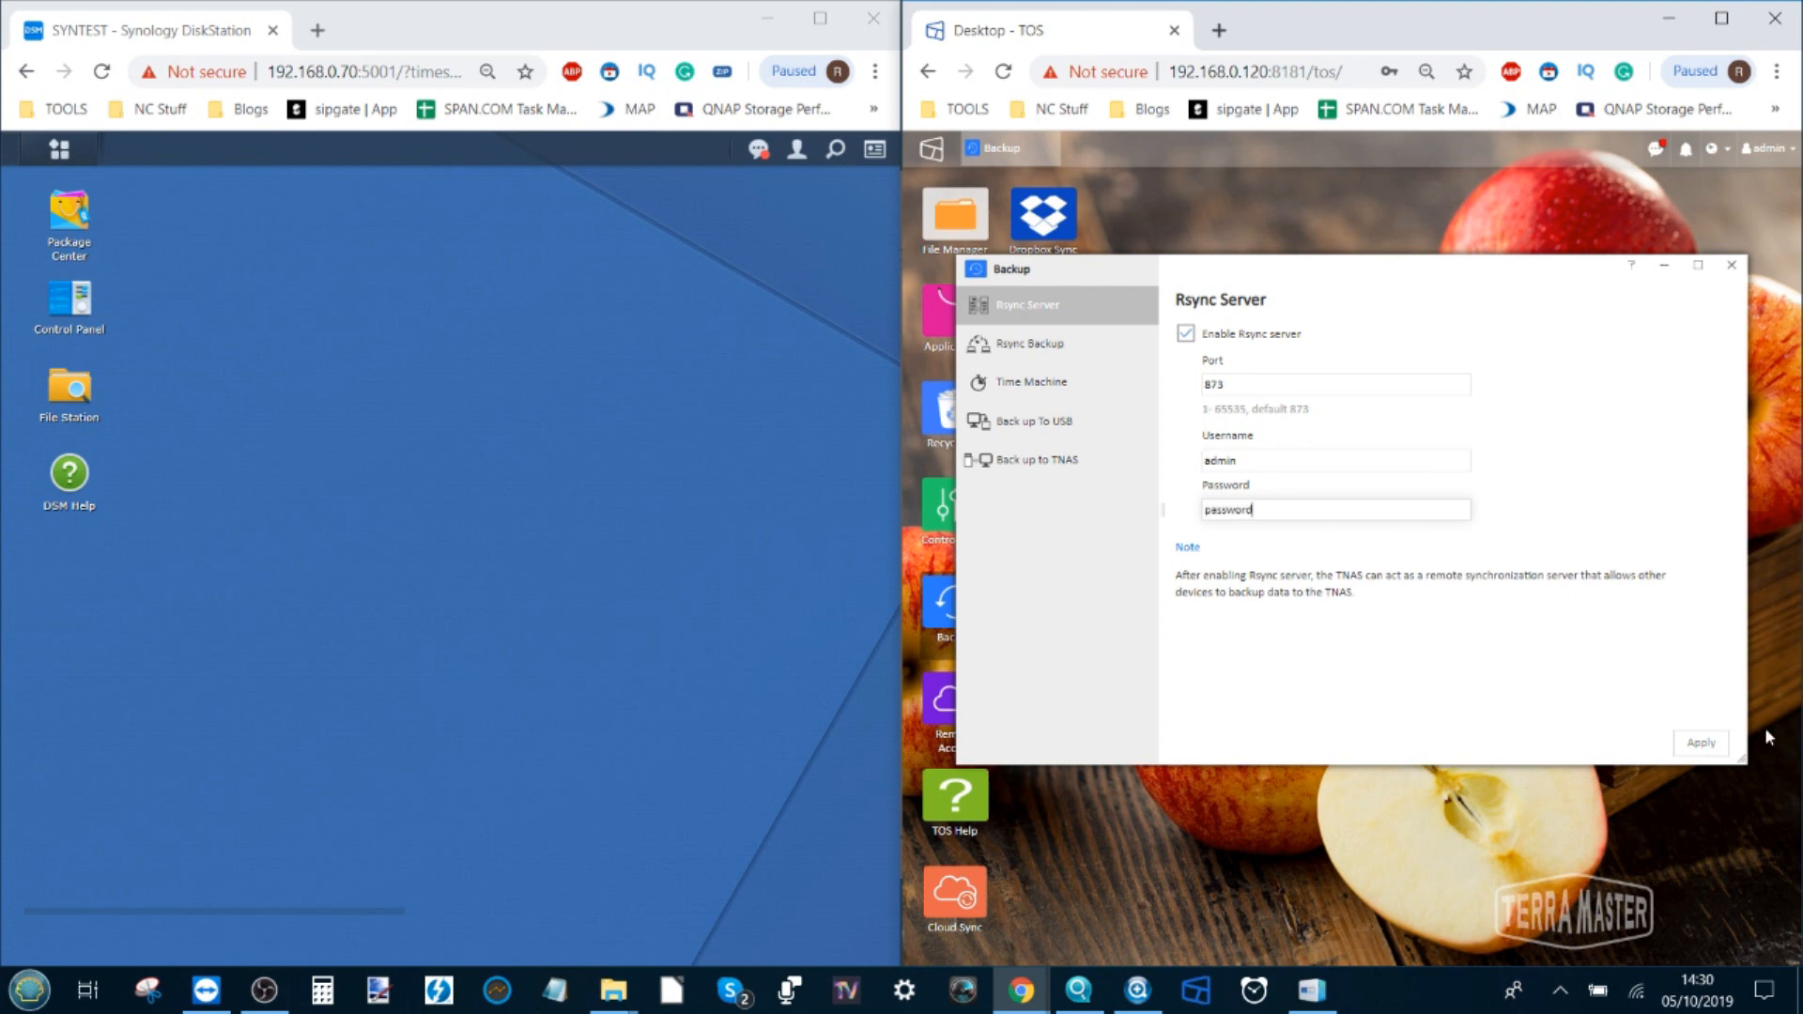
pyautogui.click(1702, 744)
pyautogui.click(1730, 265)
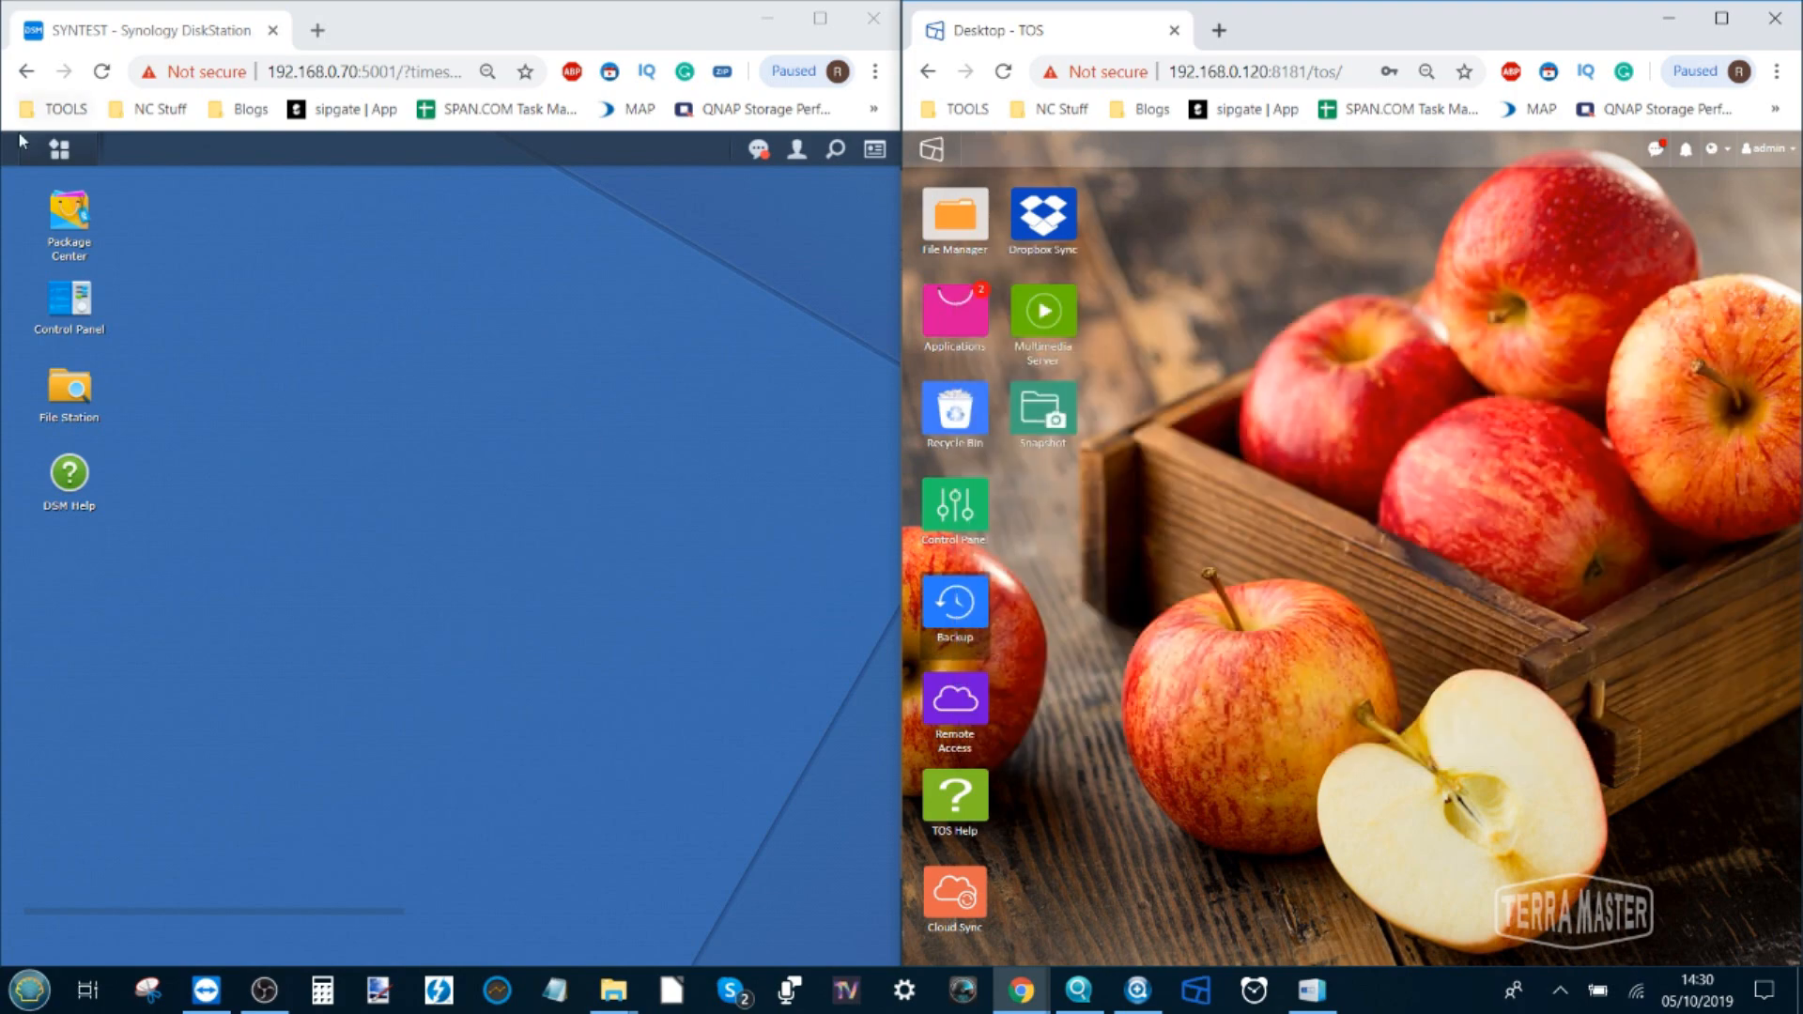
# Launch Hyper Backup and pick an rsync File Server destination for a new backup task
pyautogui.click(59, 148)
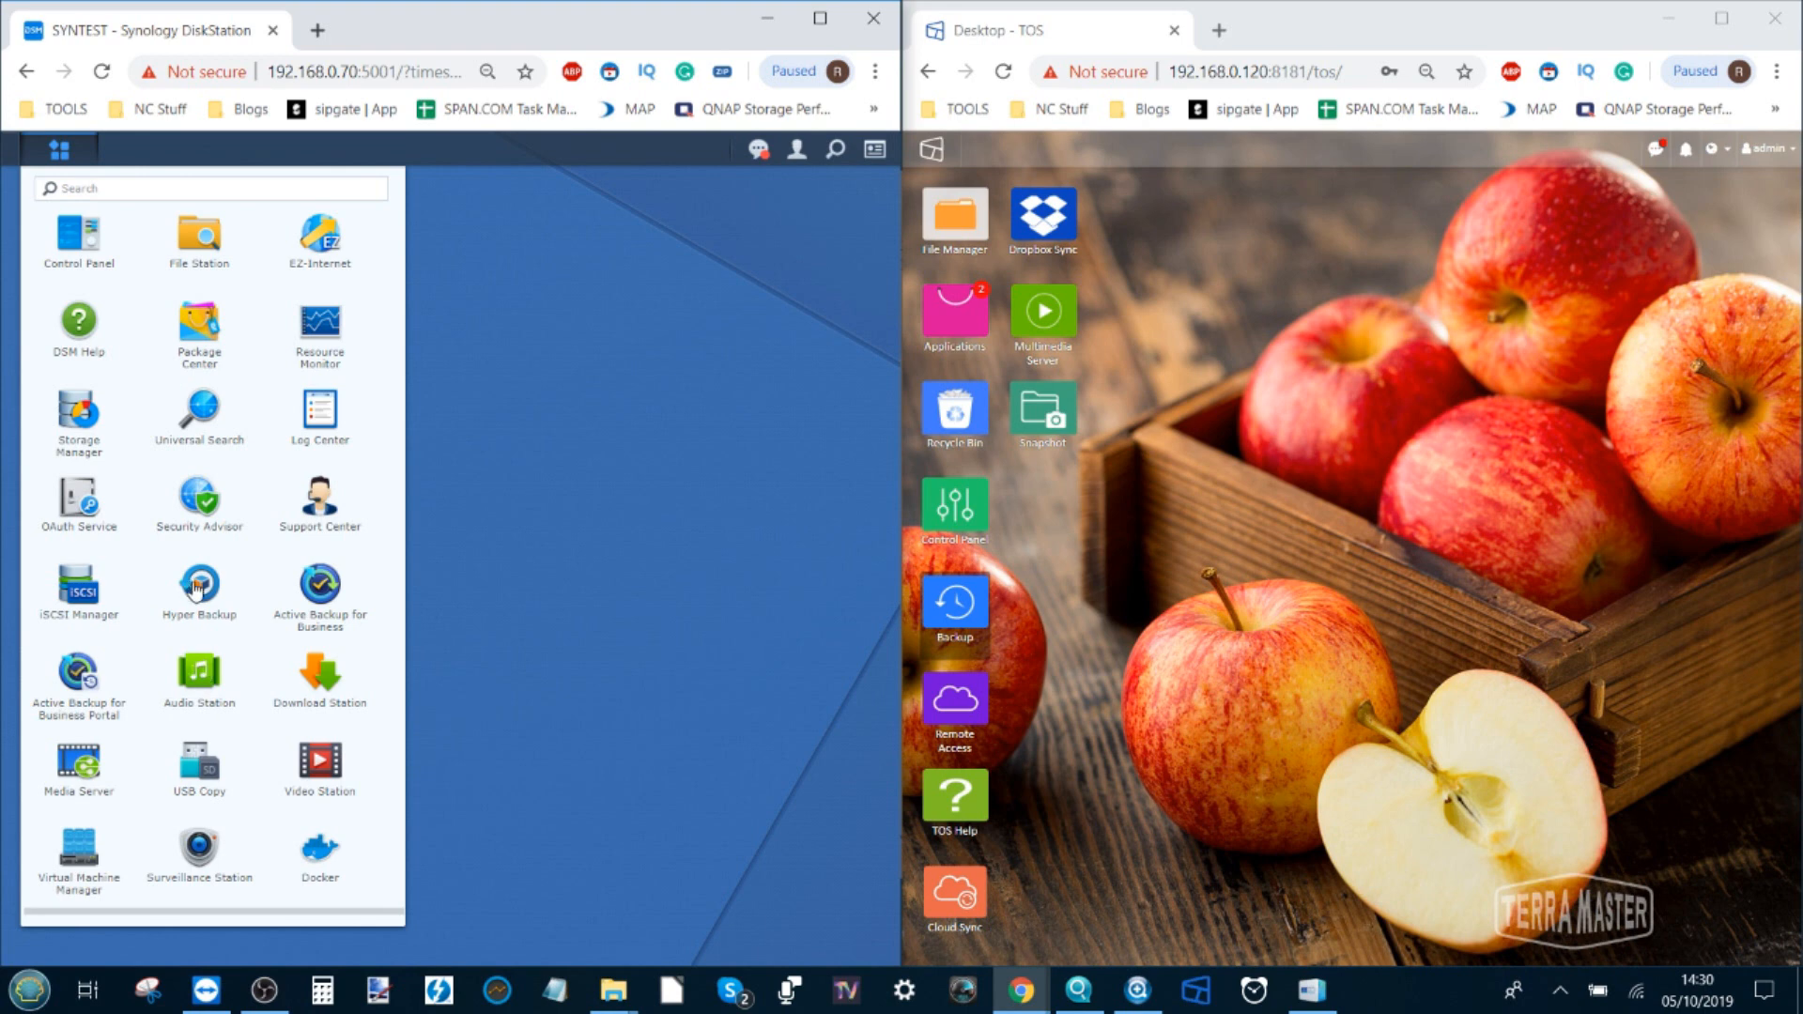
pyautogui.click(195, 589)
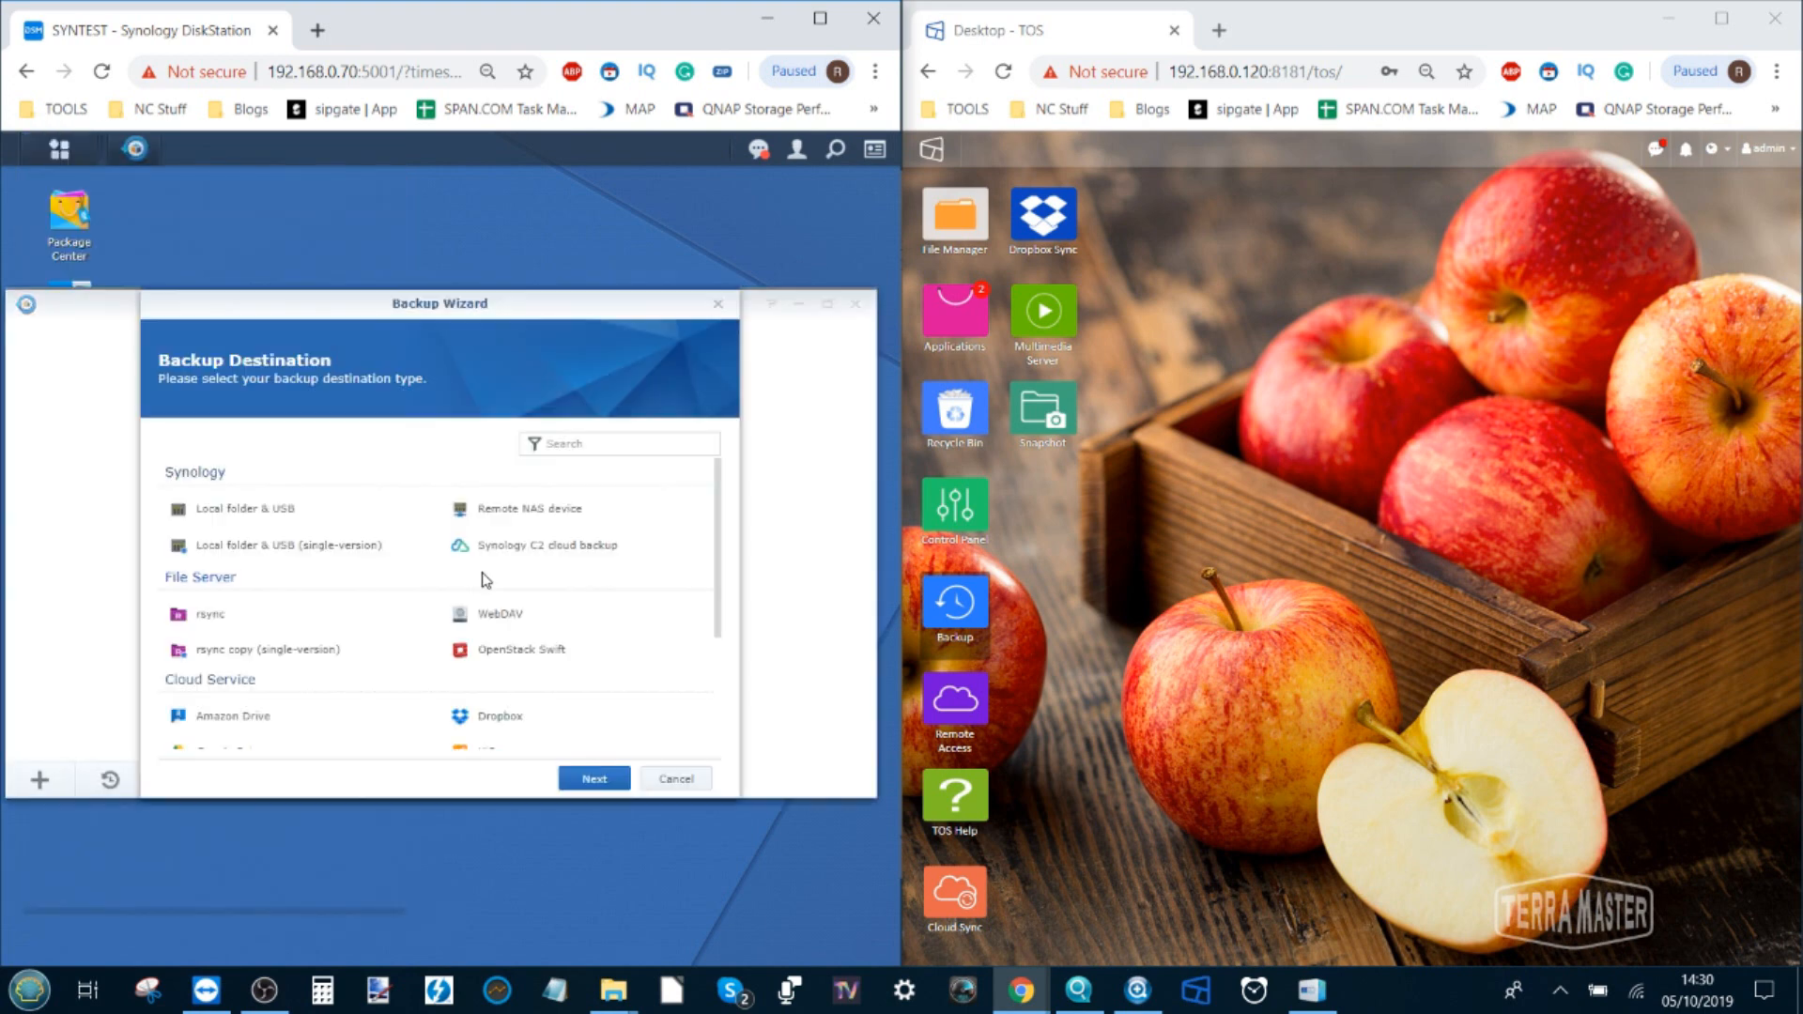
pyautogui.scroll(-3, 267, 531)
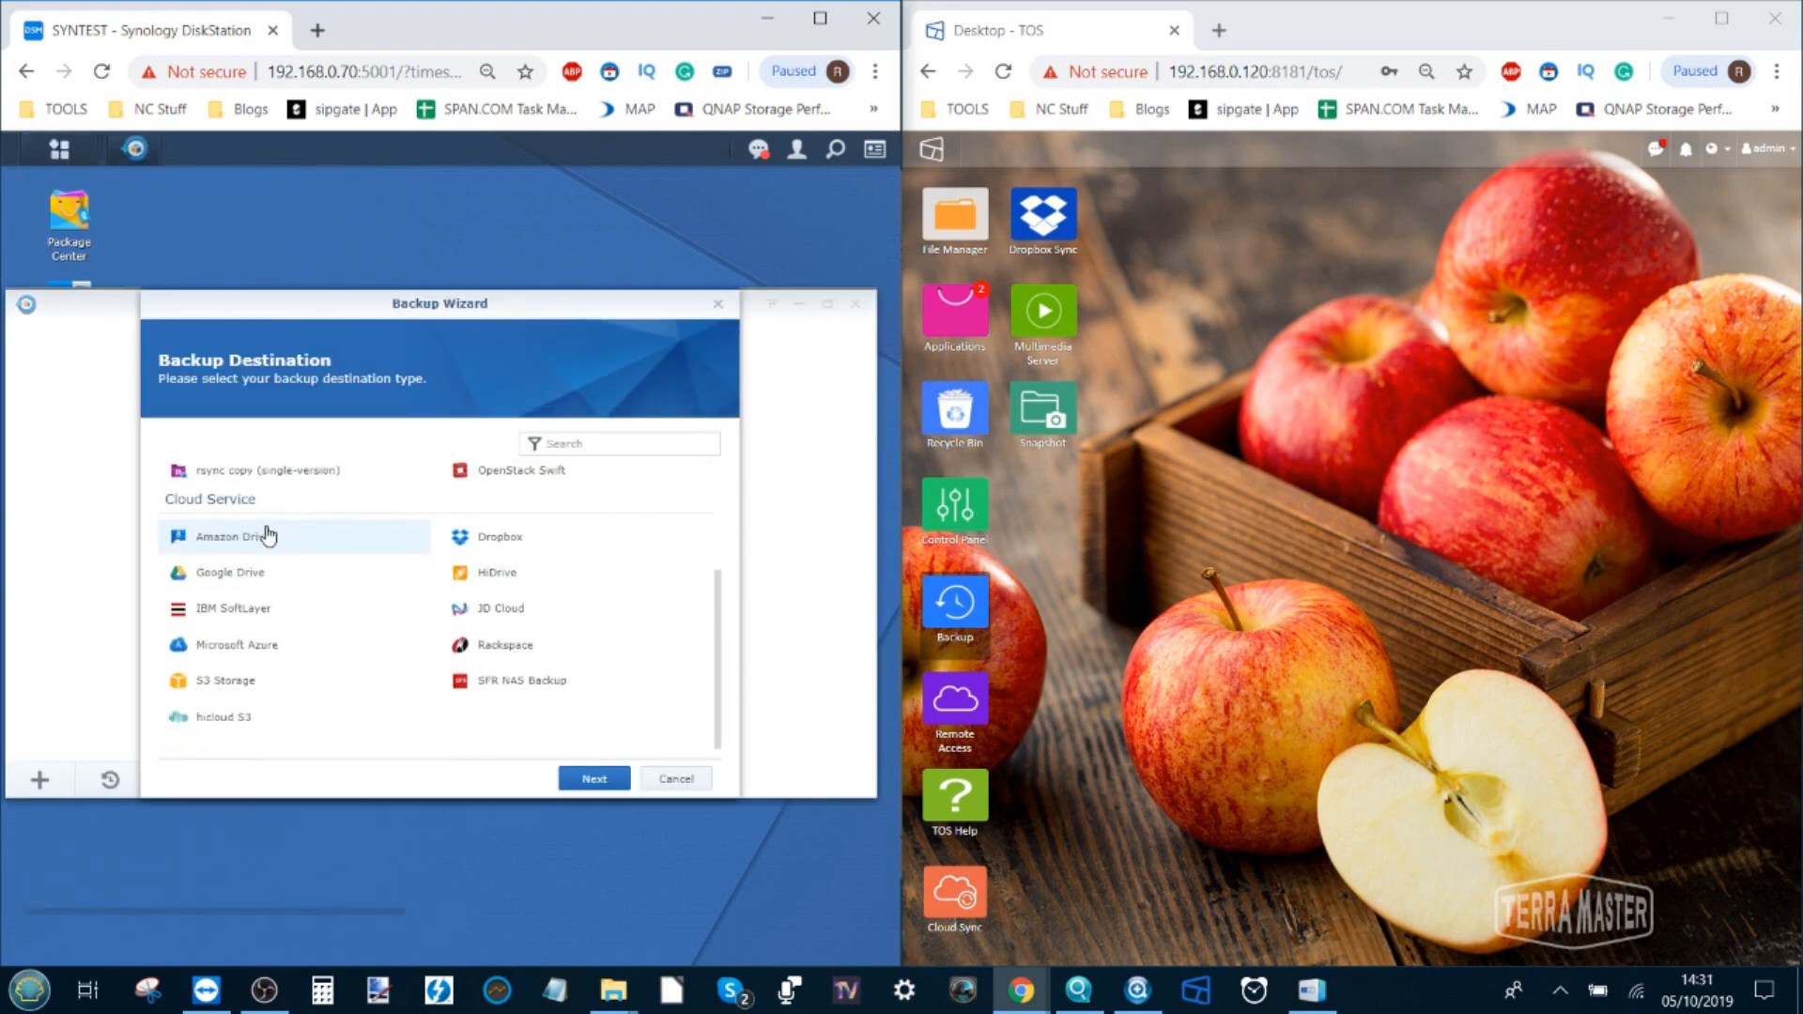
pyautogui.scroll(3, 419, 664)
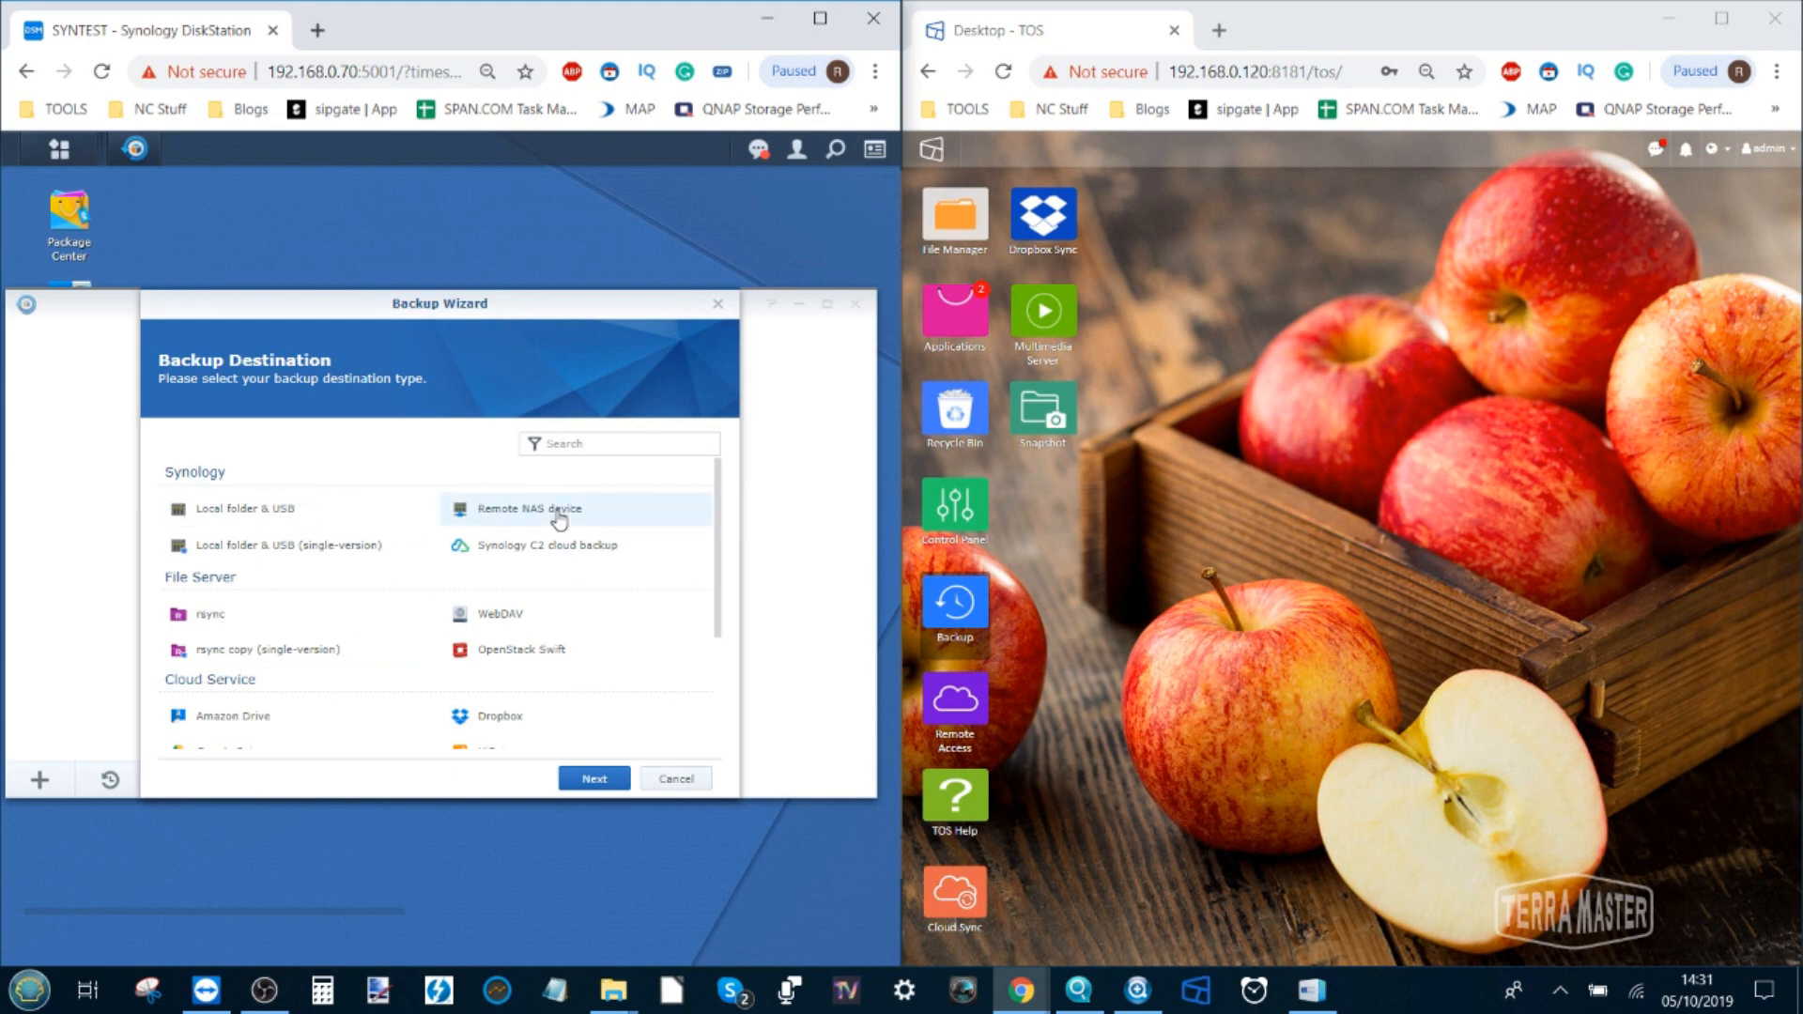
pyautogui.scroll(-2, 519, 552)
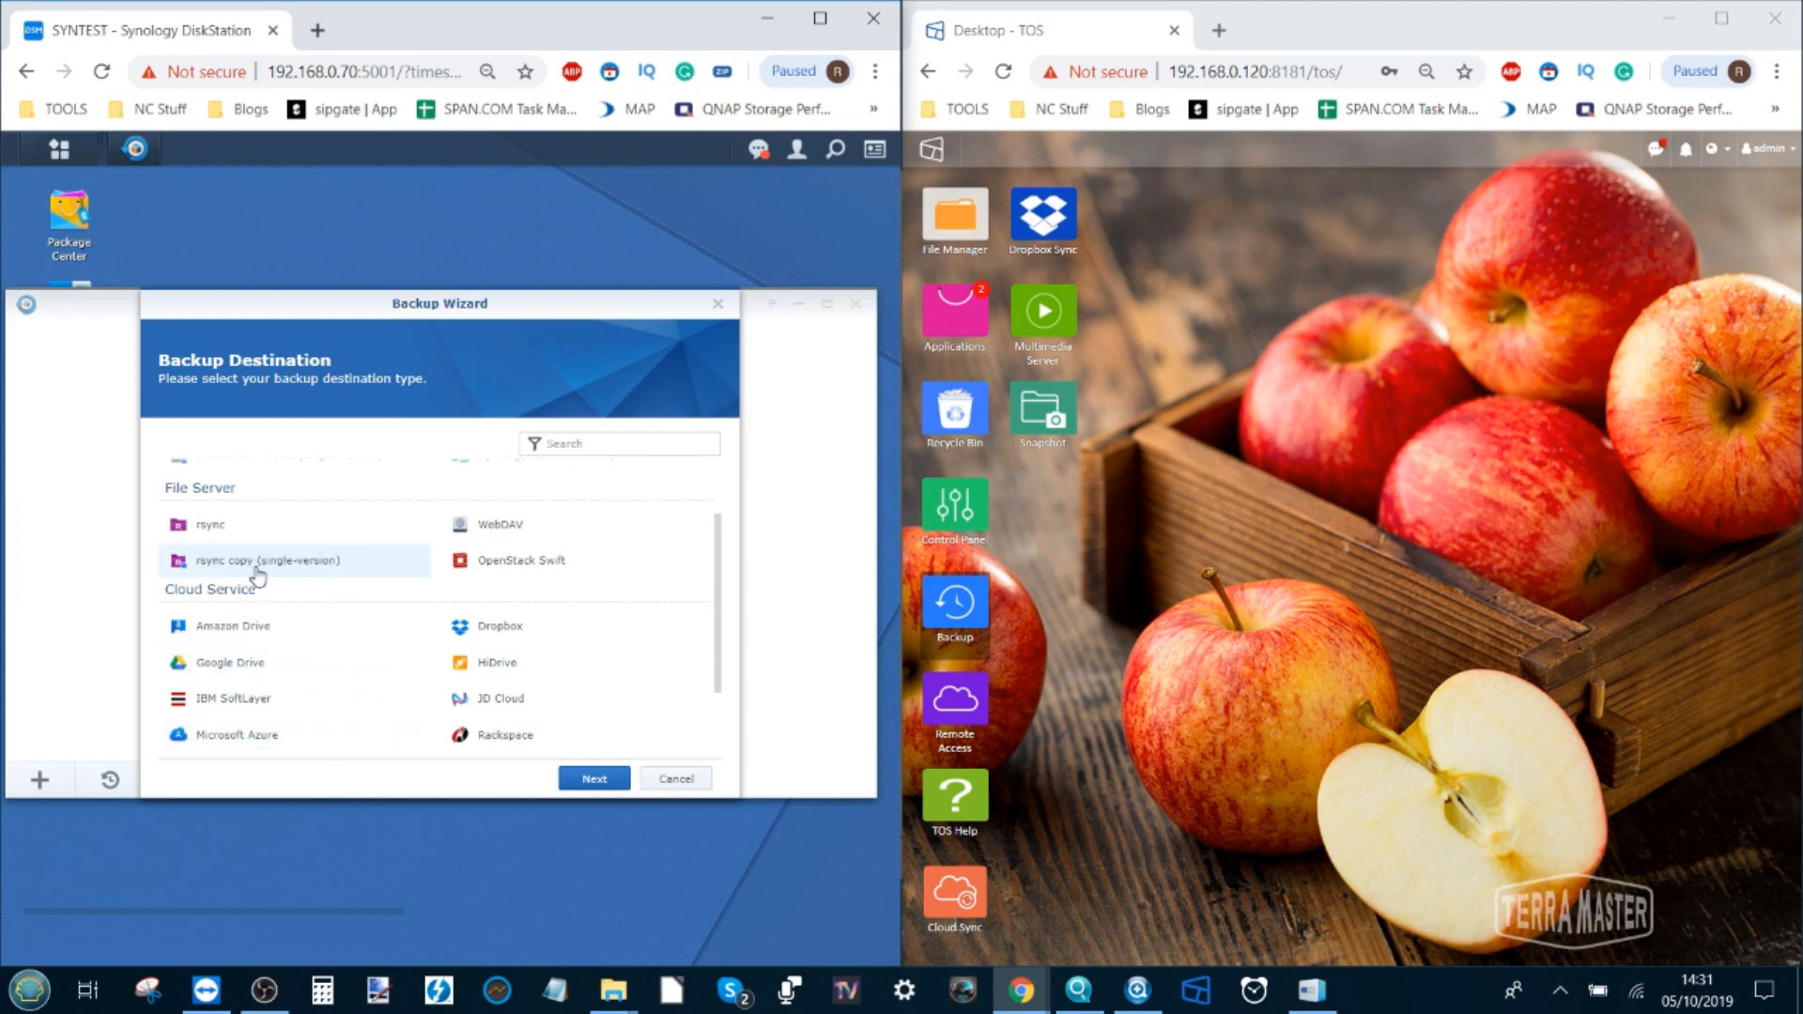
pyautogui.click(593, 778)
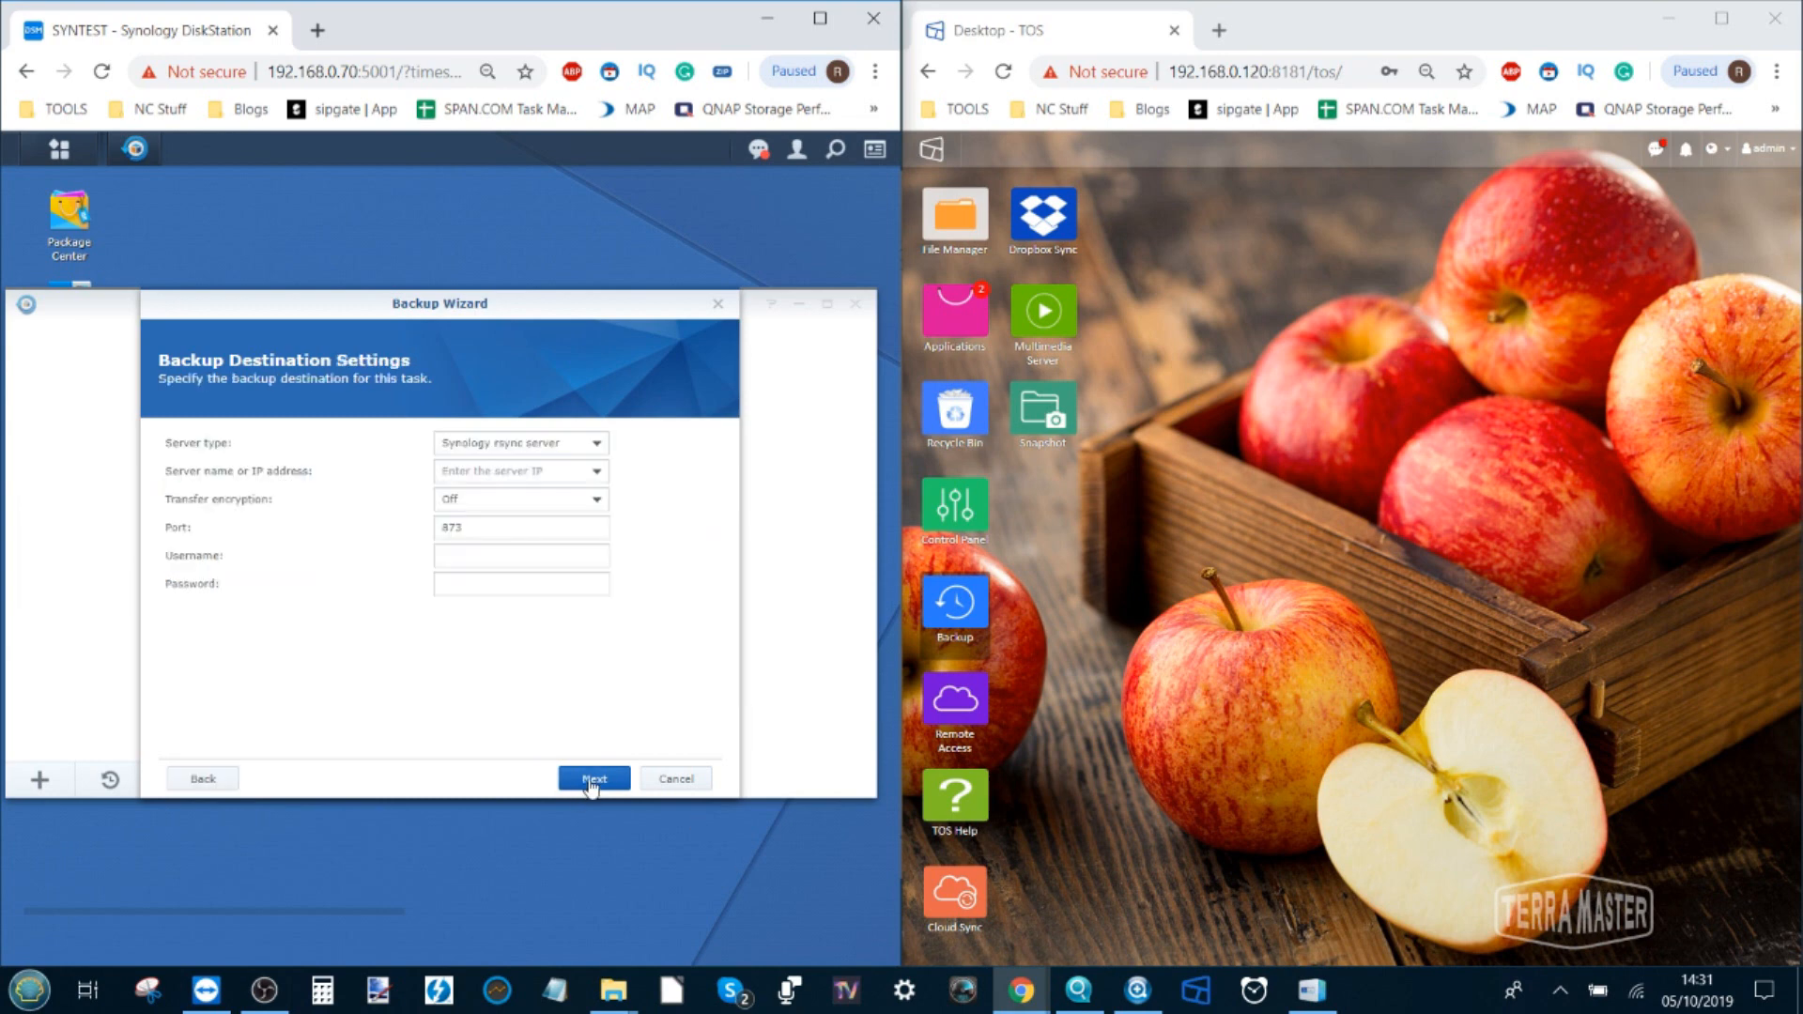
pyautogui.click(495, 445)
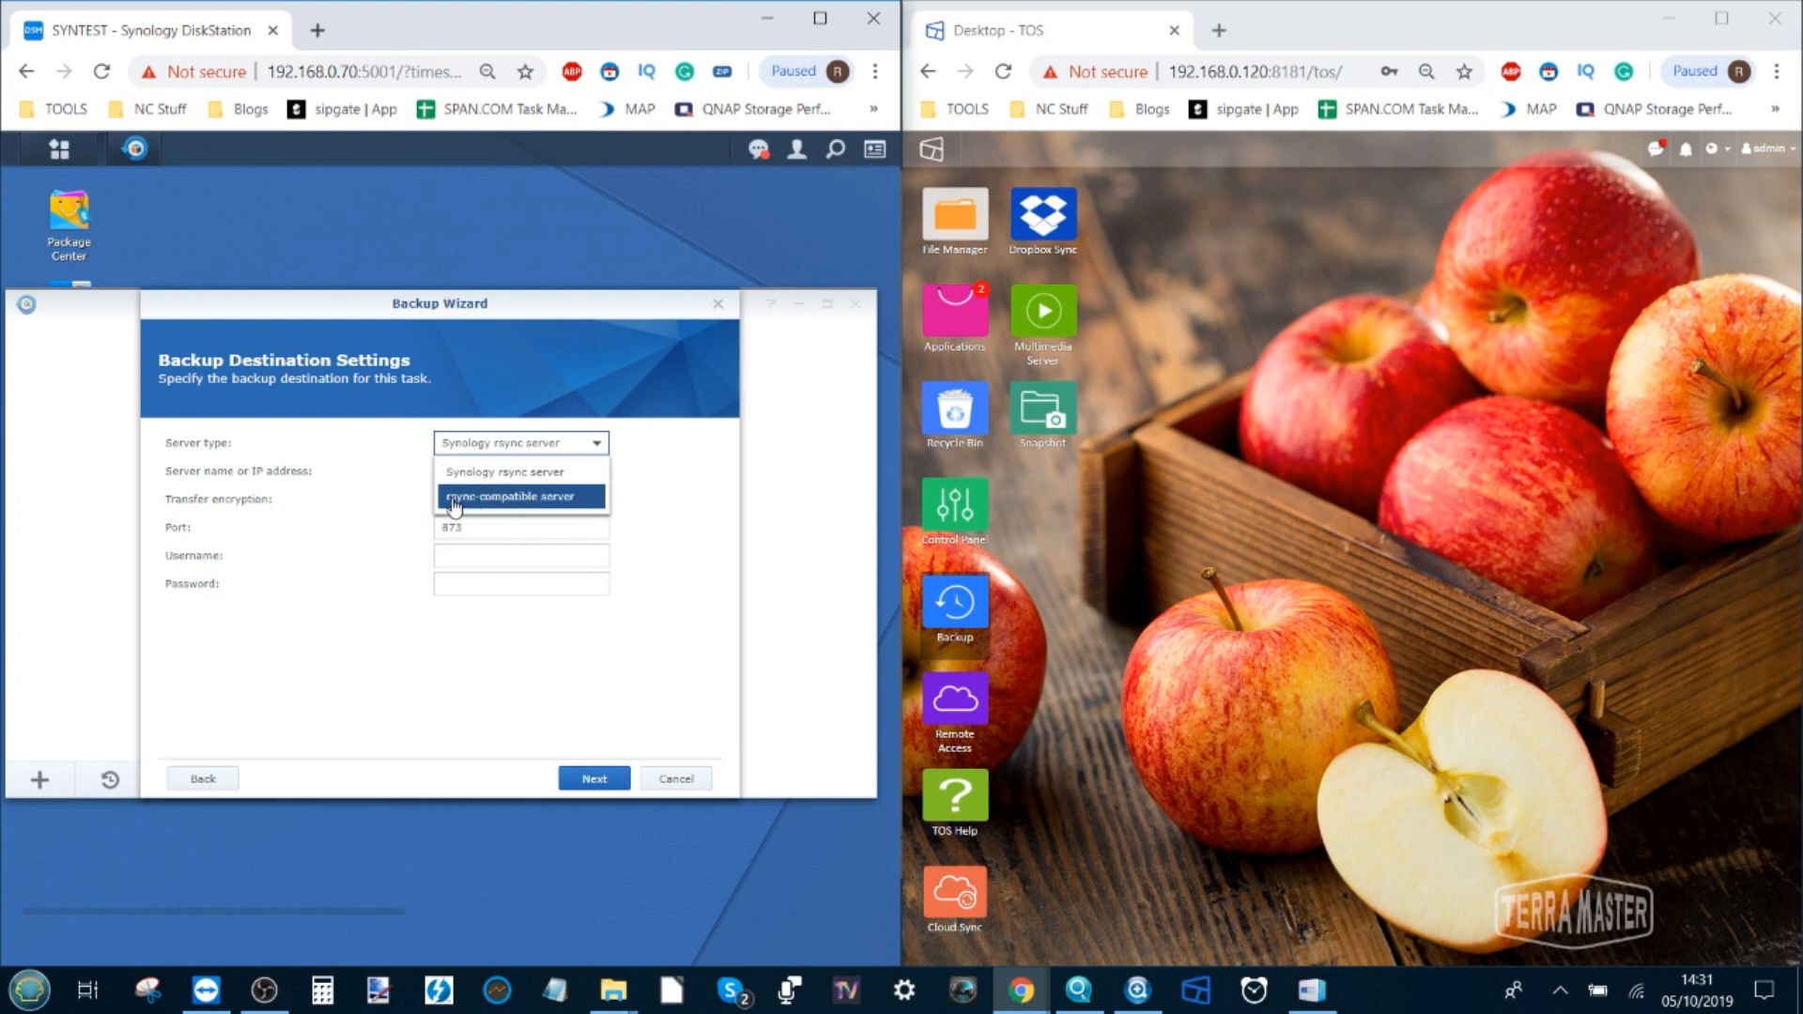
pyautogui.click(491, 505)
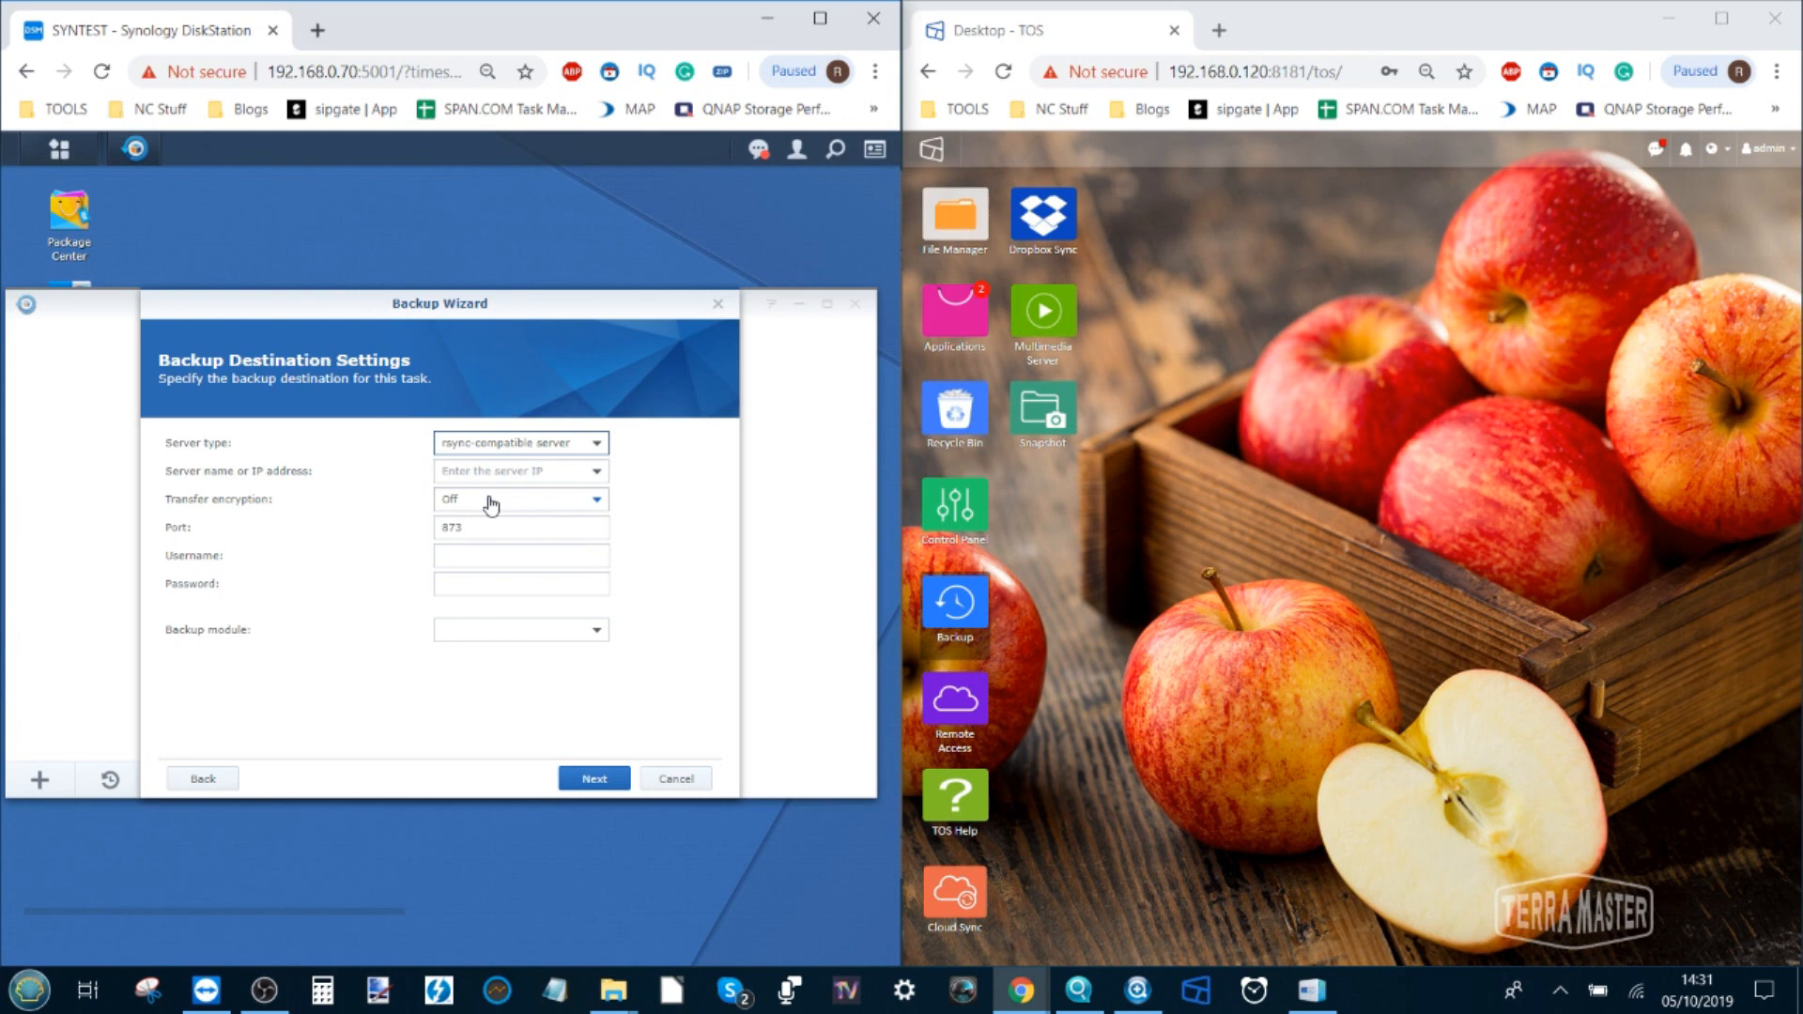
pyautogui.click(491, 474)
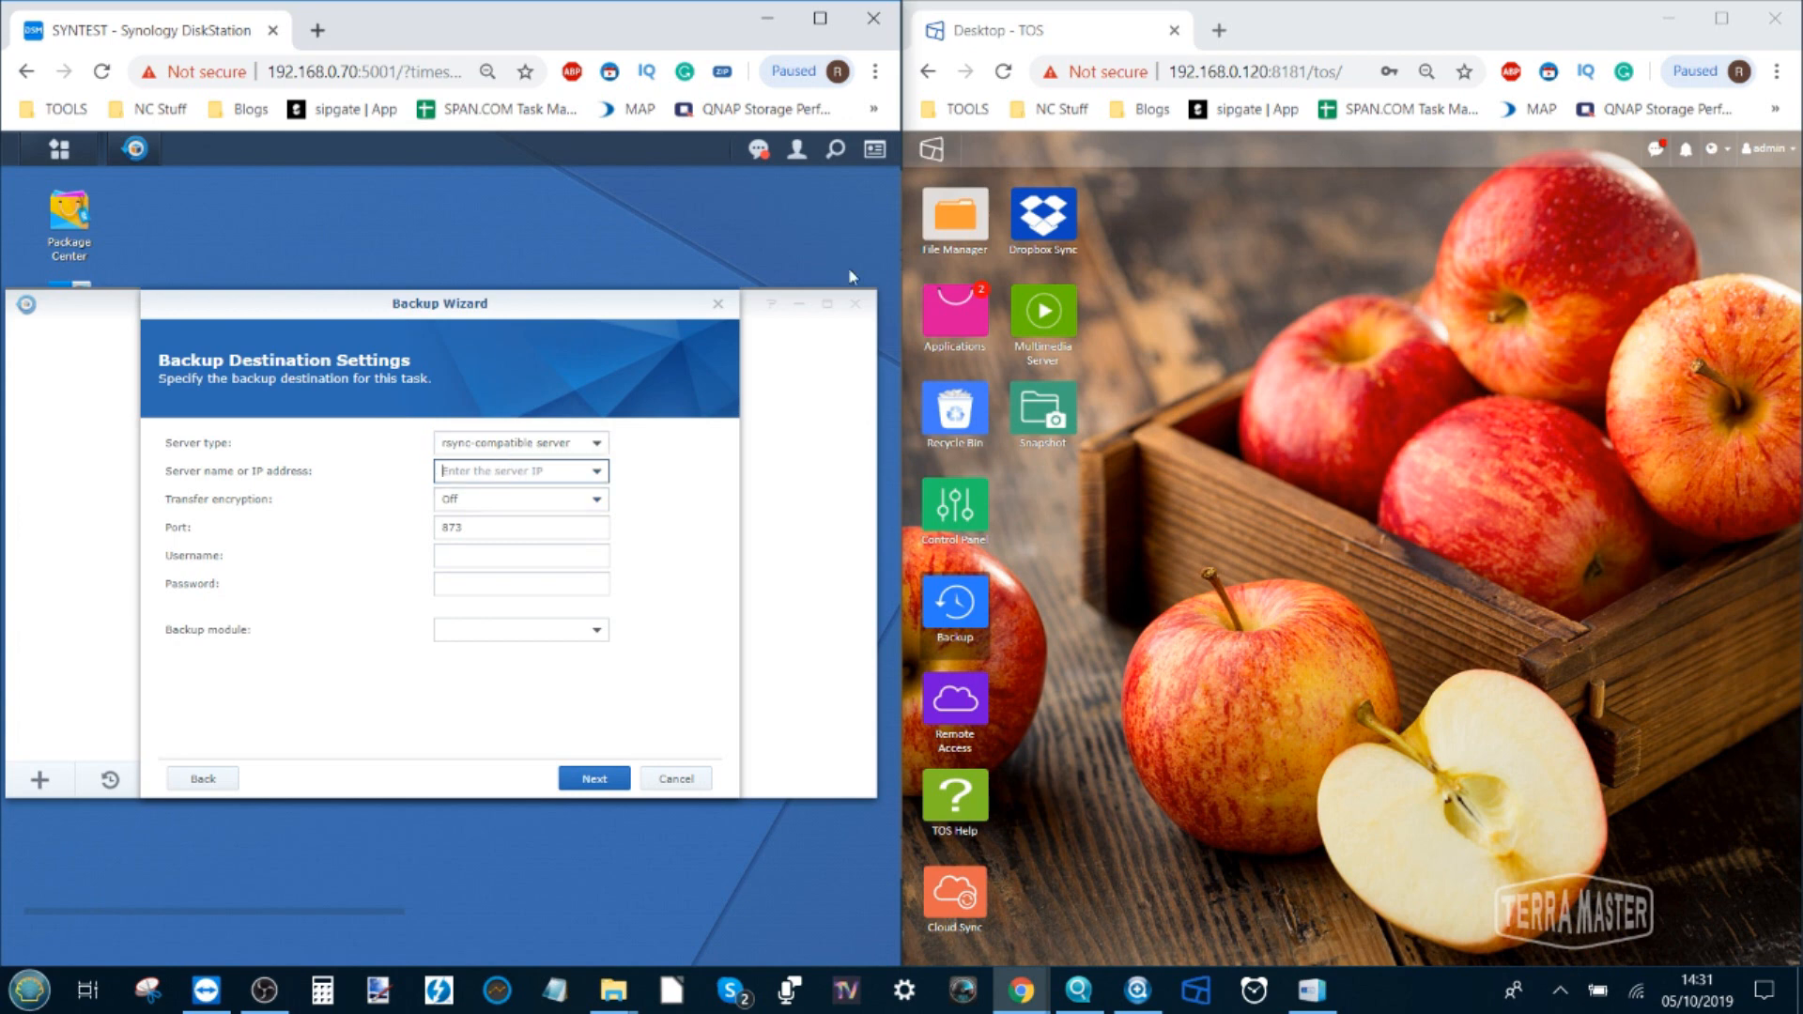
pyautogui.click(1201, 55)
pyautogui.click(1203, 70)
pyautogui.click(1182, 73)
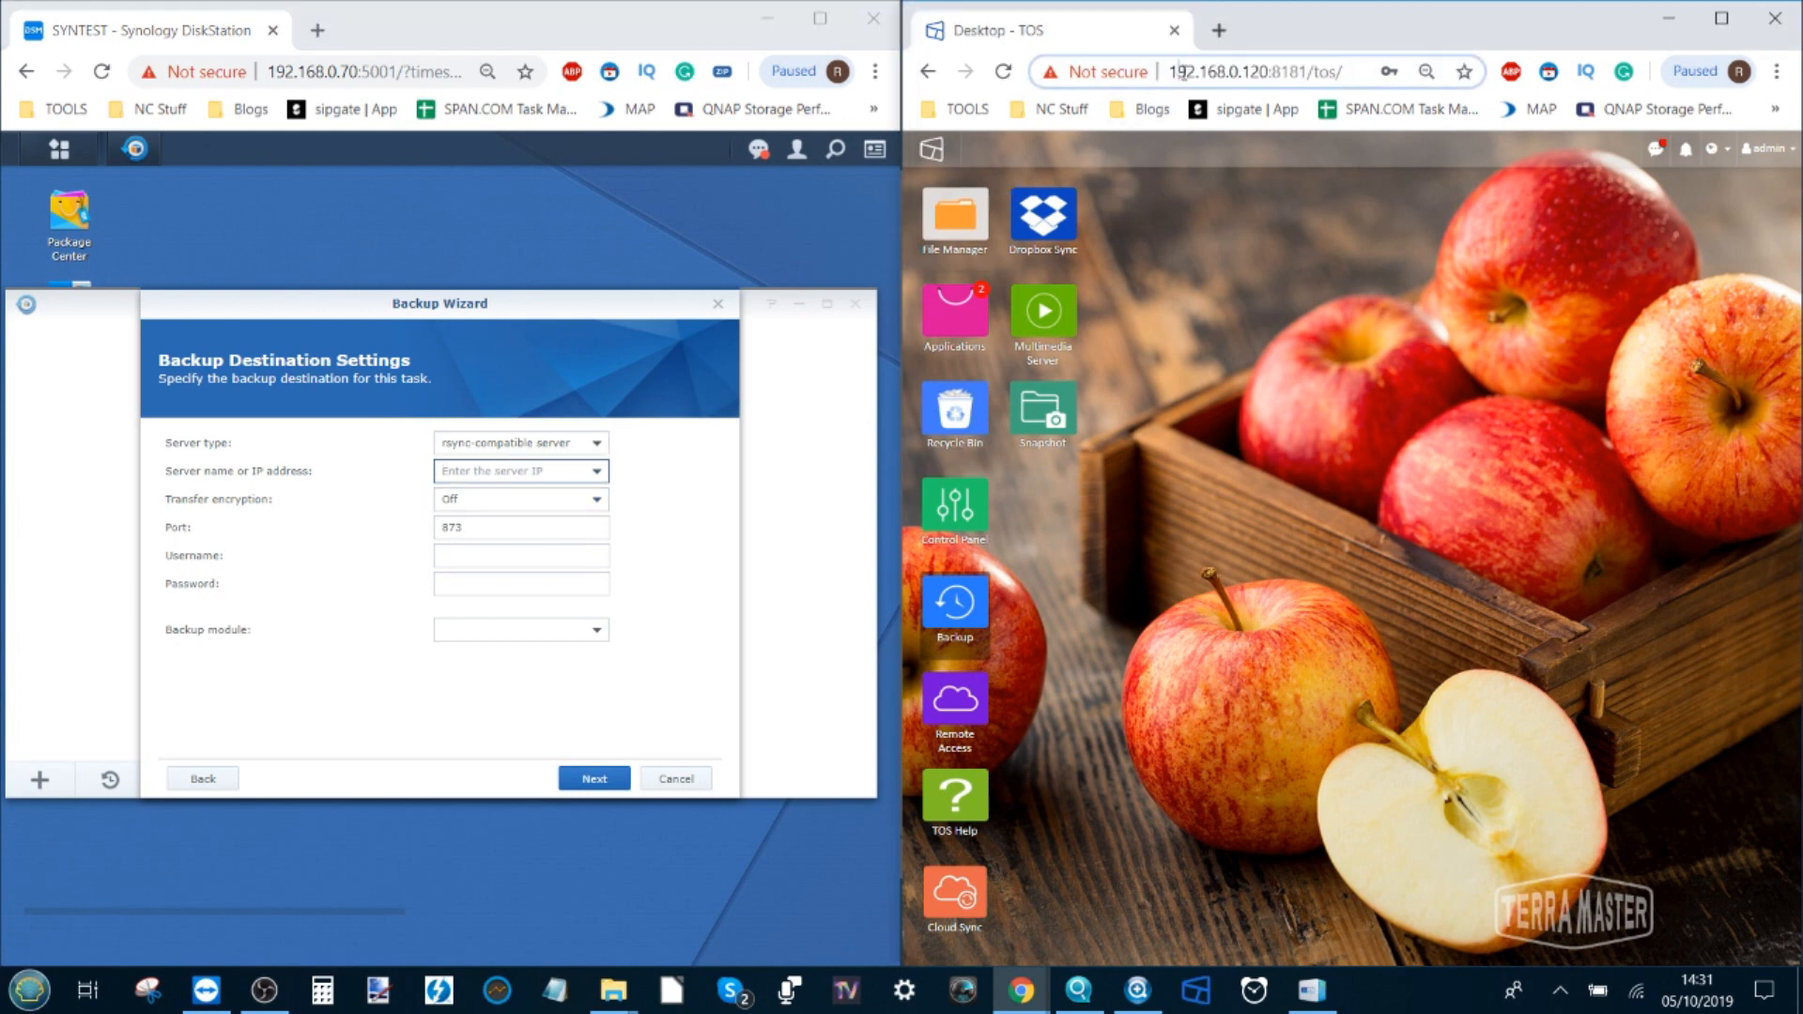
pyautogui.moveTo(1172, 71); pyautogui.dragTo(1267, 71)
pyautogui.hotkey('ctrl', 'c')
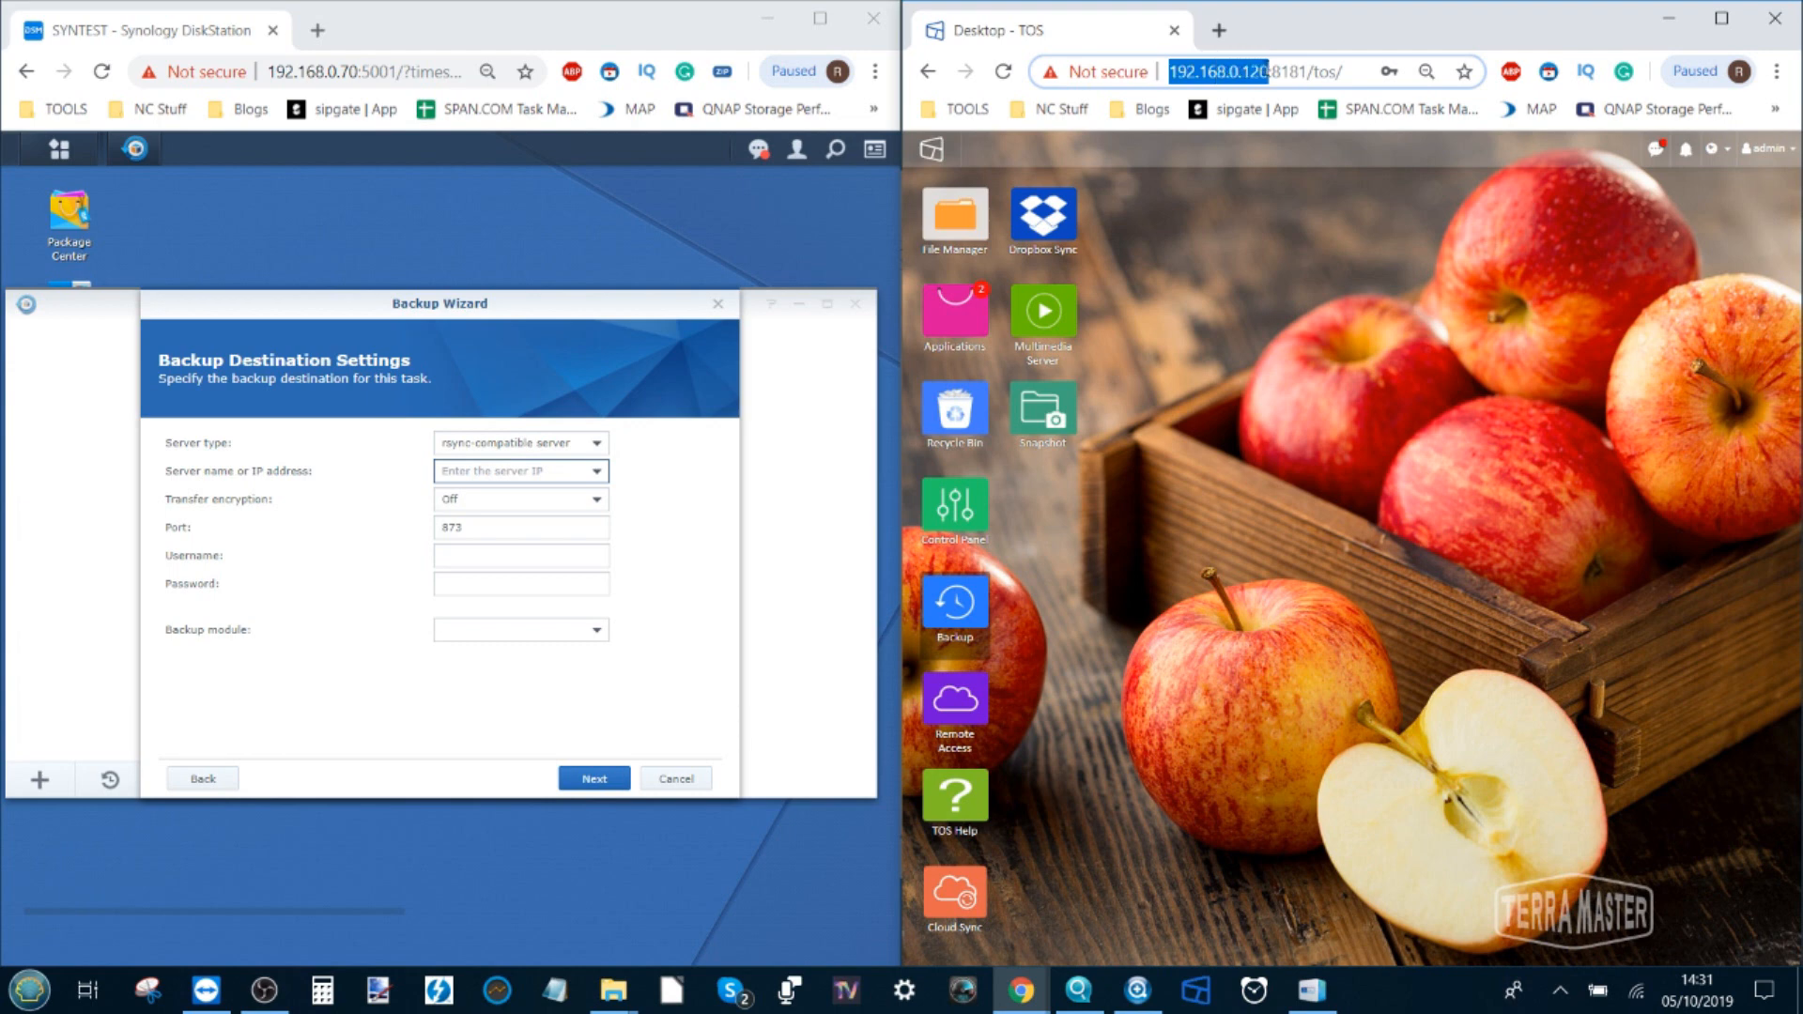
pyautogui.click(528, 470)
pyautogui.hotkey('ctrl', 'v')
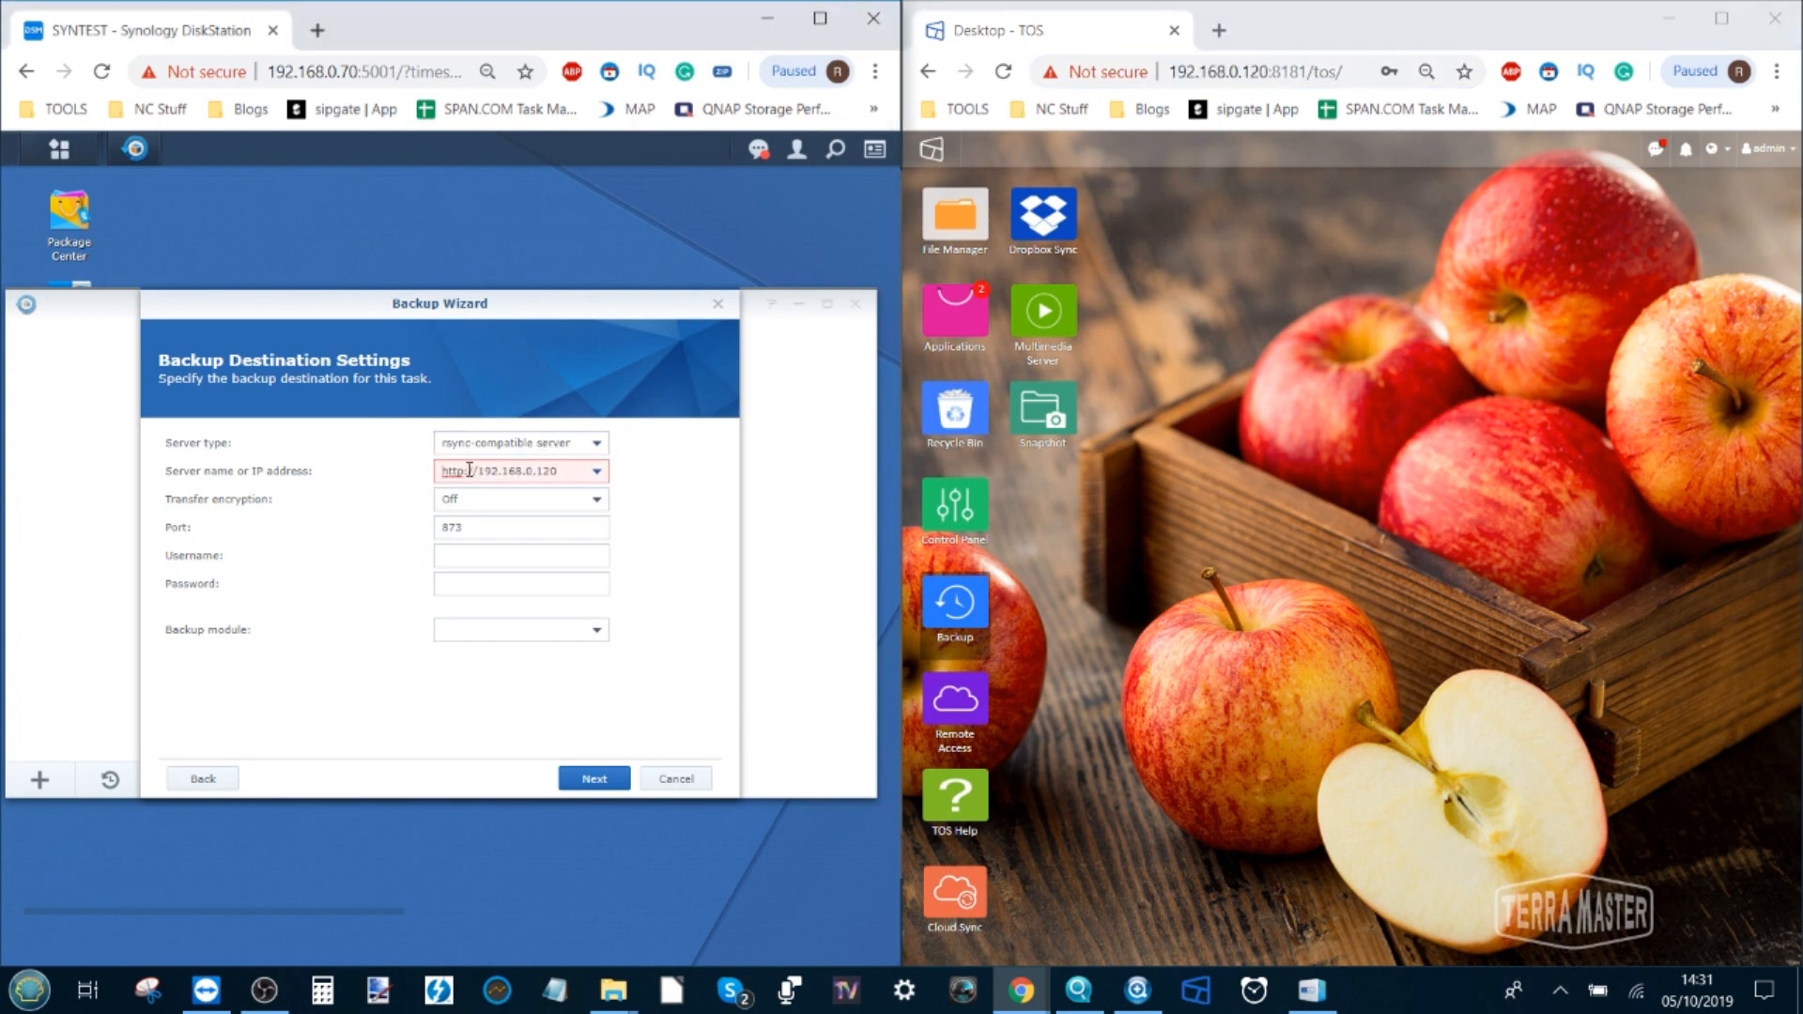
pyautogui.moveTo(479, 469); pyautogui.dragTo(404, 475)
pyautogui.press('Delete')
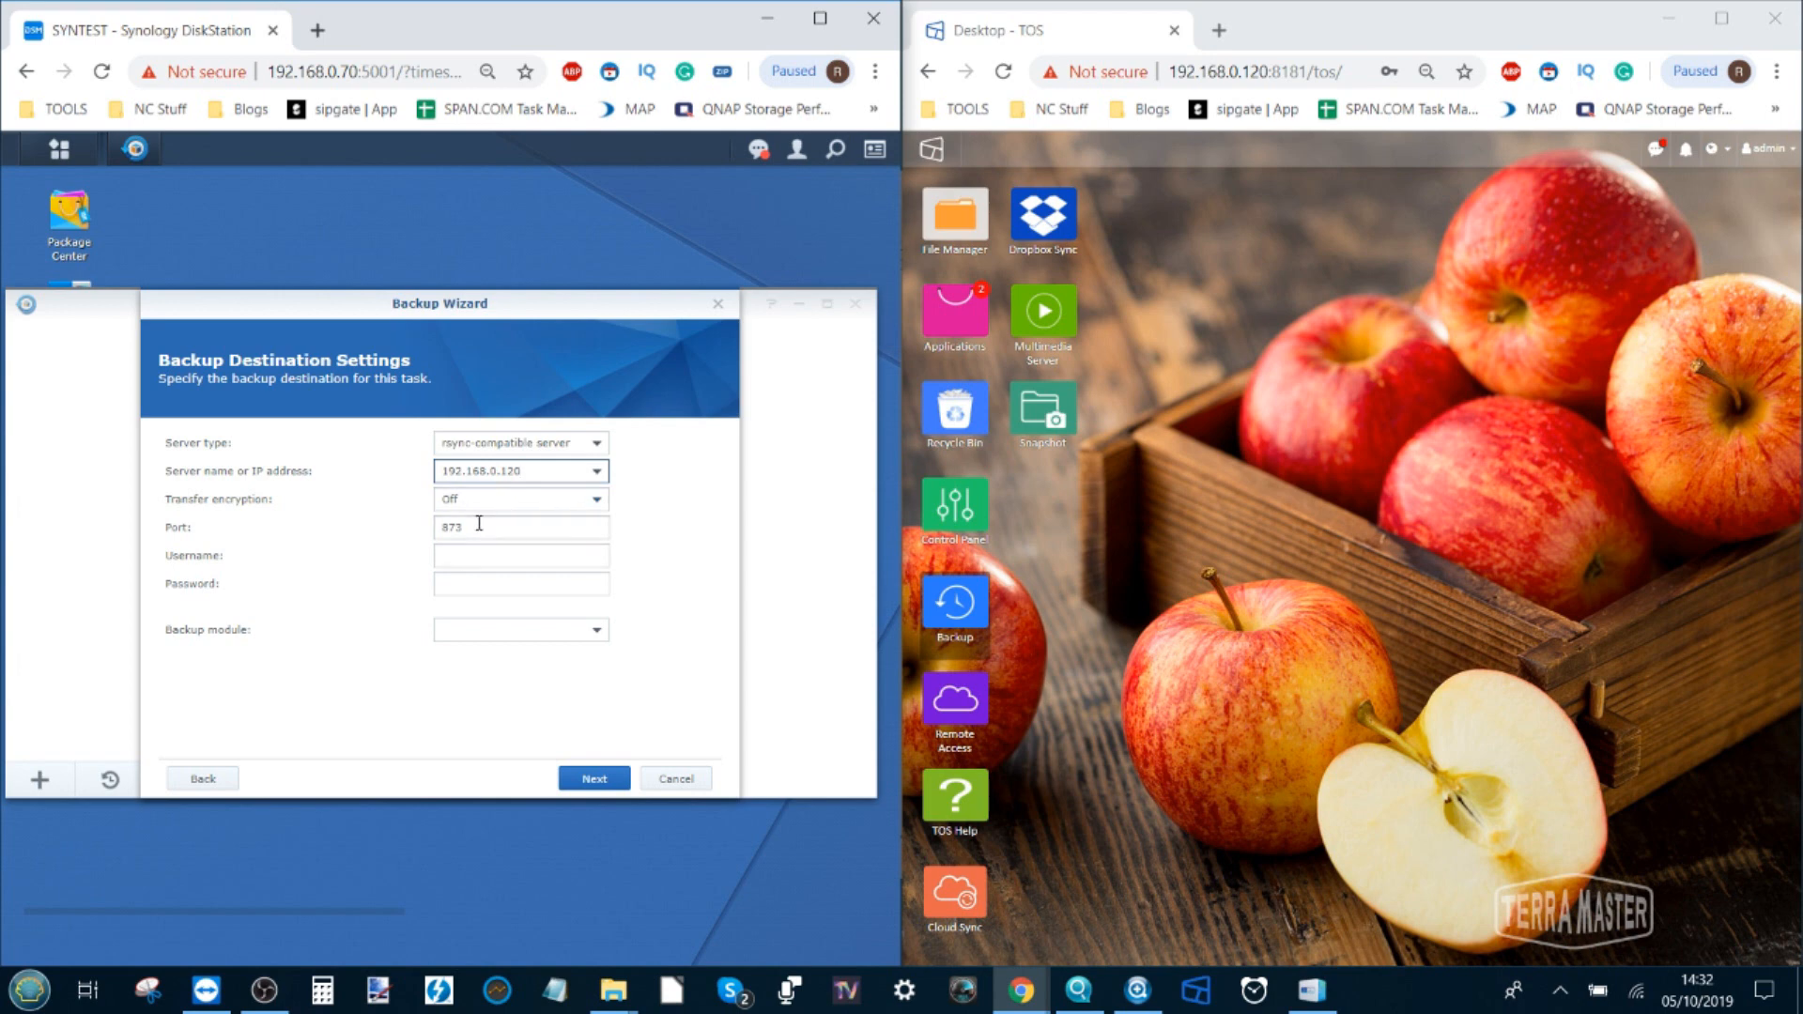
# Enter the rsync login username and password, select the appdata backup module, and continue
pyautogui.click(472, 554)
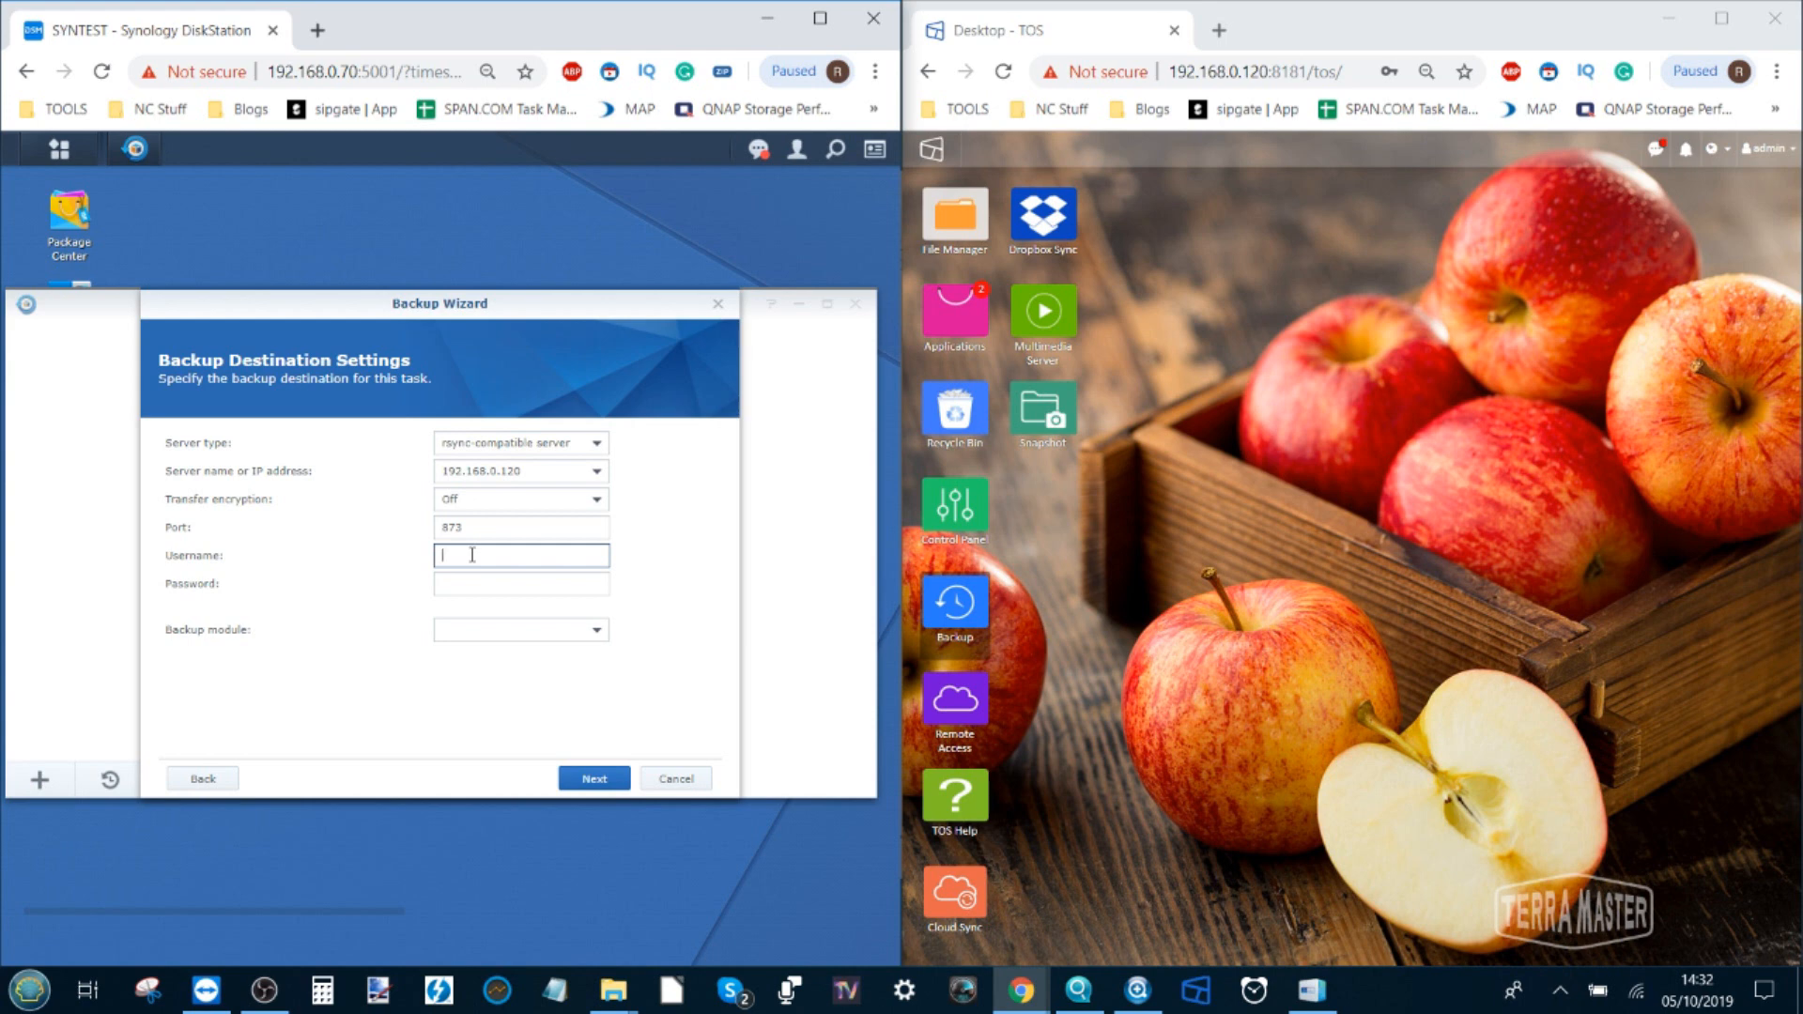
pyautogui.press('Tab')
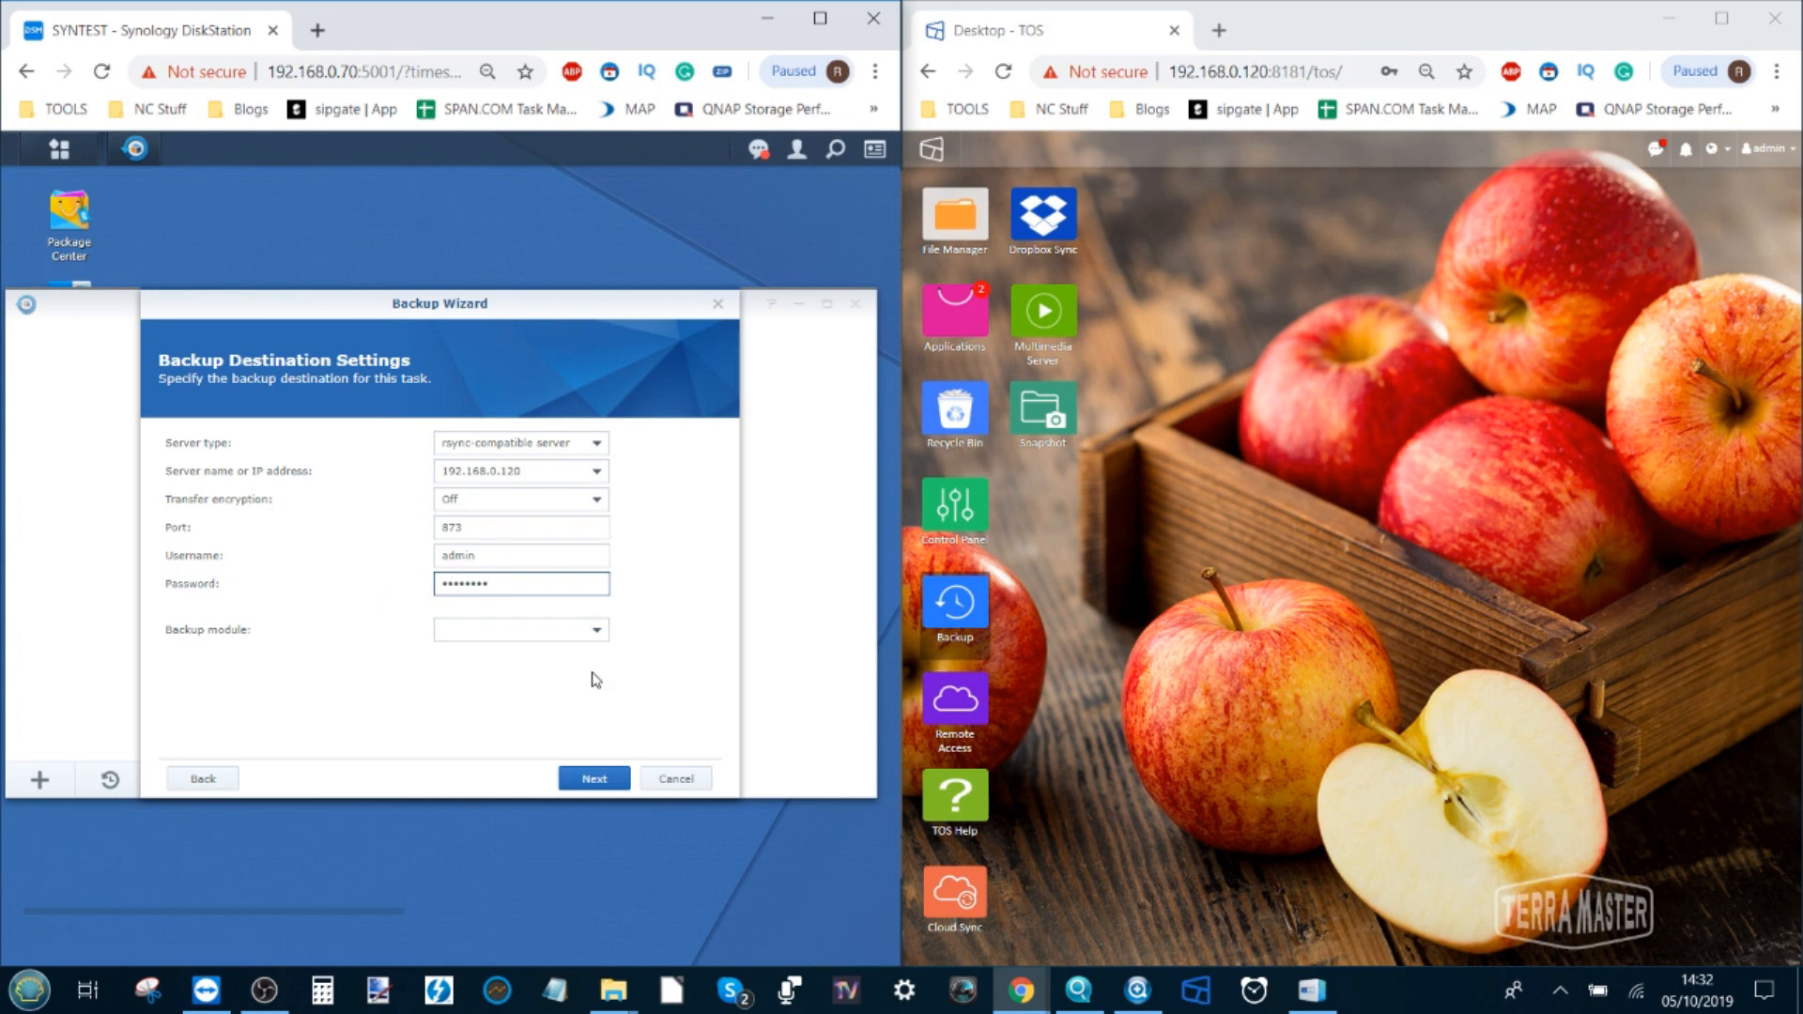
pyautogui.click(589, 641)
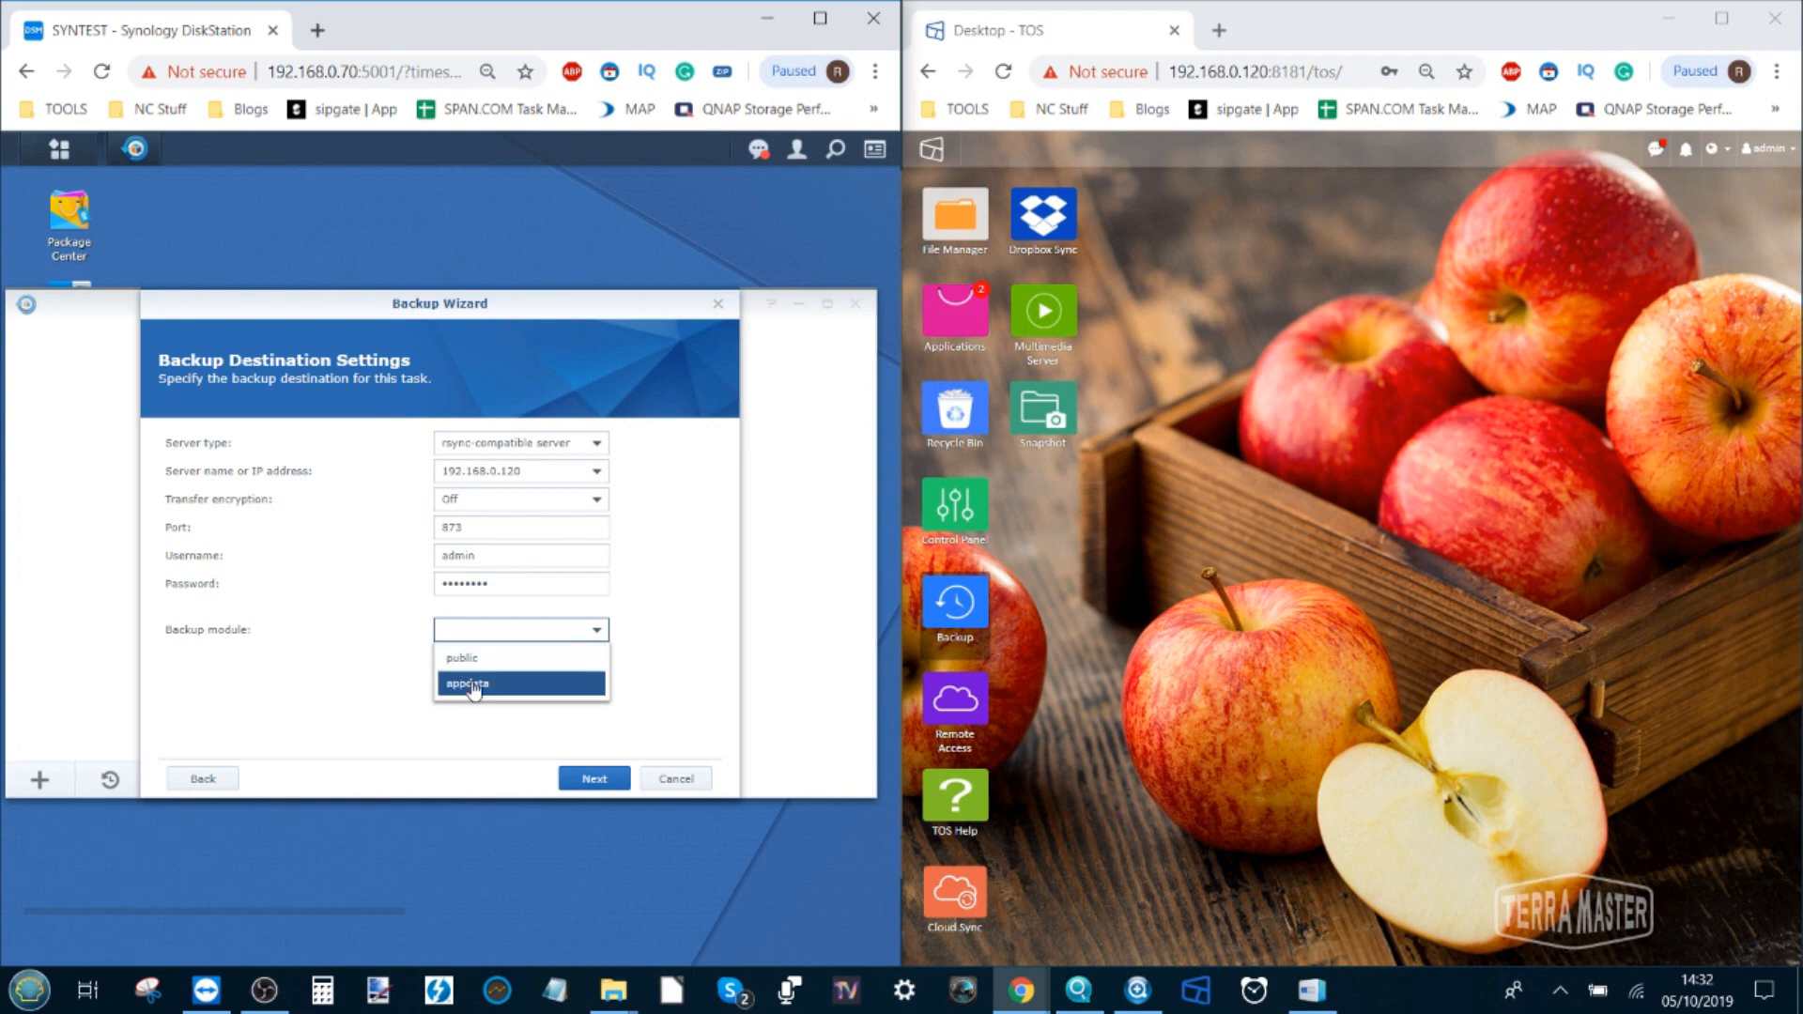
pyautogui.click(524, 692)
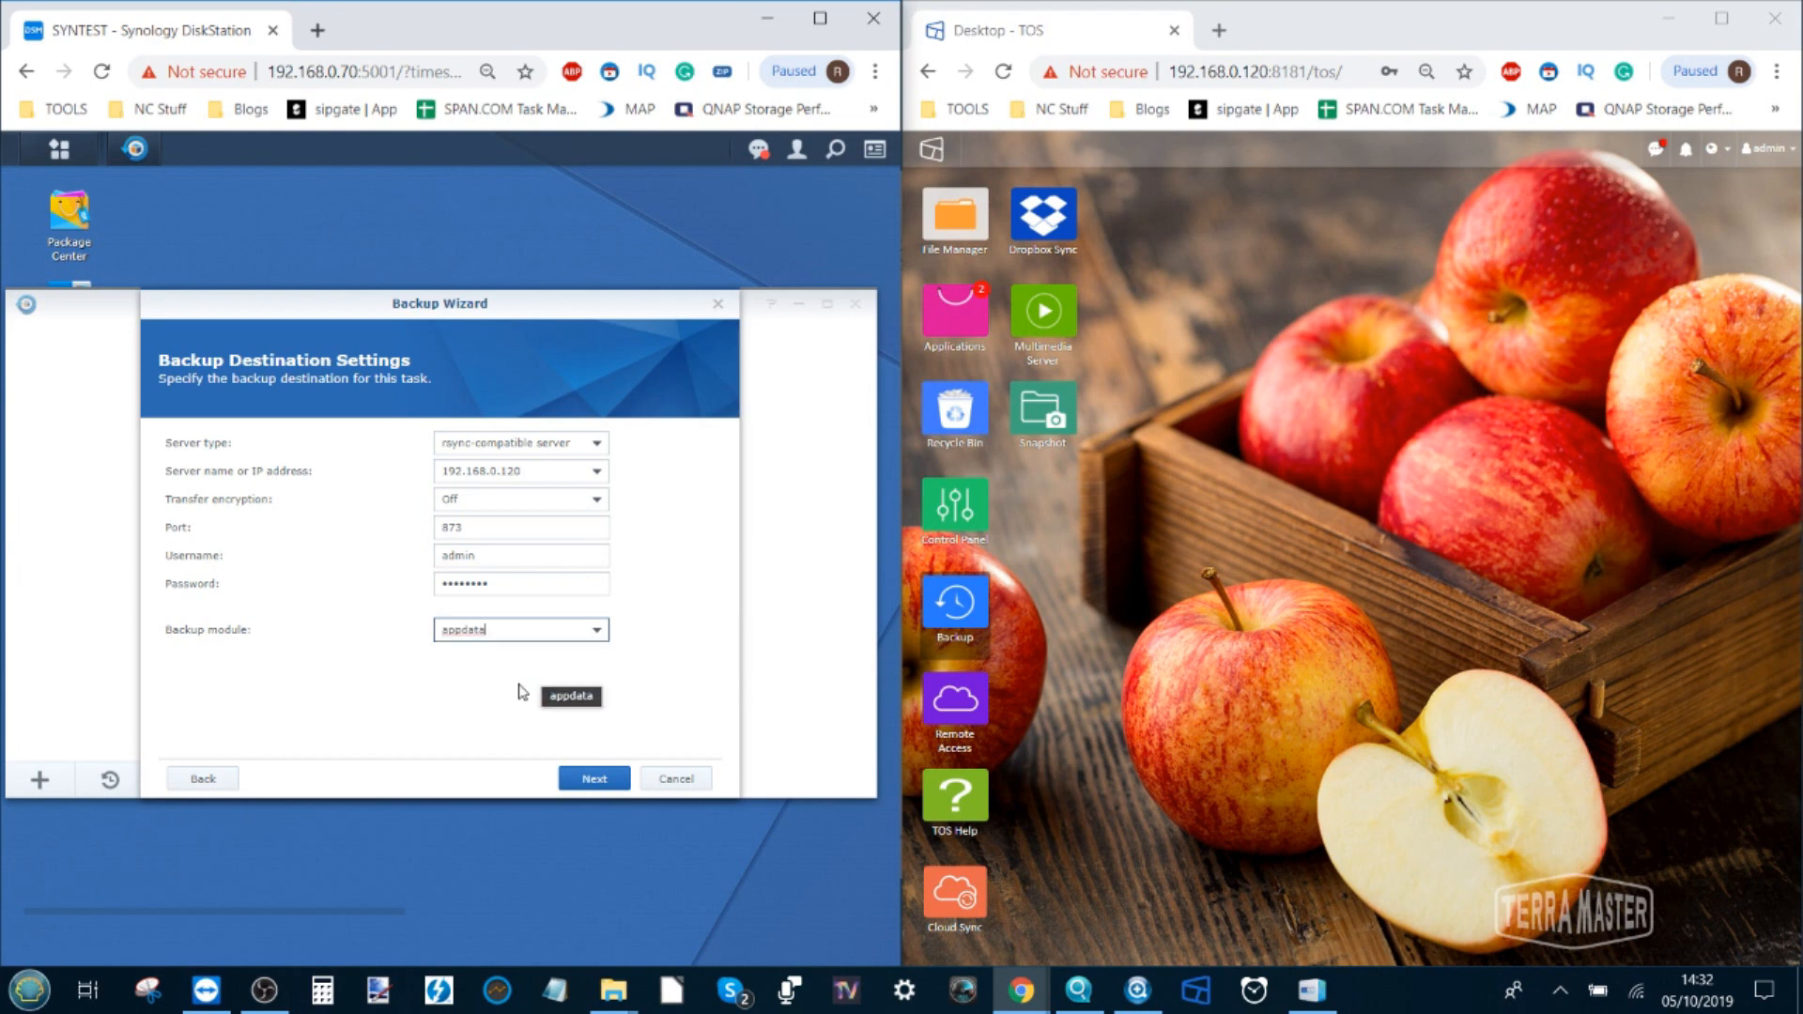
pyautogui.click(604, 772)
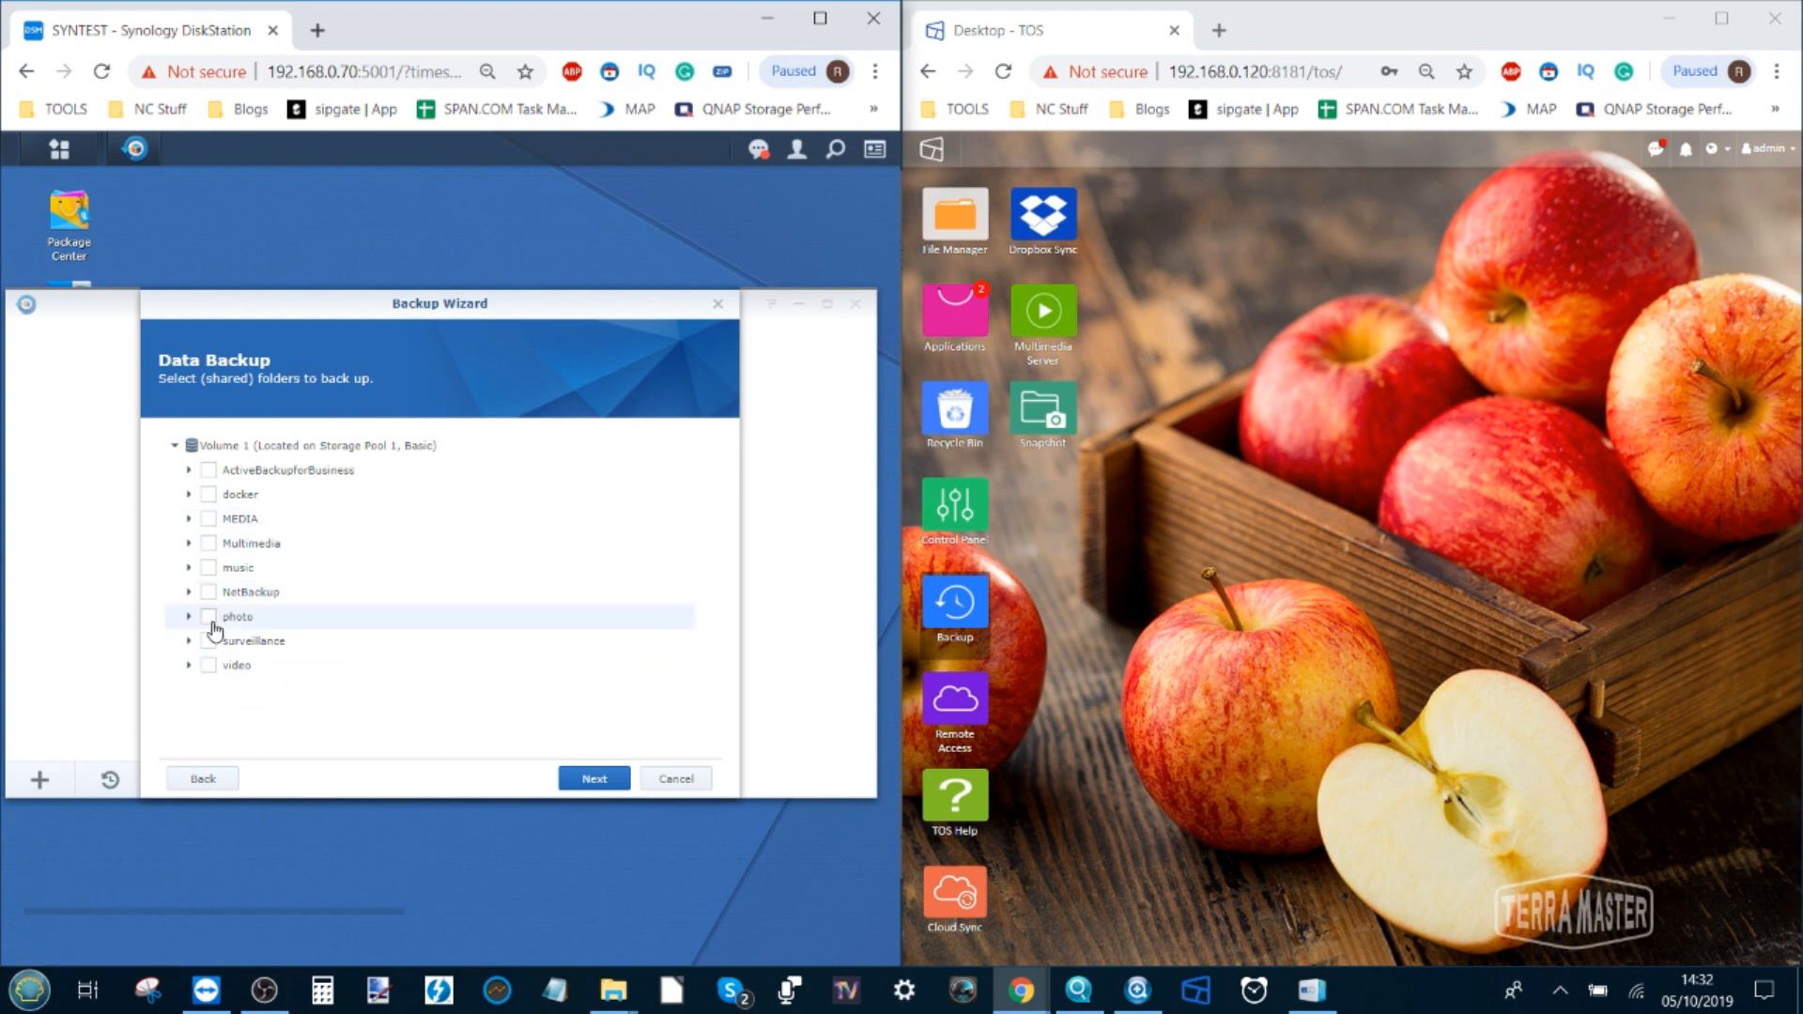
# Back up only the music folder, skip applications, and review settings with the daily 03:00 schedule
pyautogui.click(208, 569)
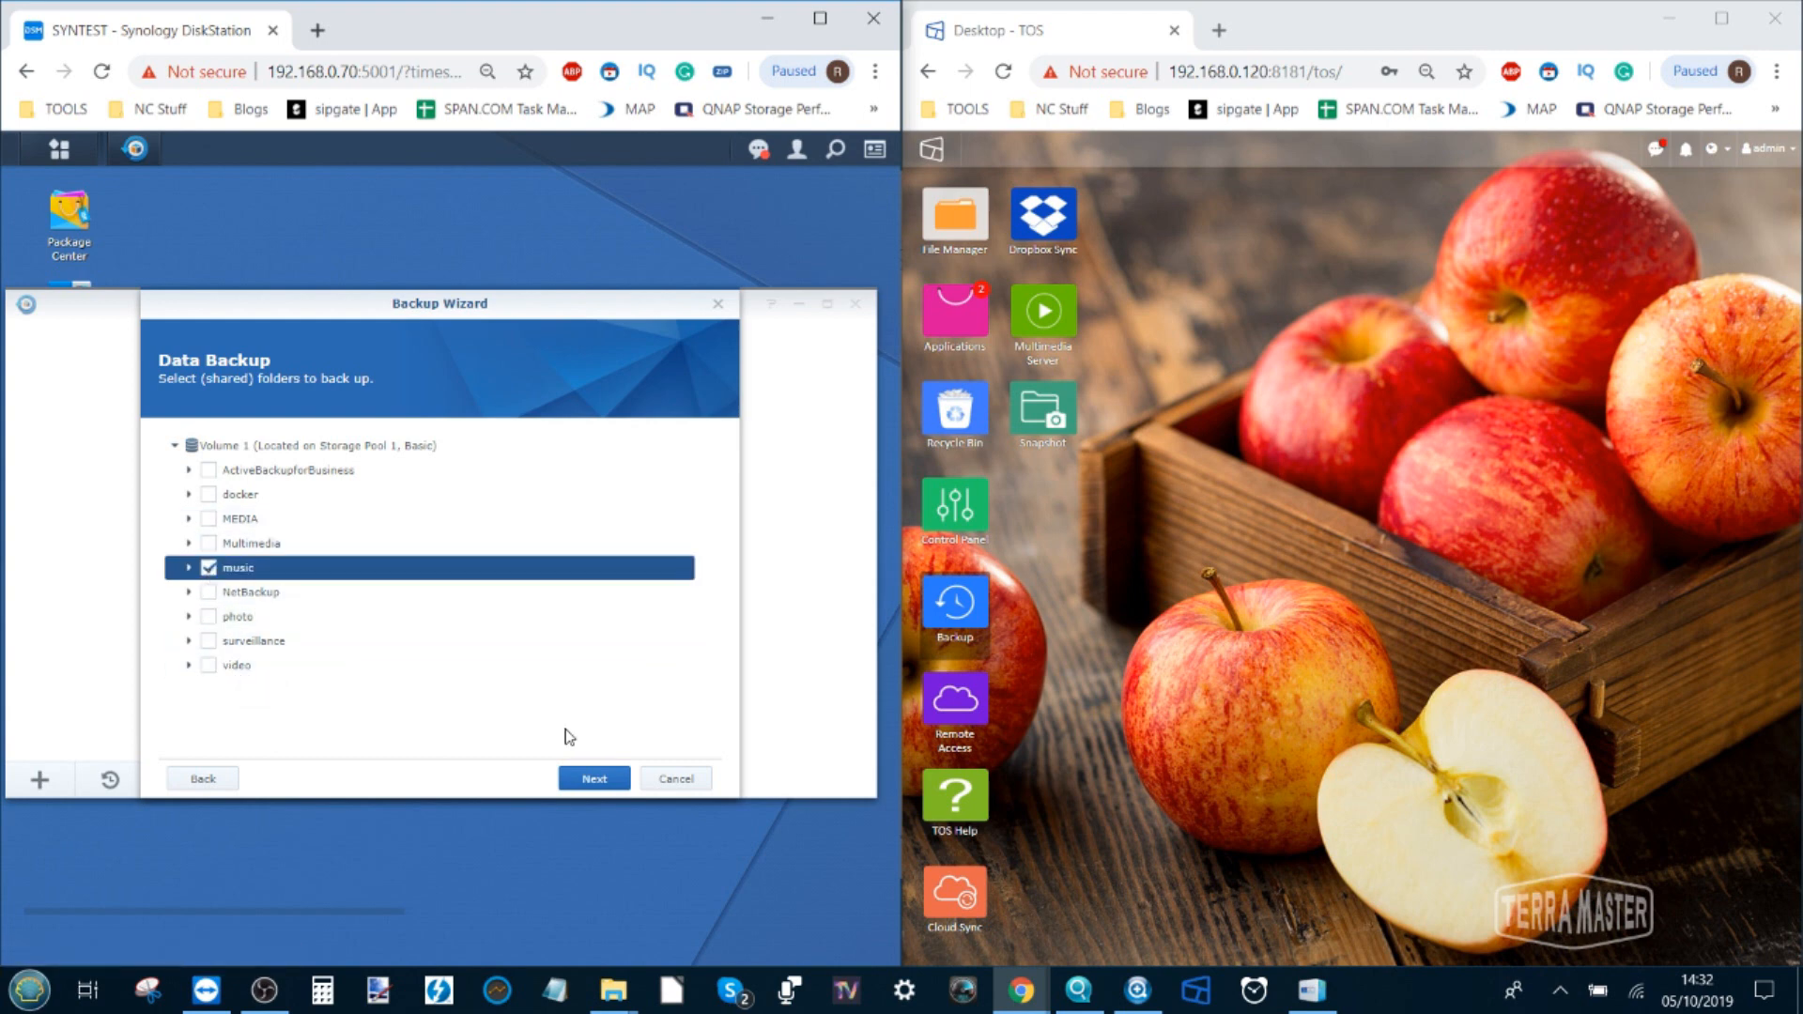
pyautogui.click(595, 785)
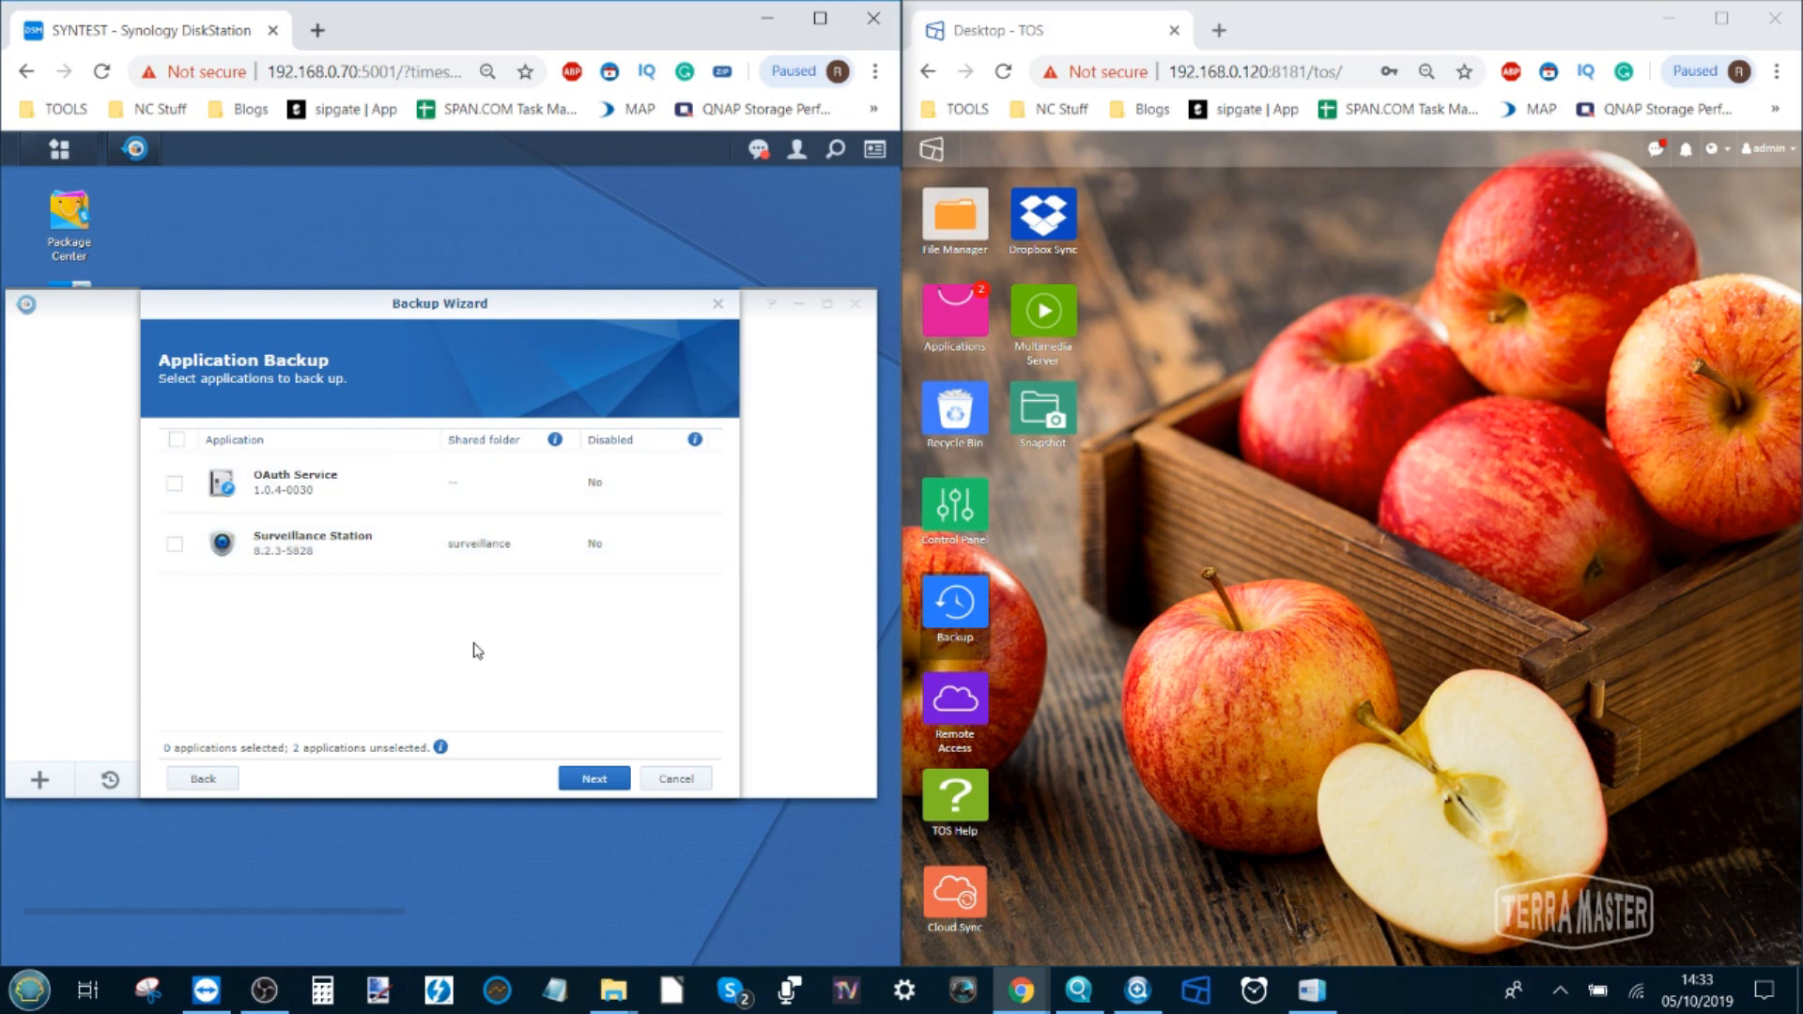
pyautogui.click(590, 778)
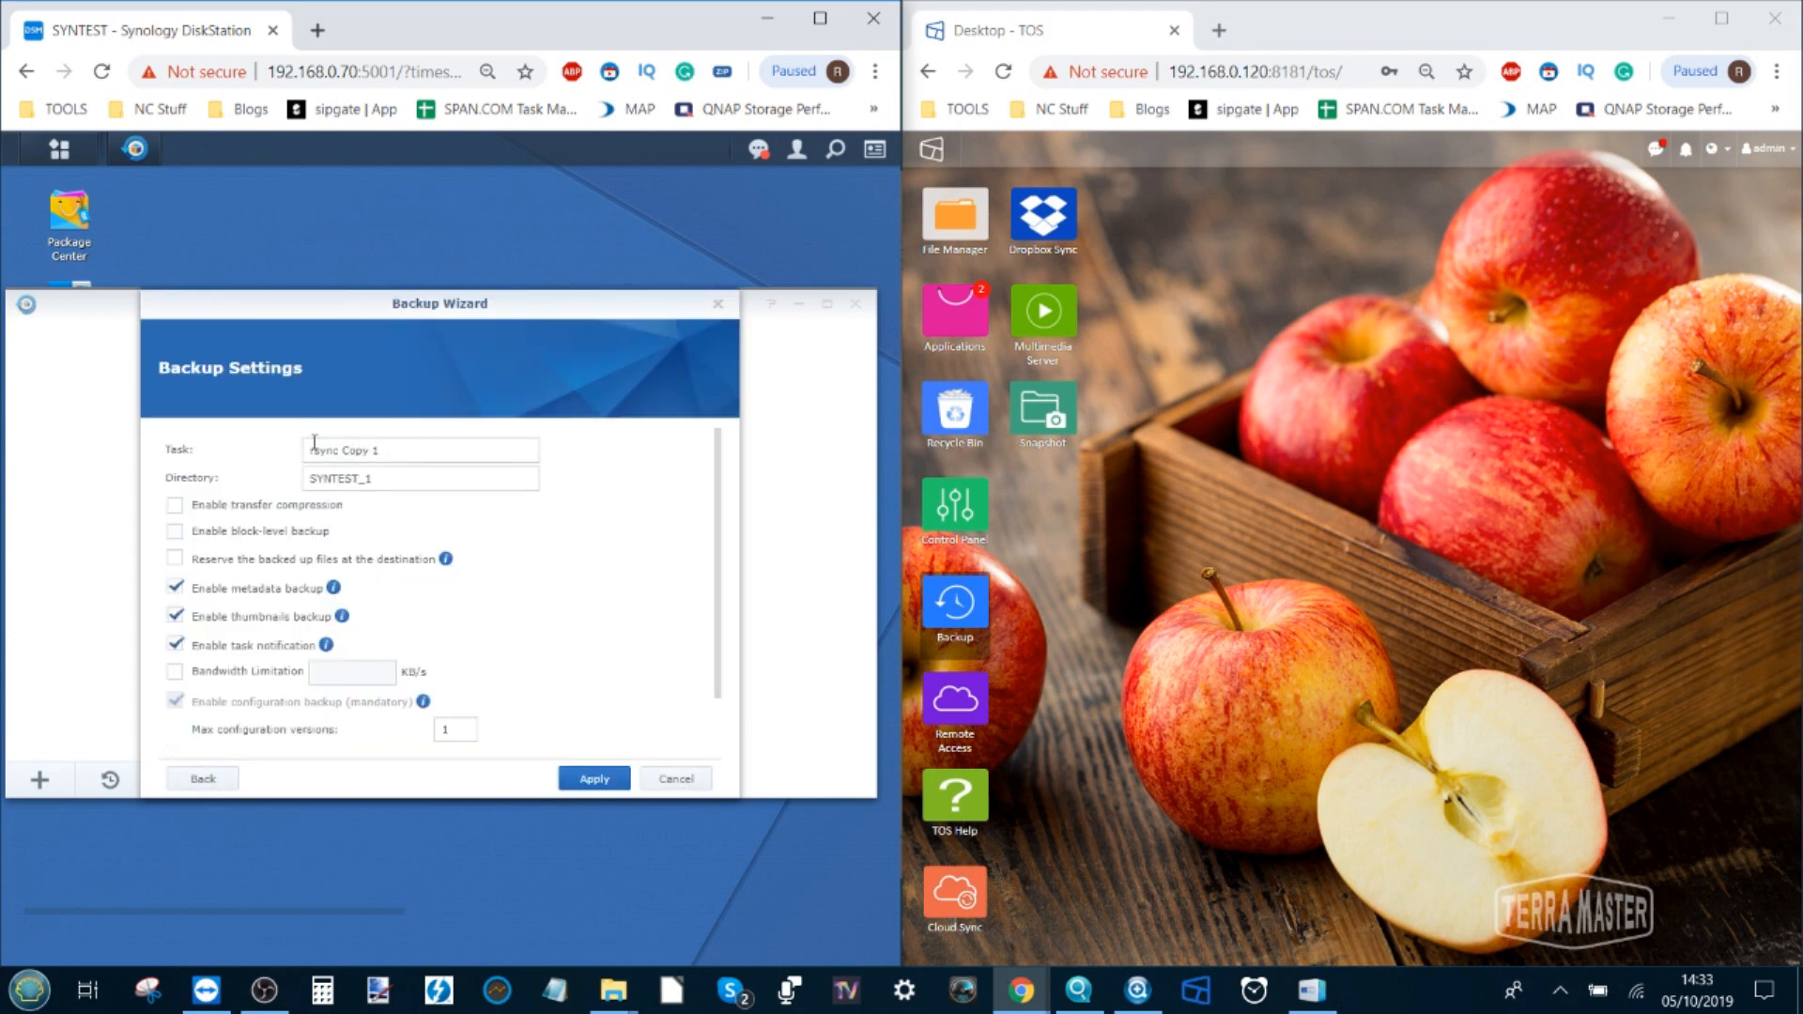
pyautogui.scroll(-1, 306, 443)
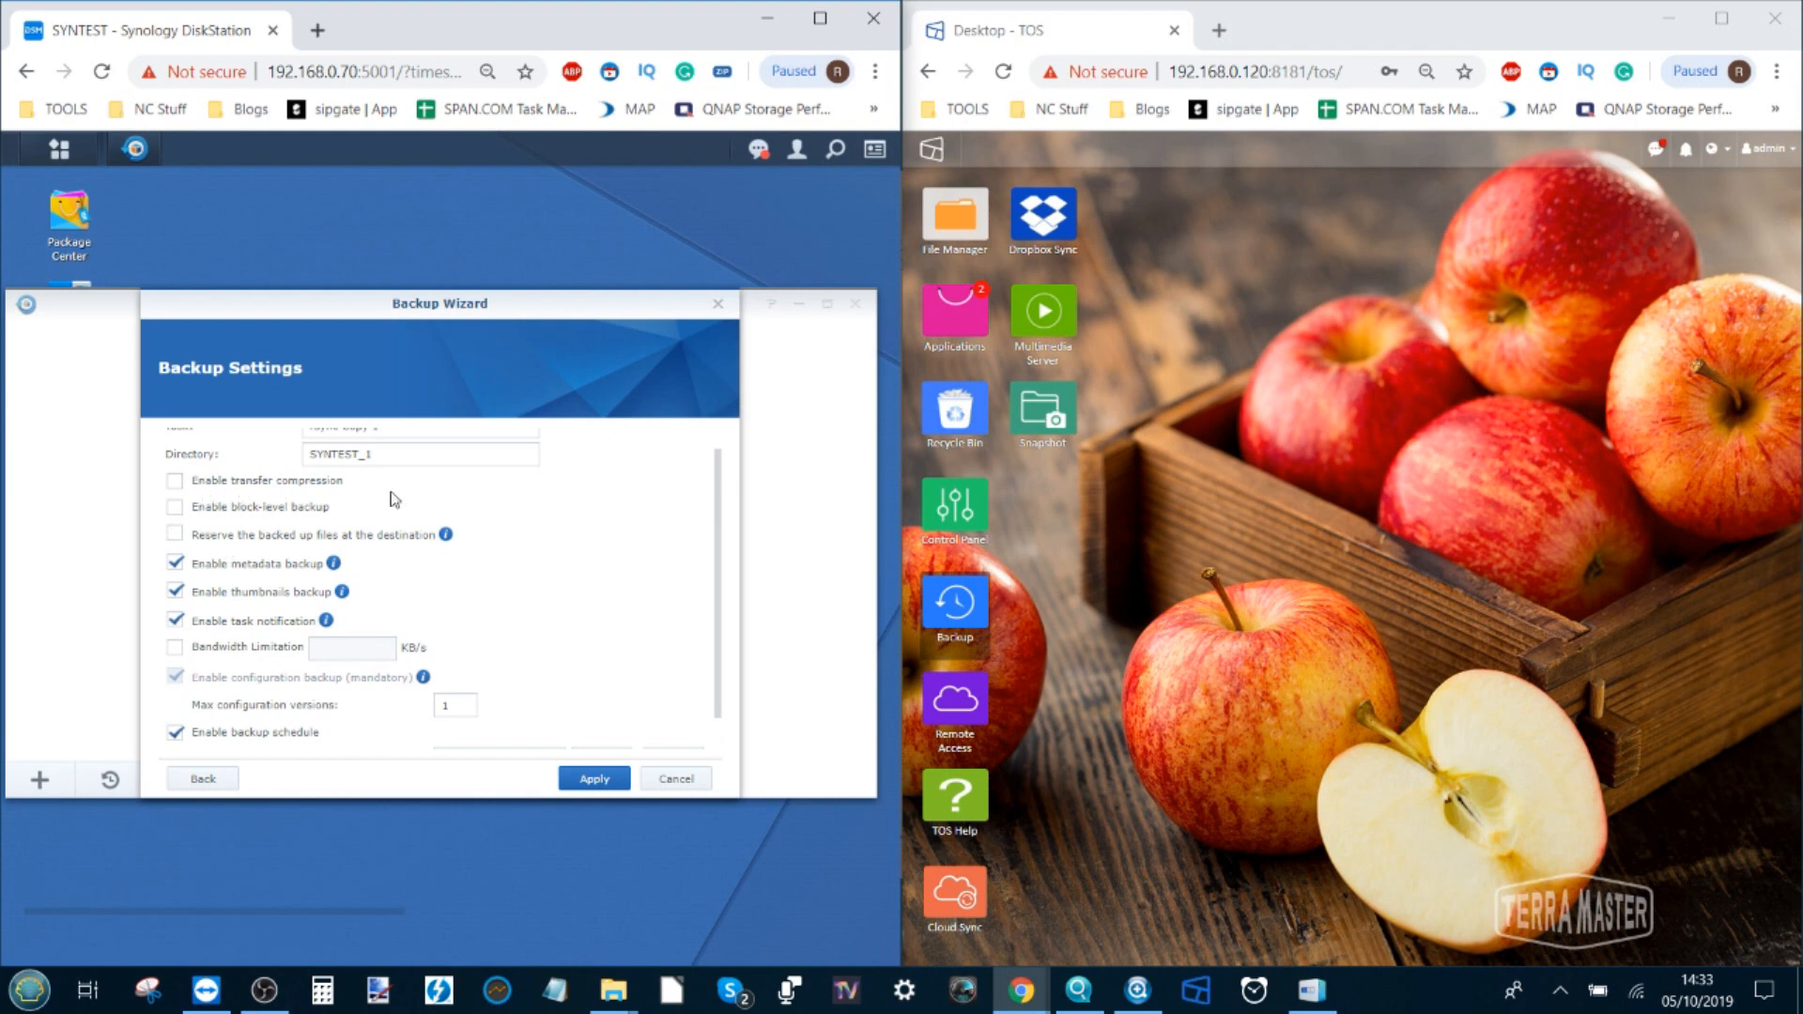
pyautogui.scroll(-1, 349, 568)
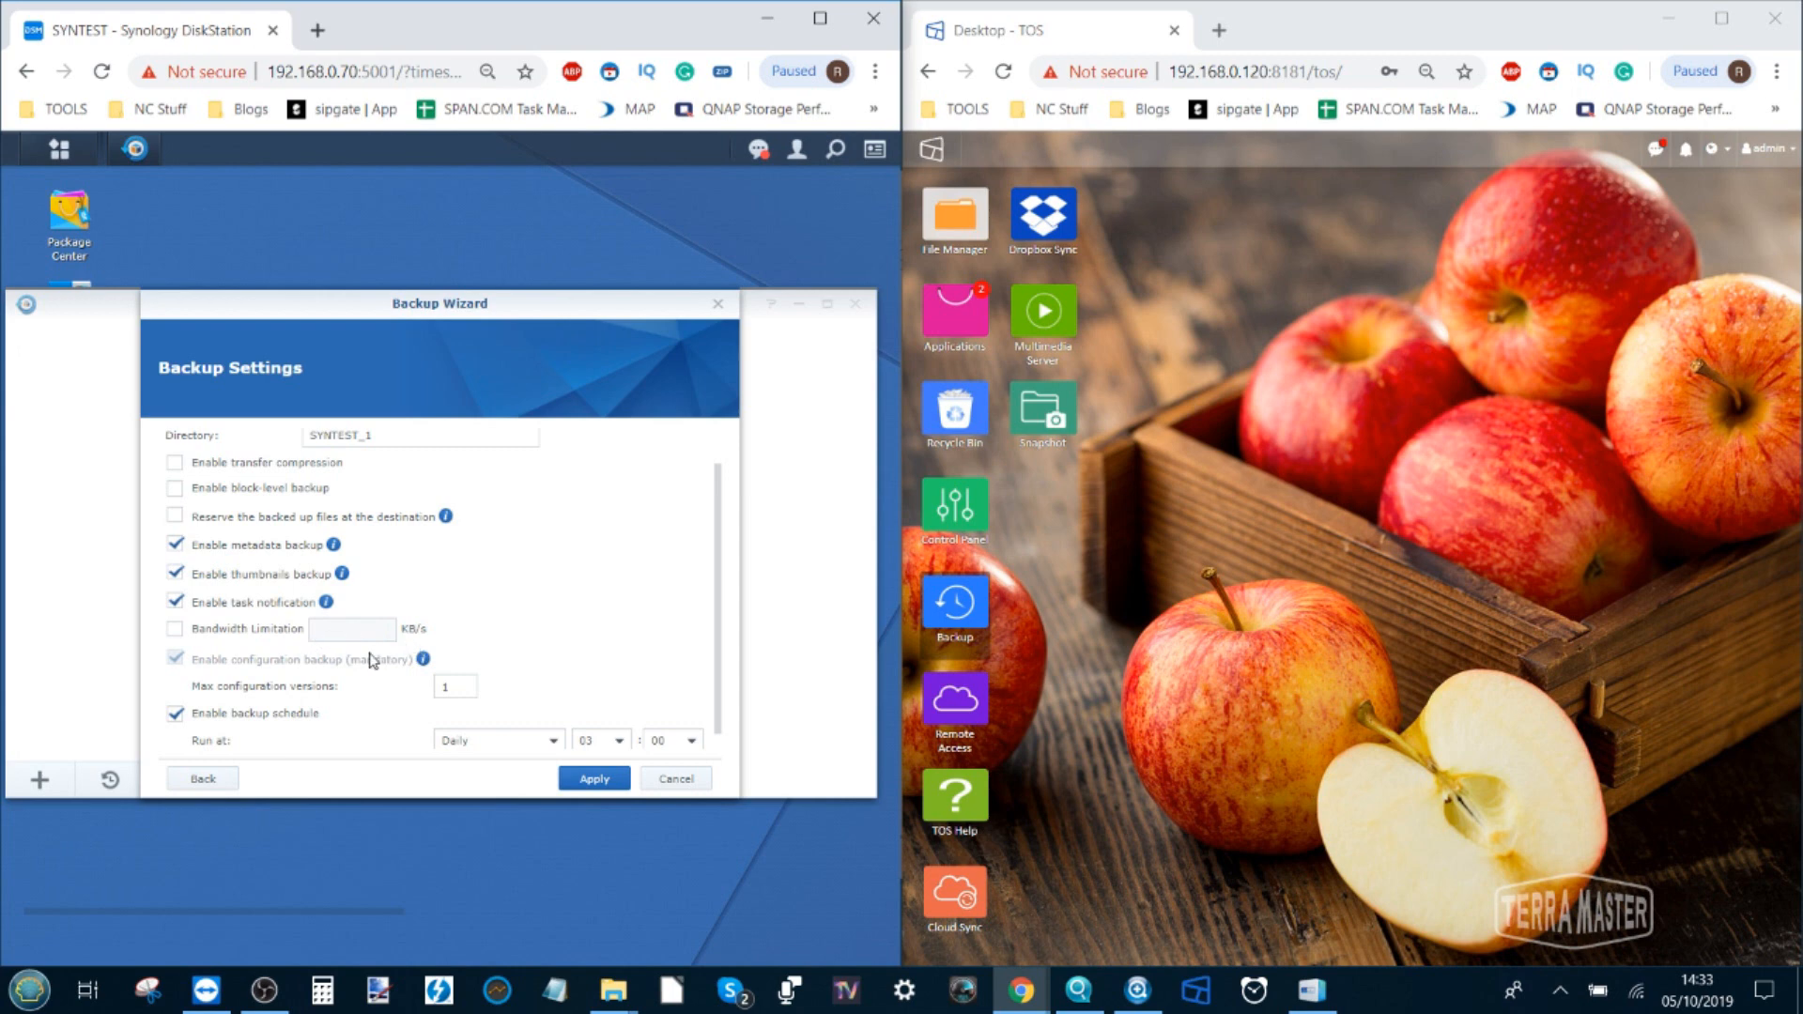
pyautogui.scroll(-1, 373, 660)
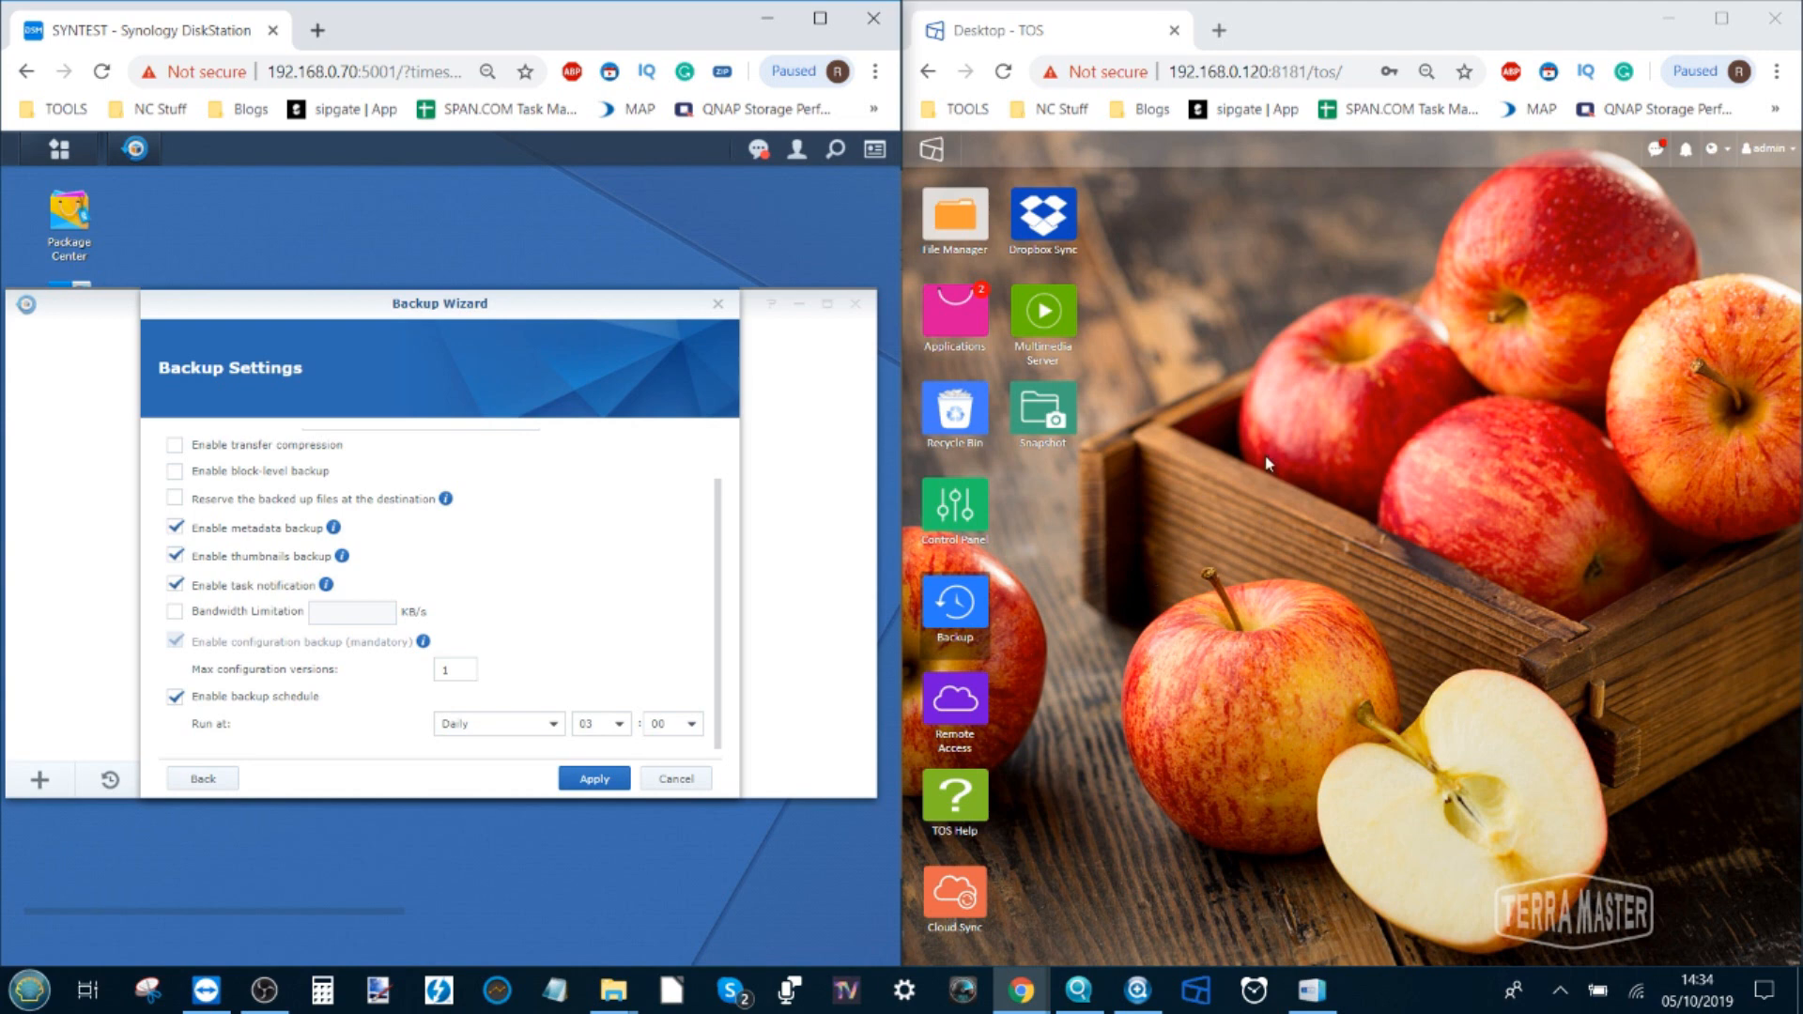
pyautogui.click(596, 780)
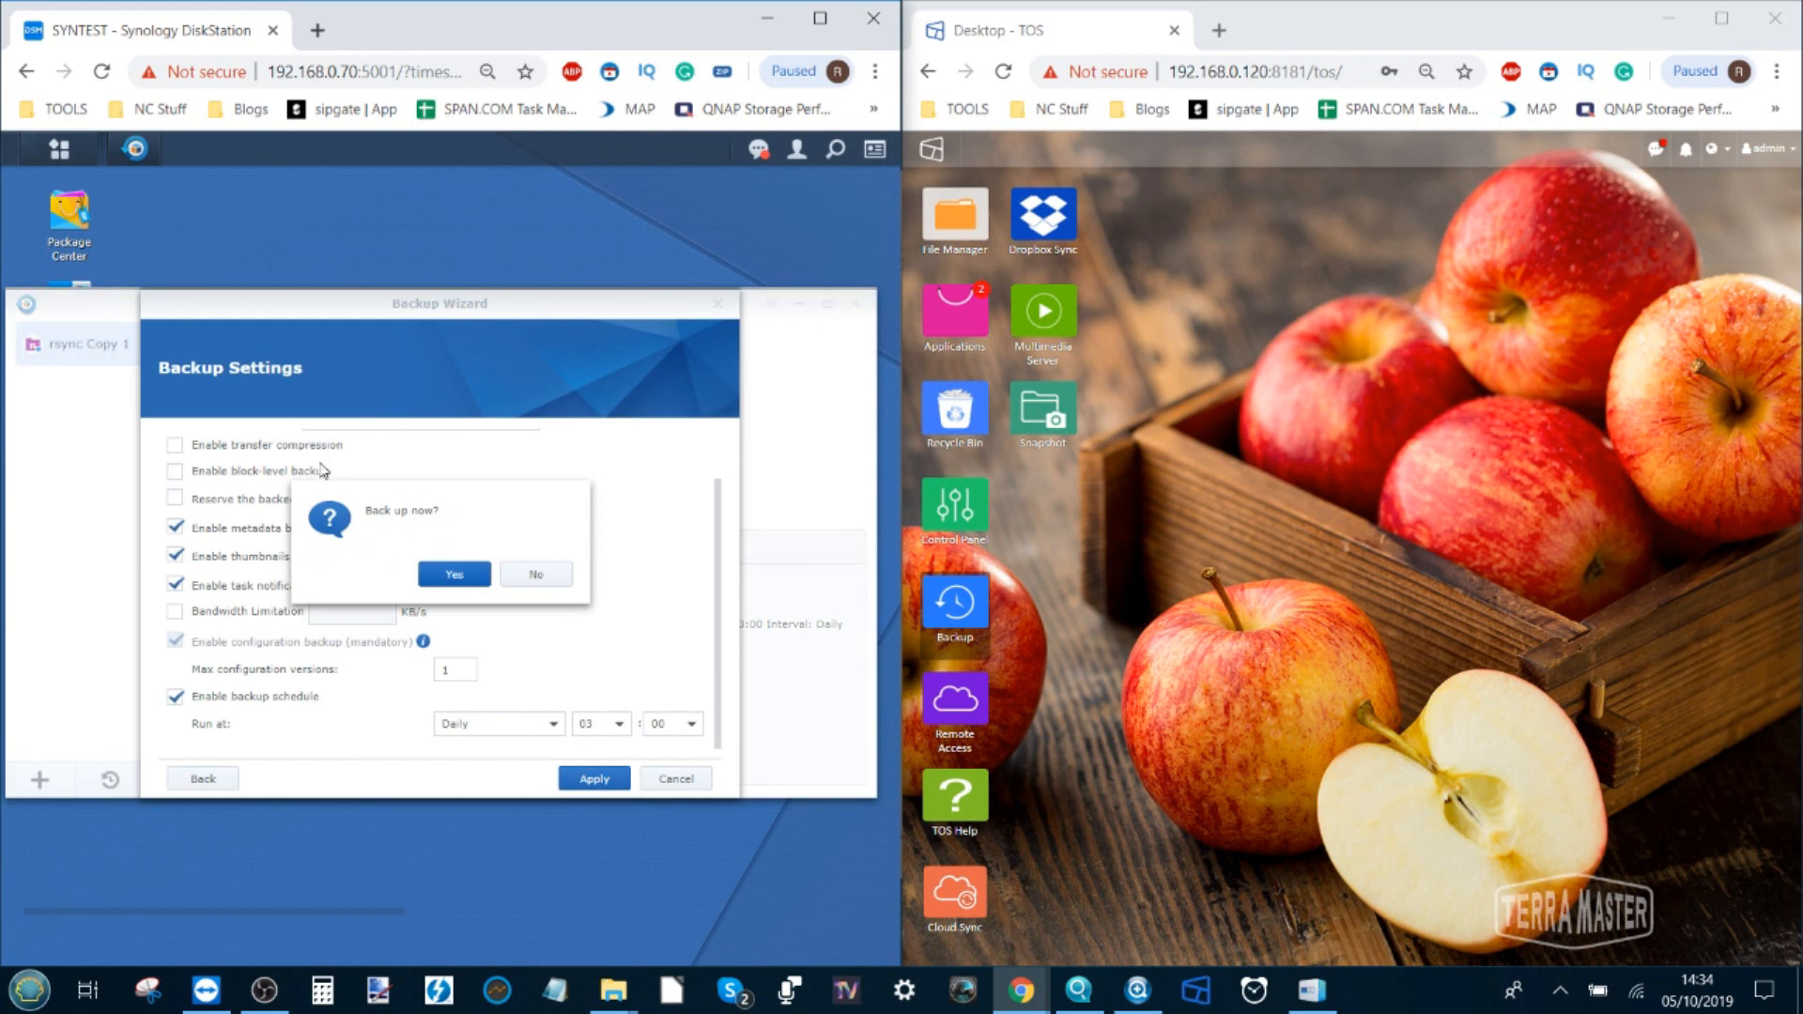
pyautogui.click(521, 576)
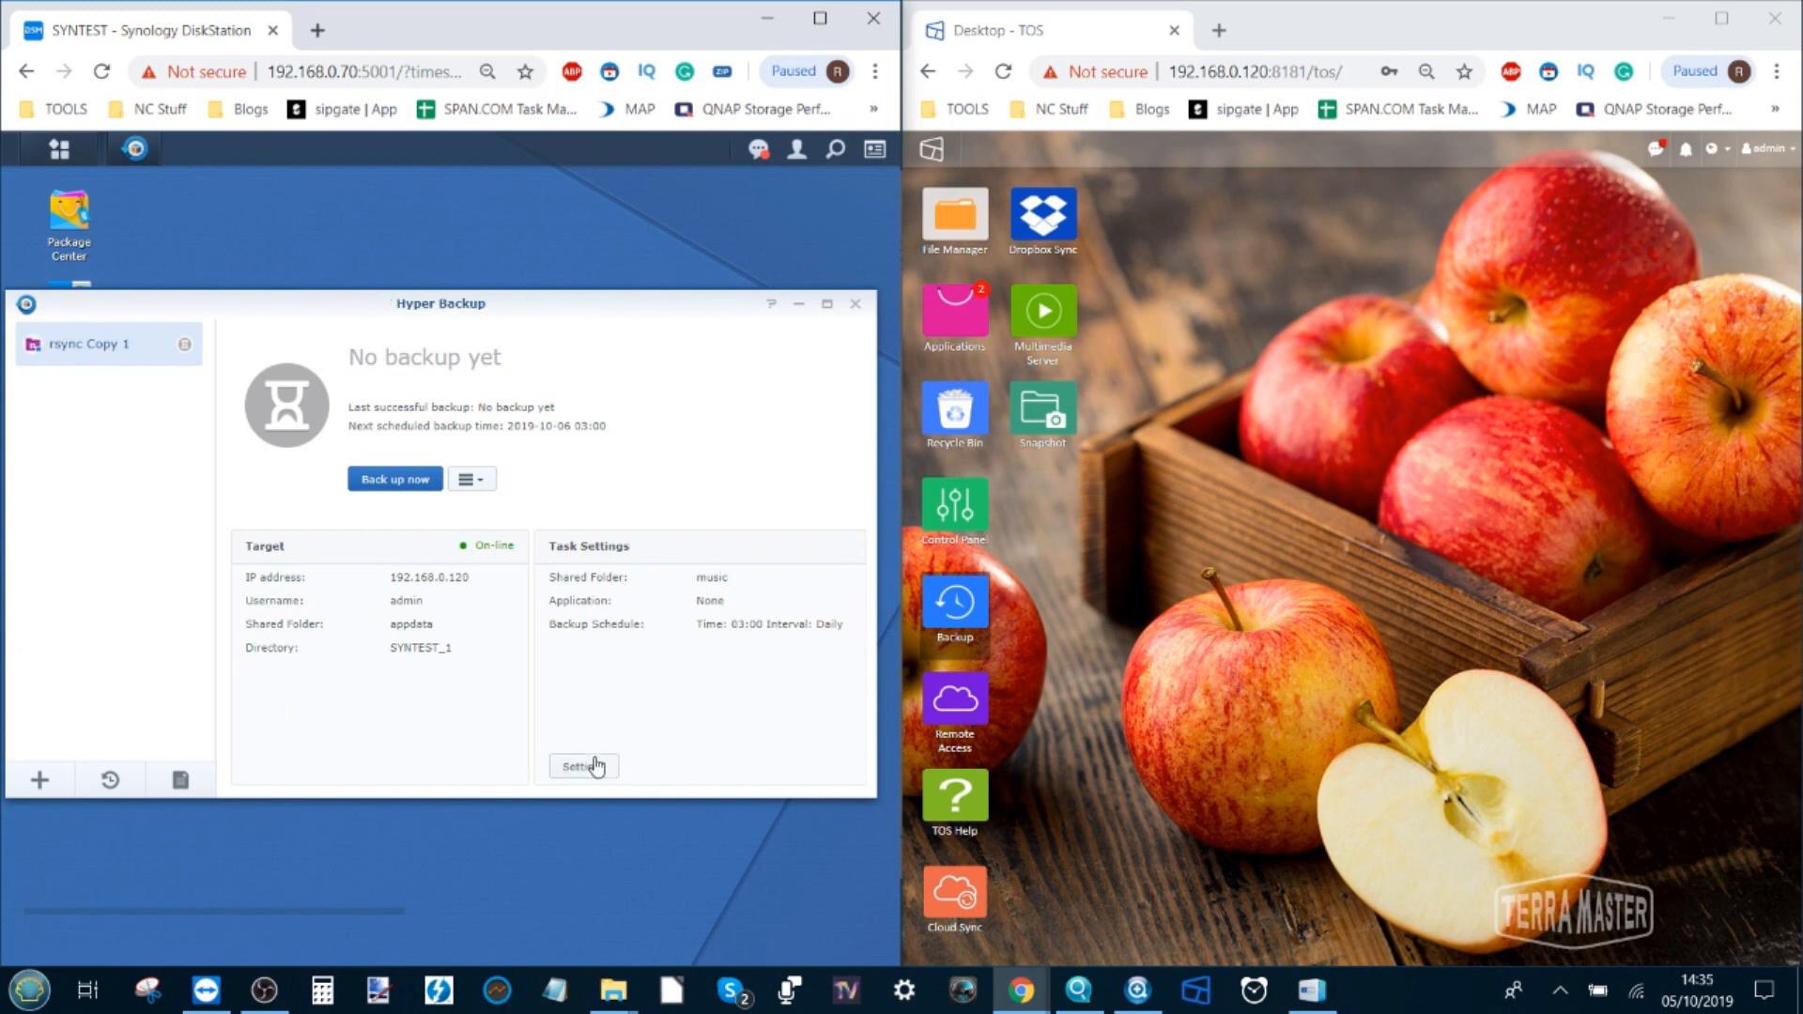
pyautogui.click(477, 481)
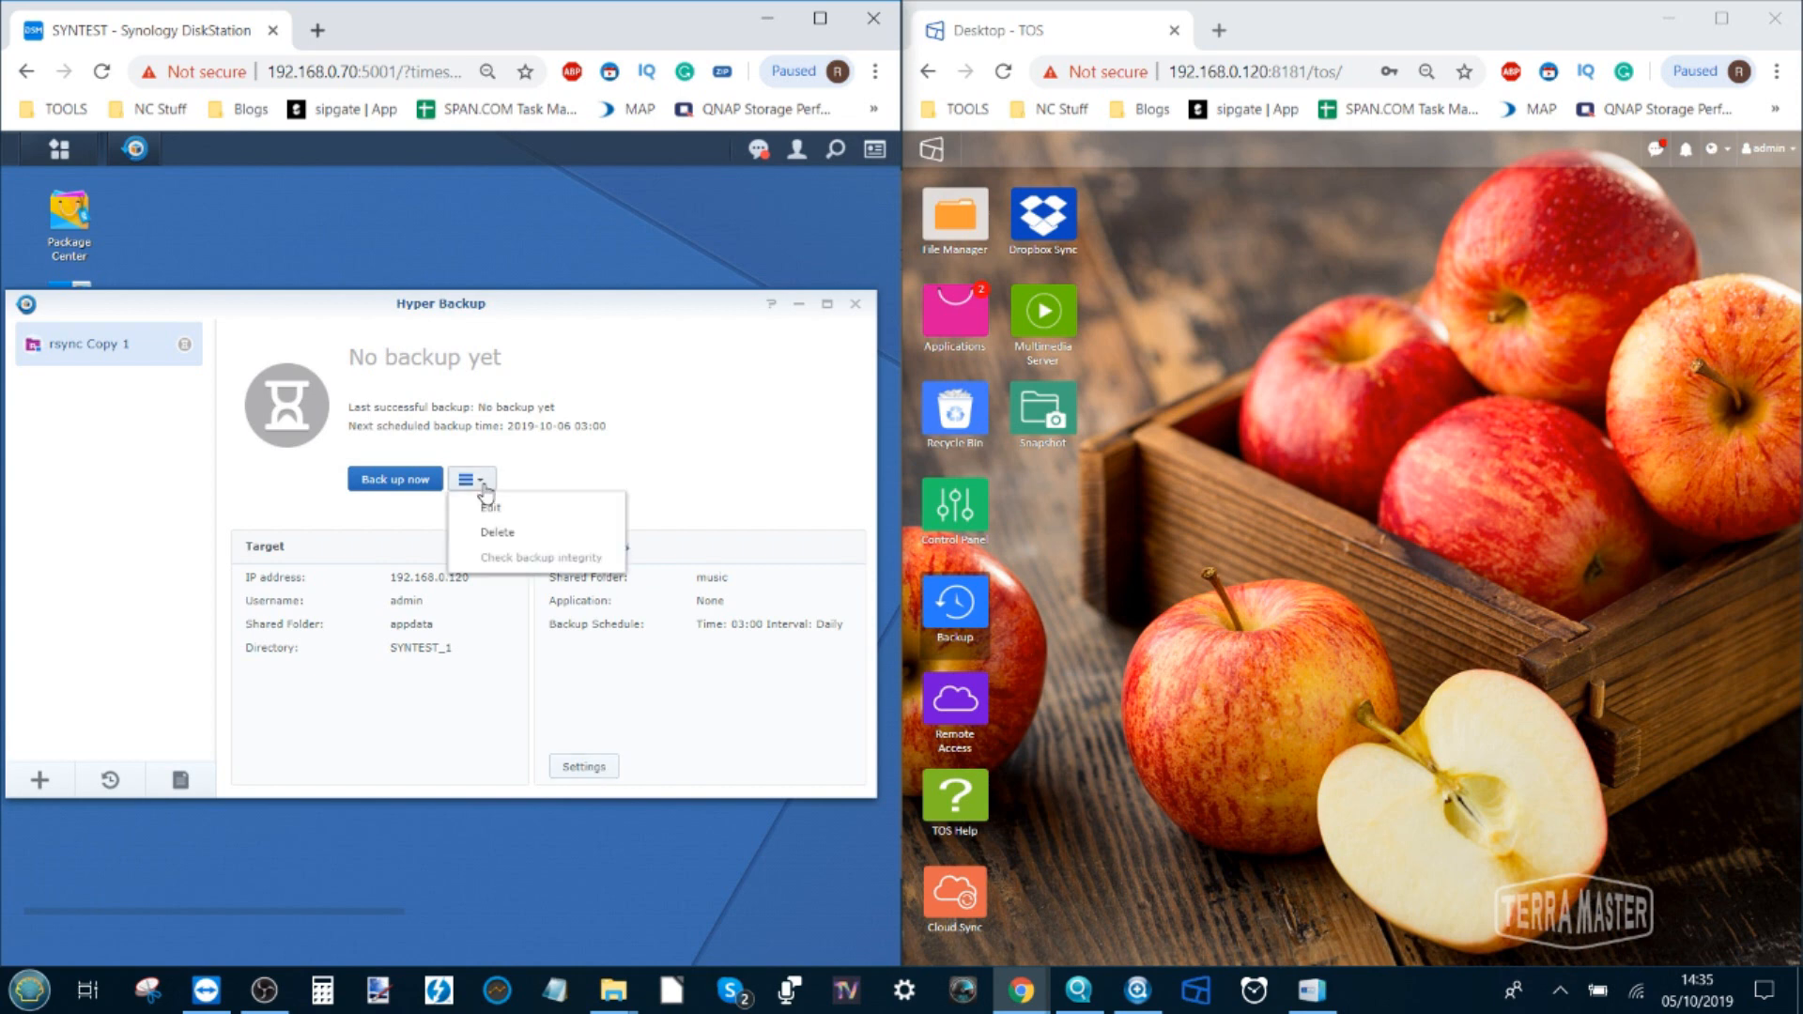
pyautogui.click(605, 425)
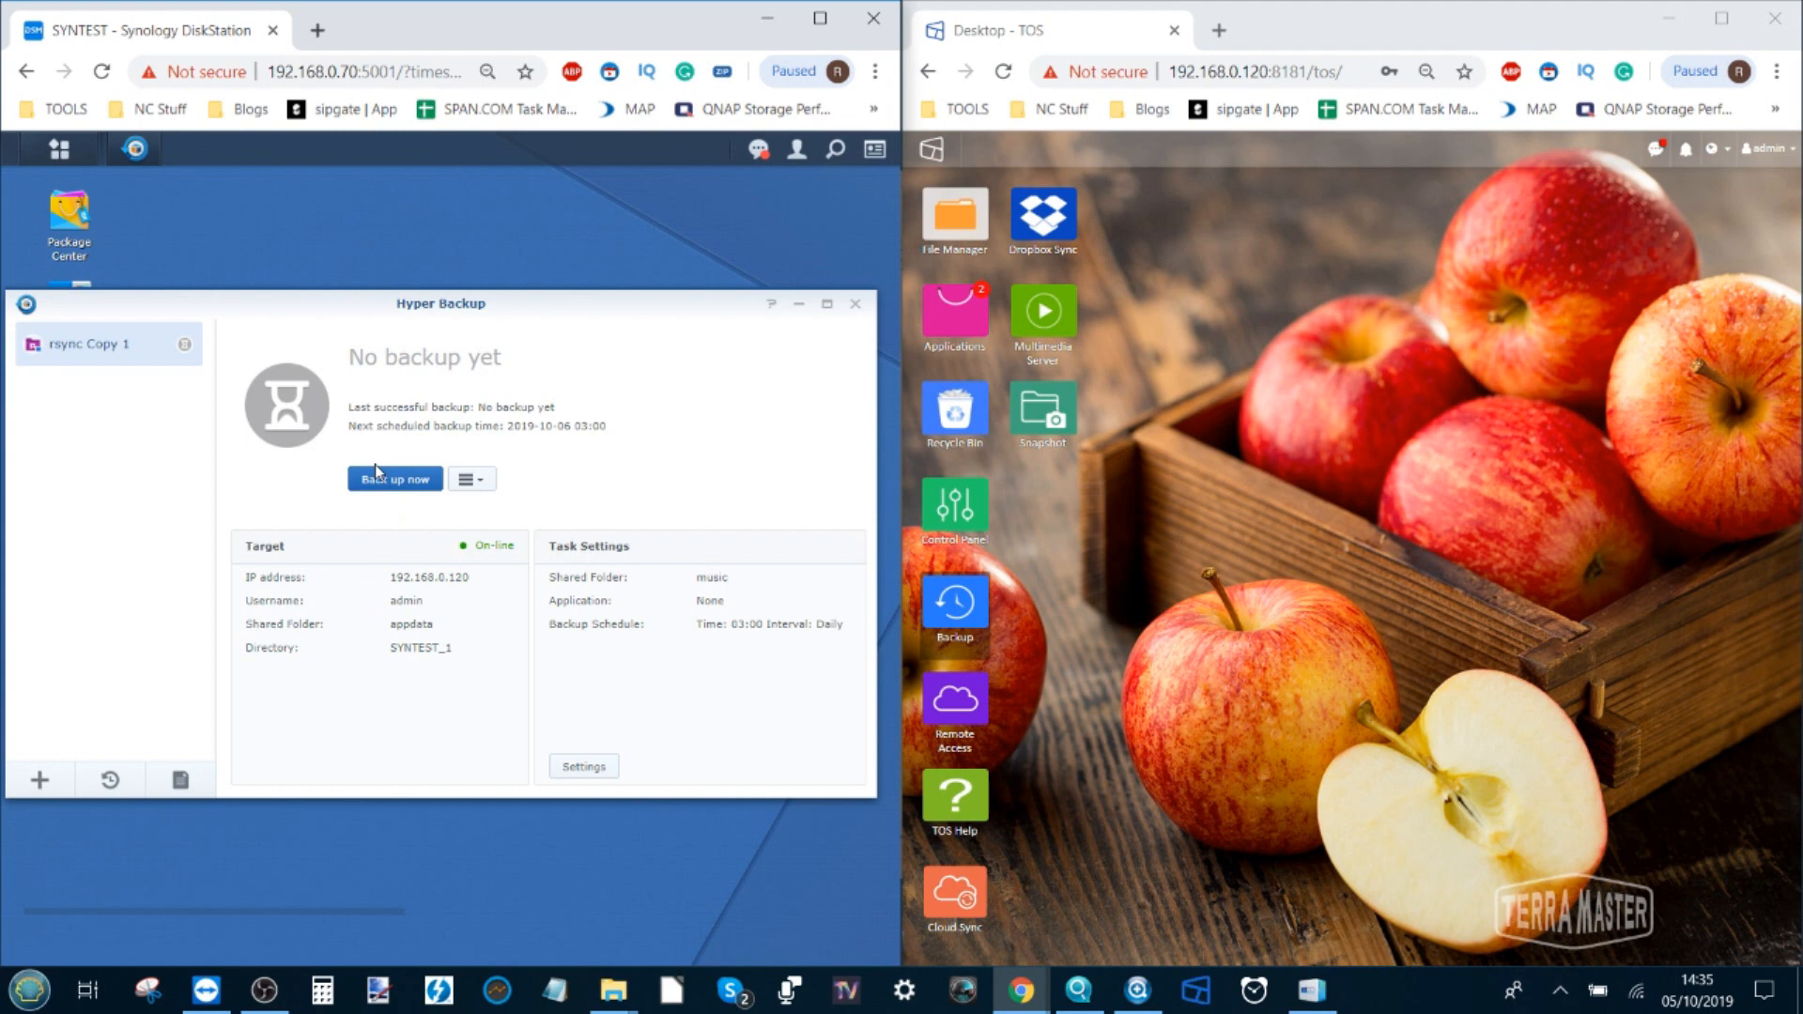
pyautogui.click(858, 306)
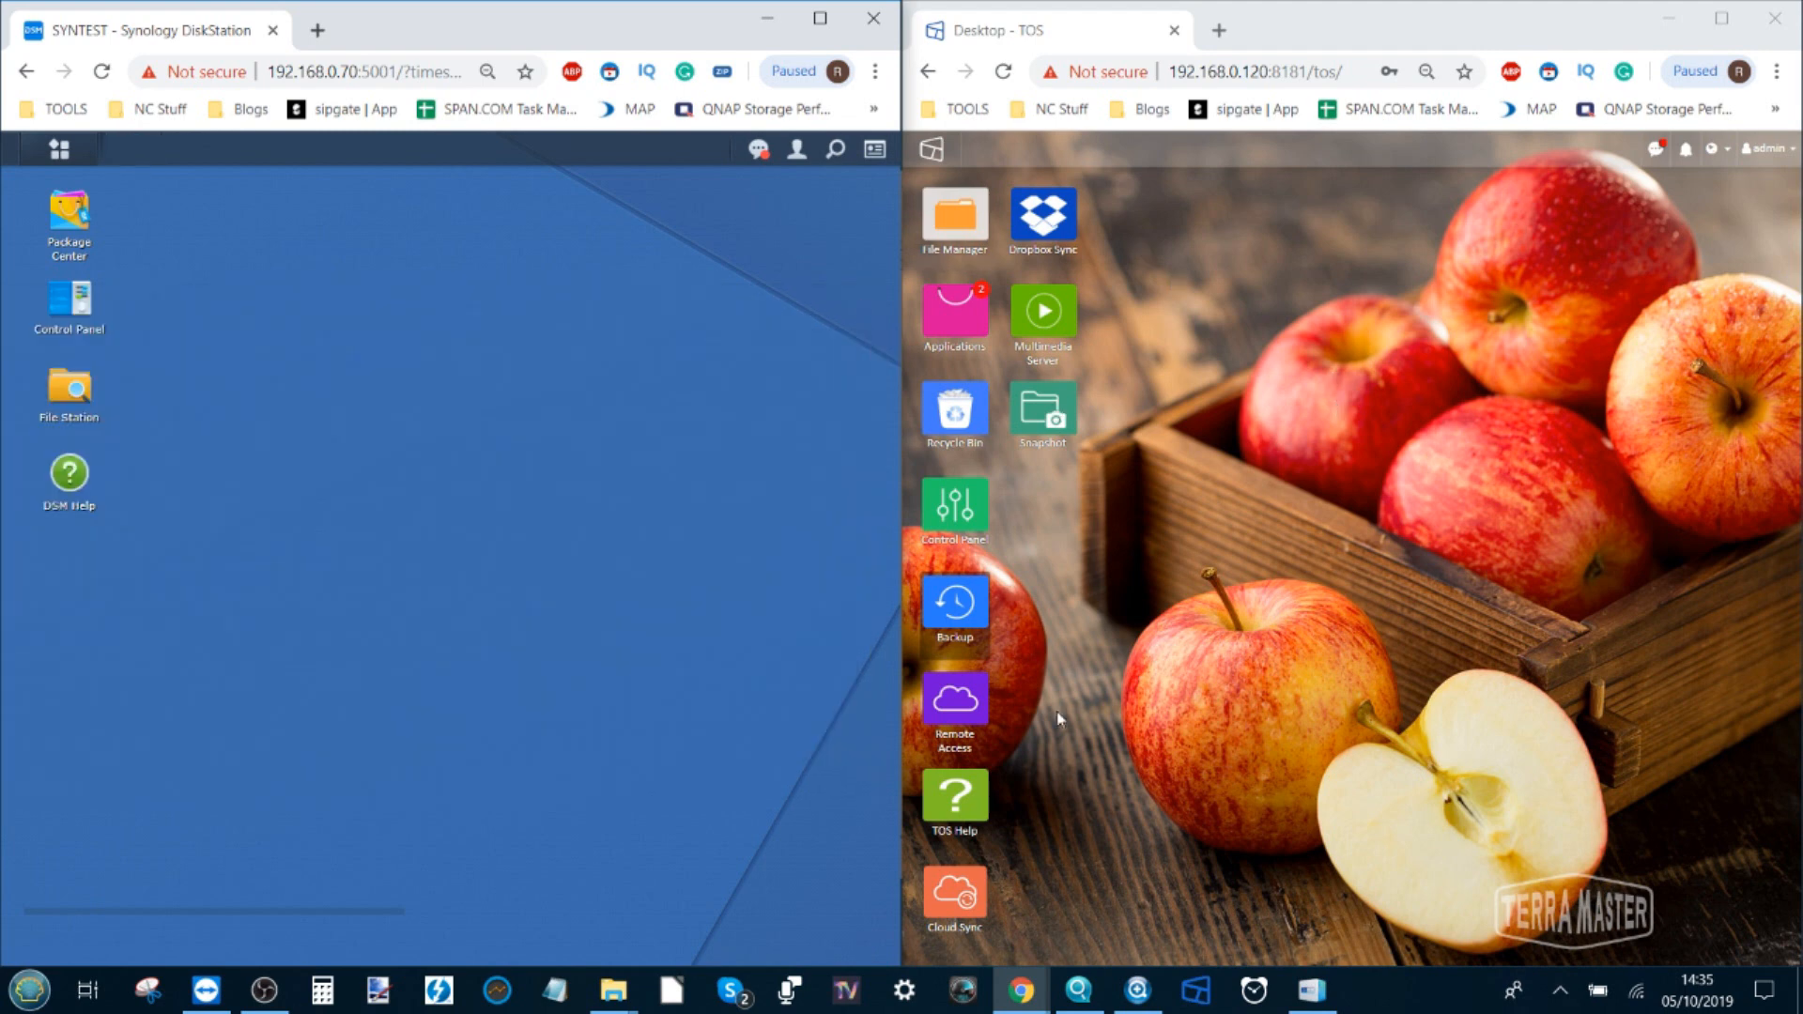
# Open TOS Backup's Rsync Backup page and begin creating a new backup task
pyautogui.click(951, 631)
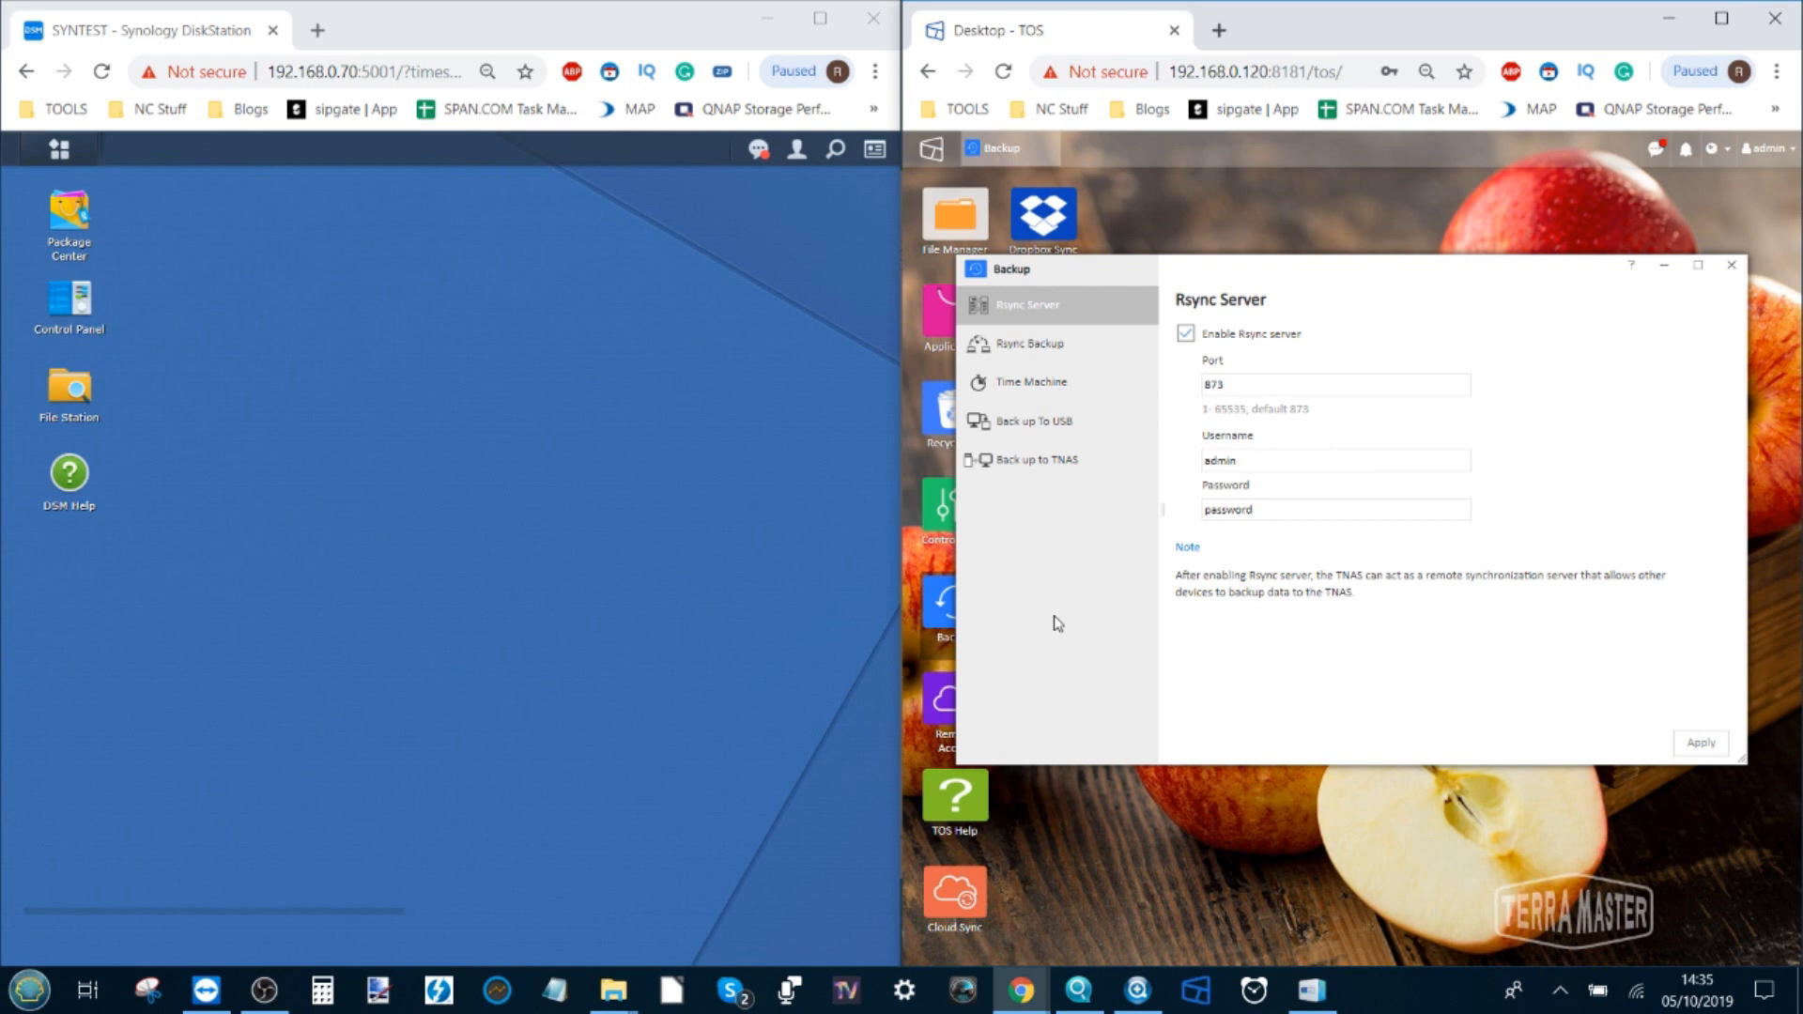
pyautogui.click(1029, 346)
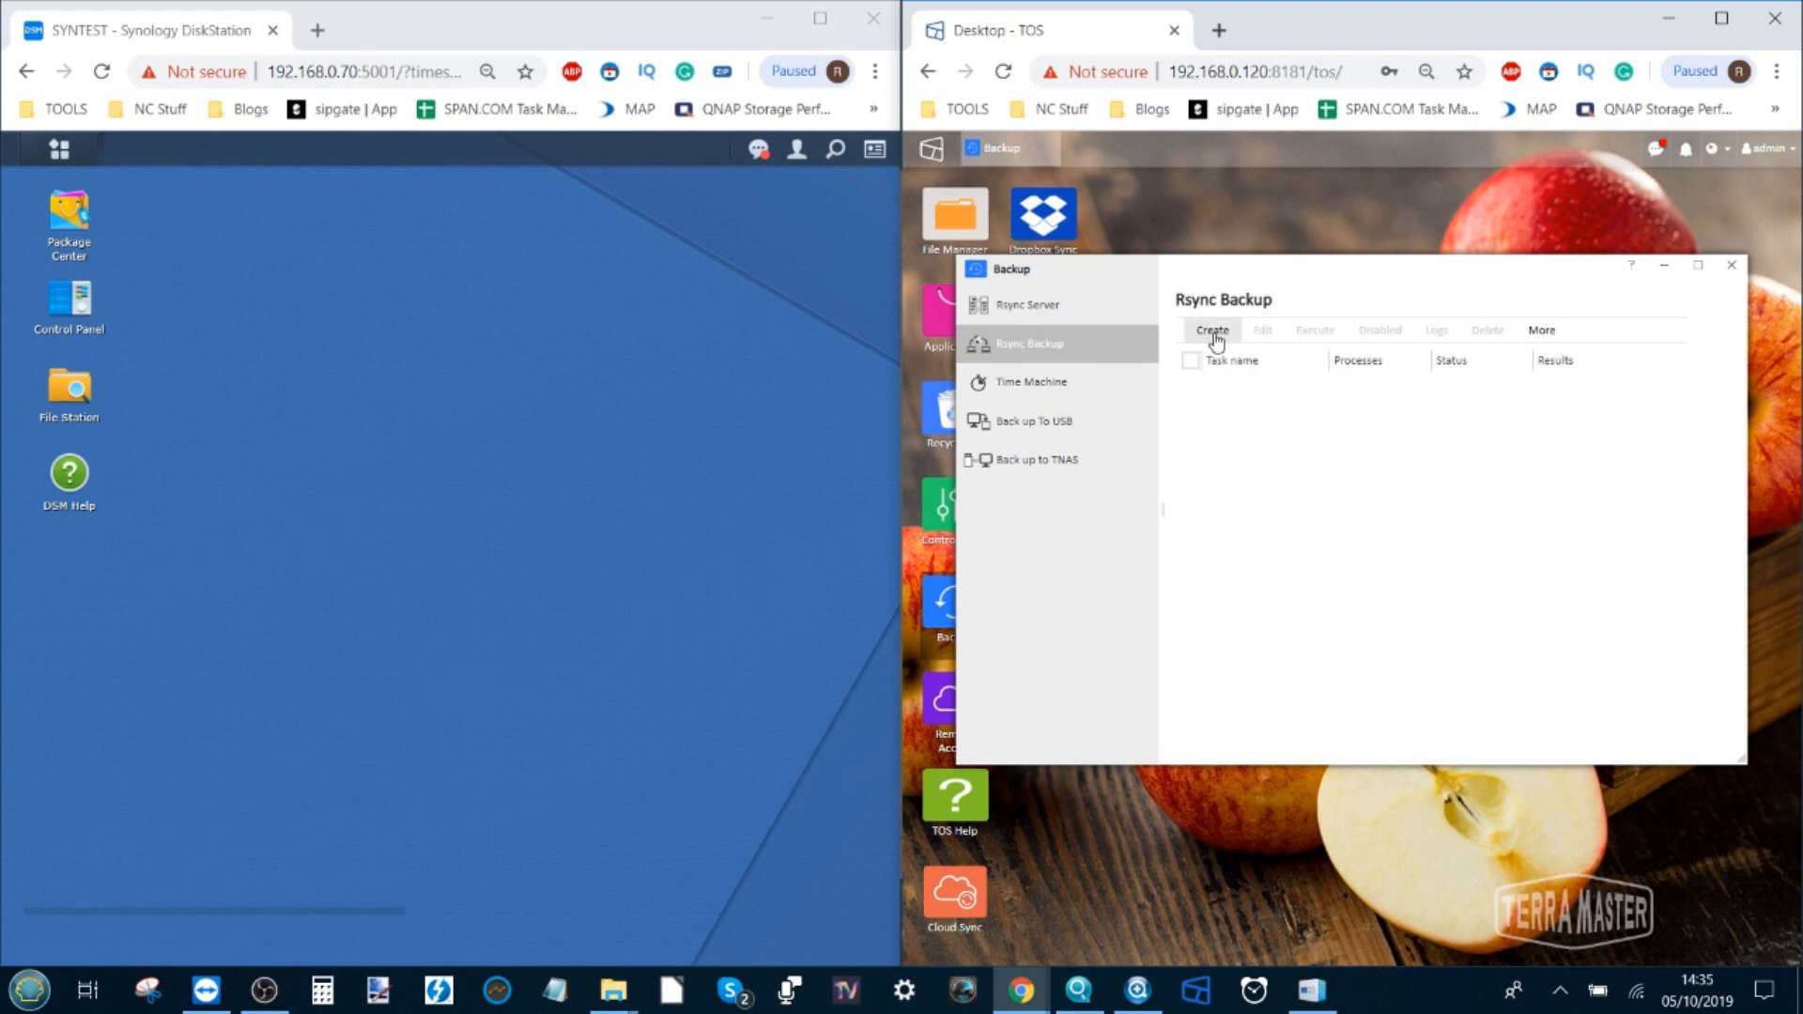
pyautogui.click(1213, 333)
# Name the task TERRASYN and paste the Synology address 192.168.0.70 as the rsync server
pyautogui.click(1380, 404)
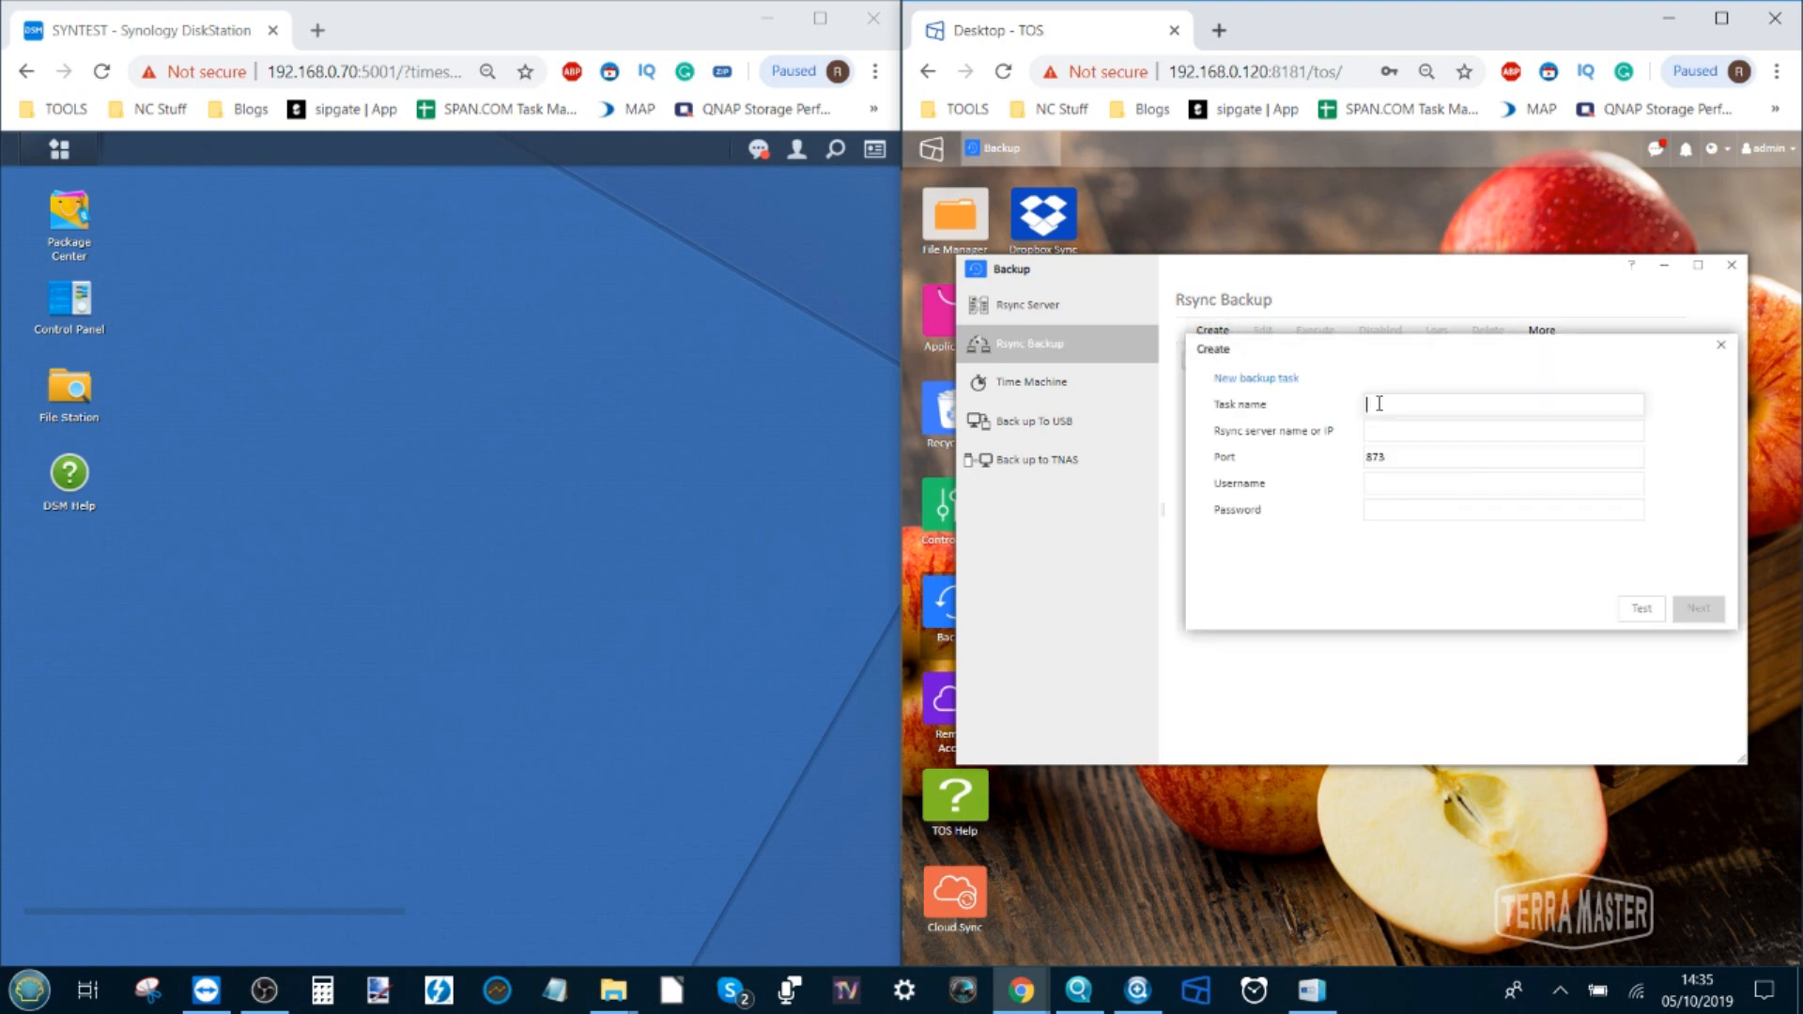
pyautogui.write('TERRASYN')
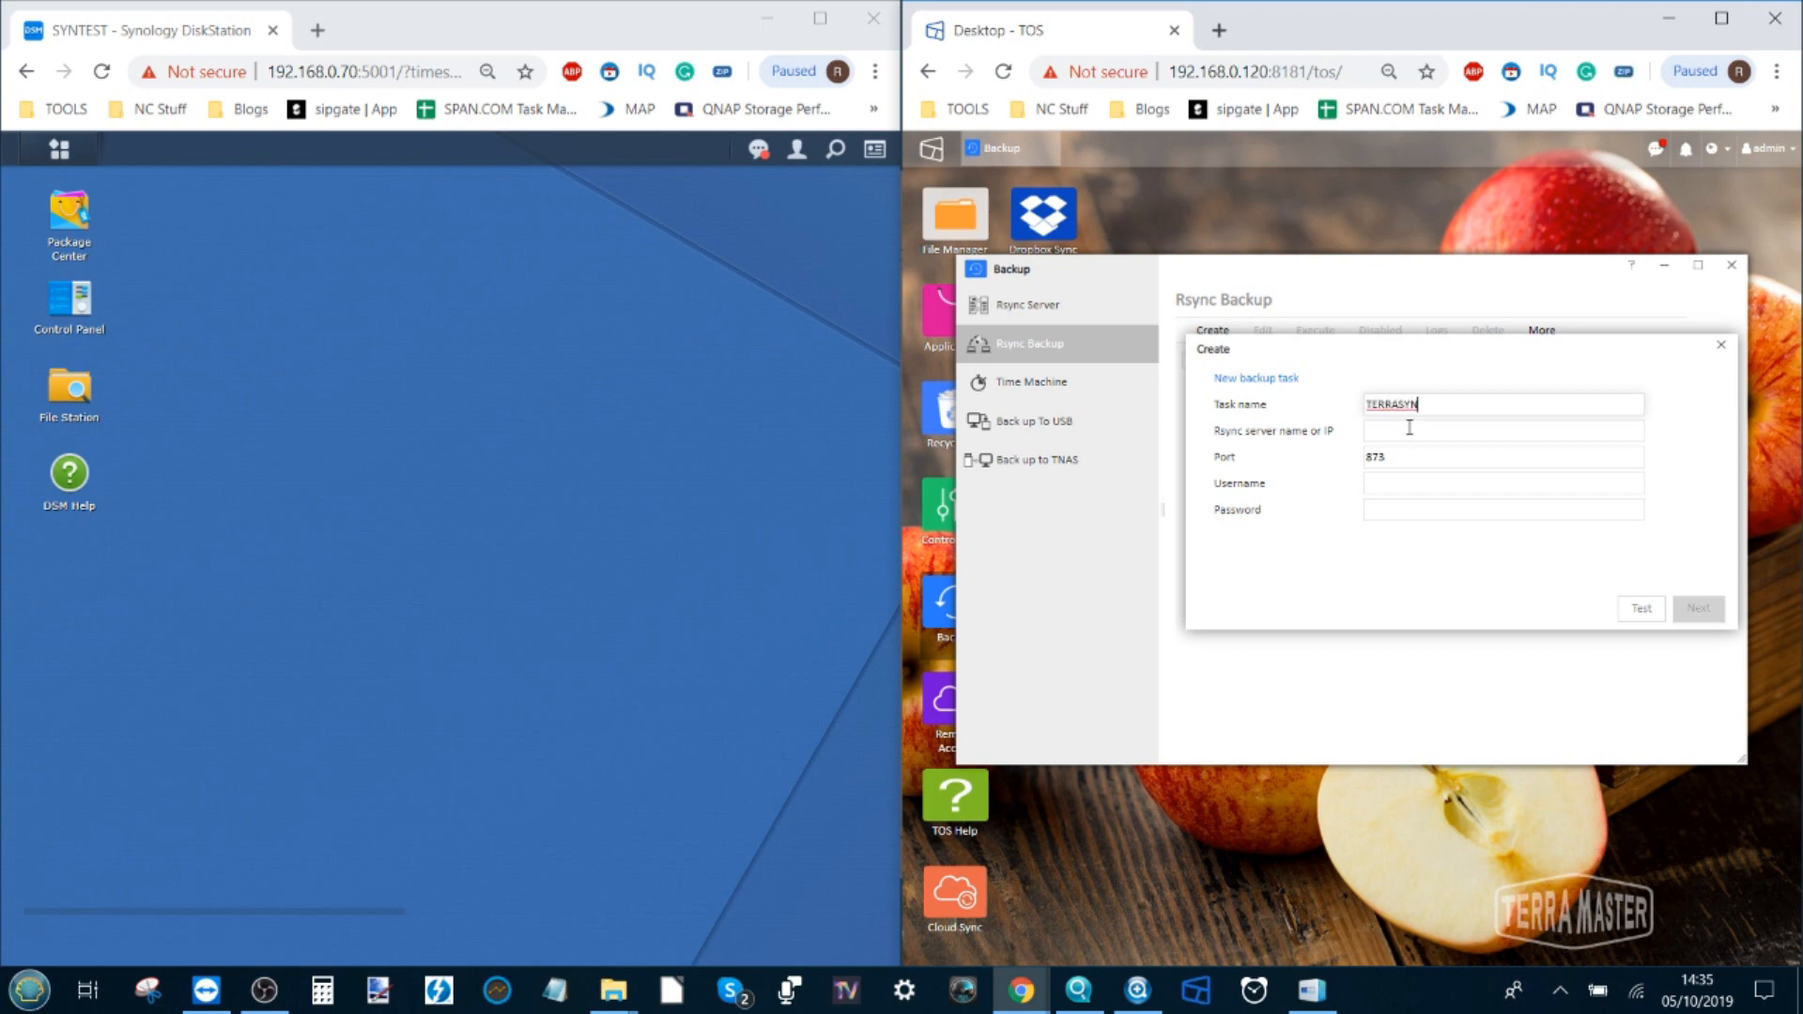
pyautogui.click(1409, 428)
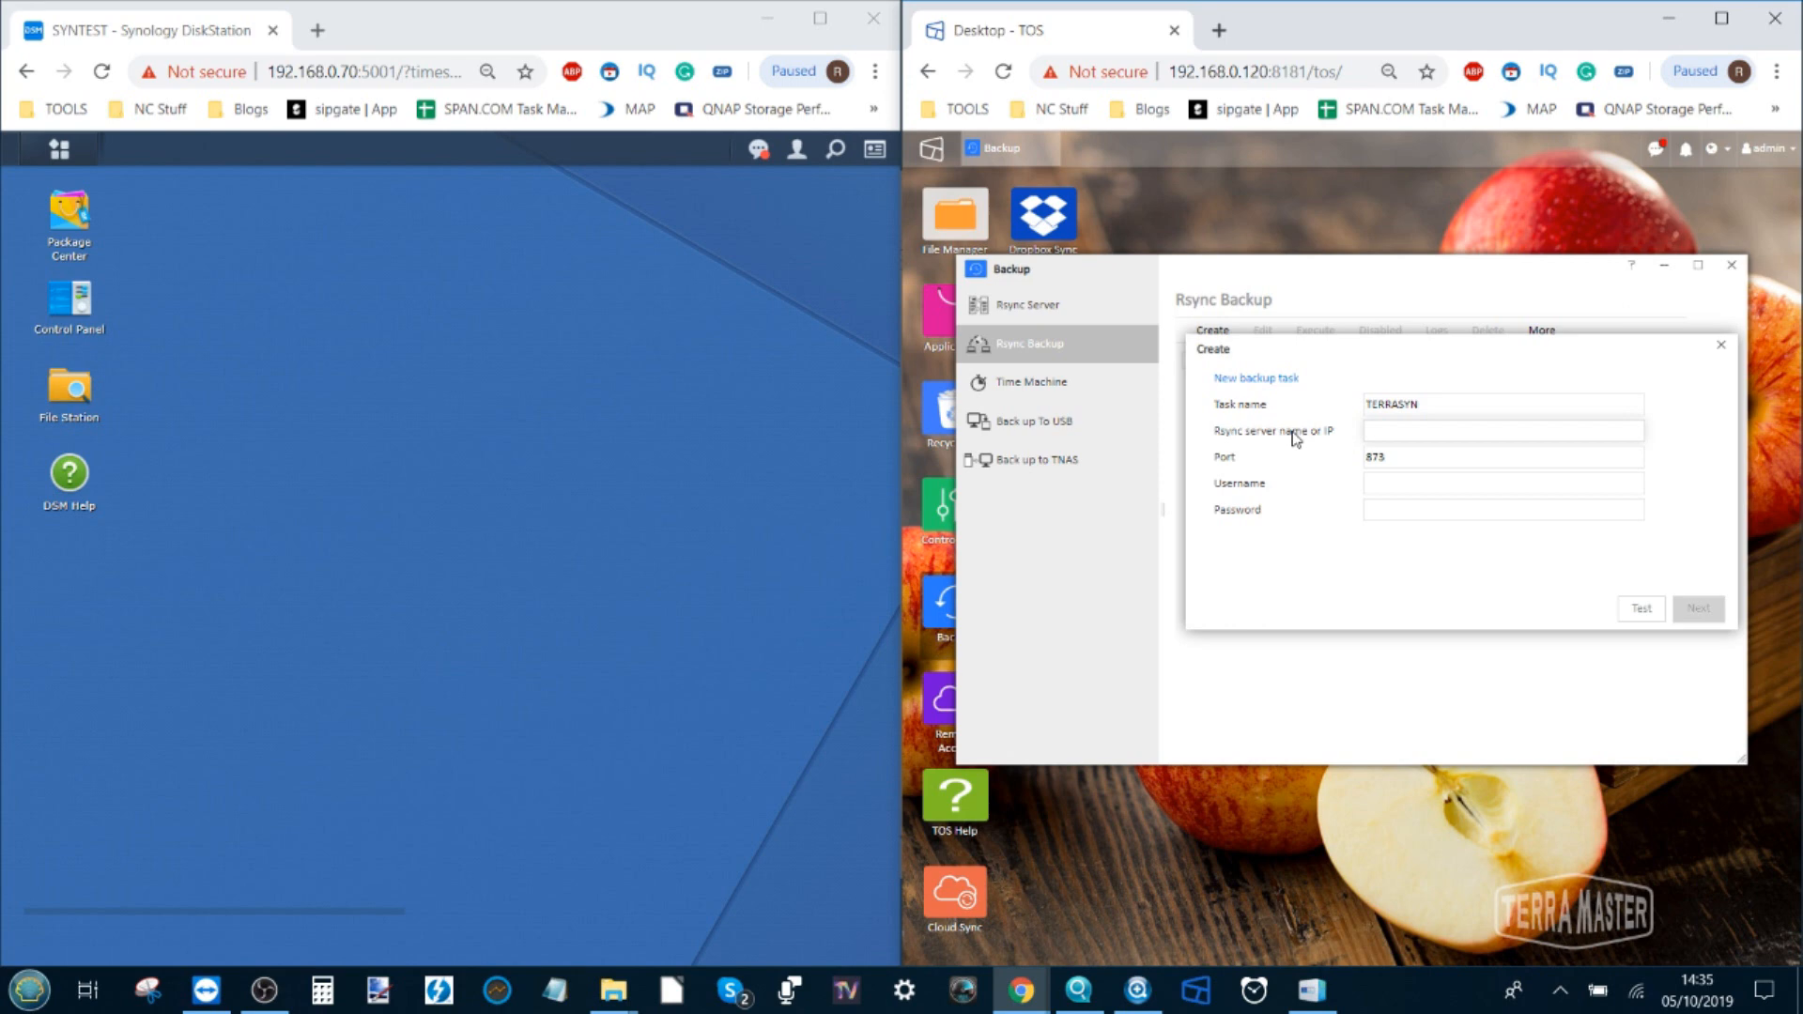
pyautogui.click(333, 71)
pyautogui.doubleClick(332, 72)
pyautogui.click(350, 71)
pyautogui.moveTo(324, 72); pyautogui.dragTo(411, 72)
pyautogui.hotkey('ctrl', 'c')
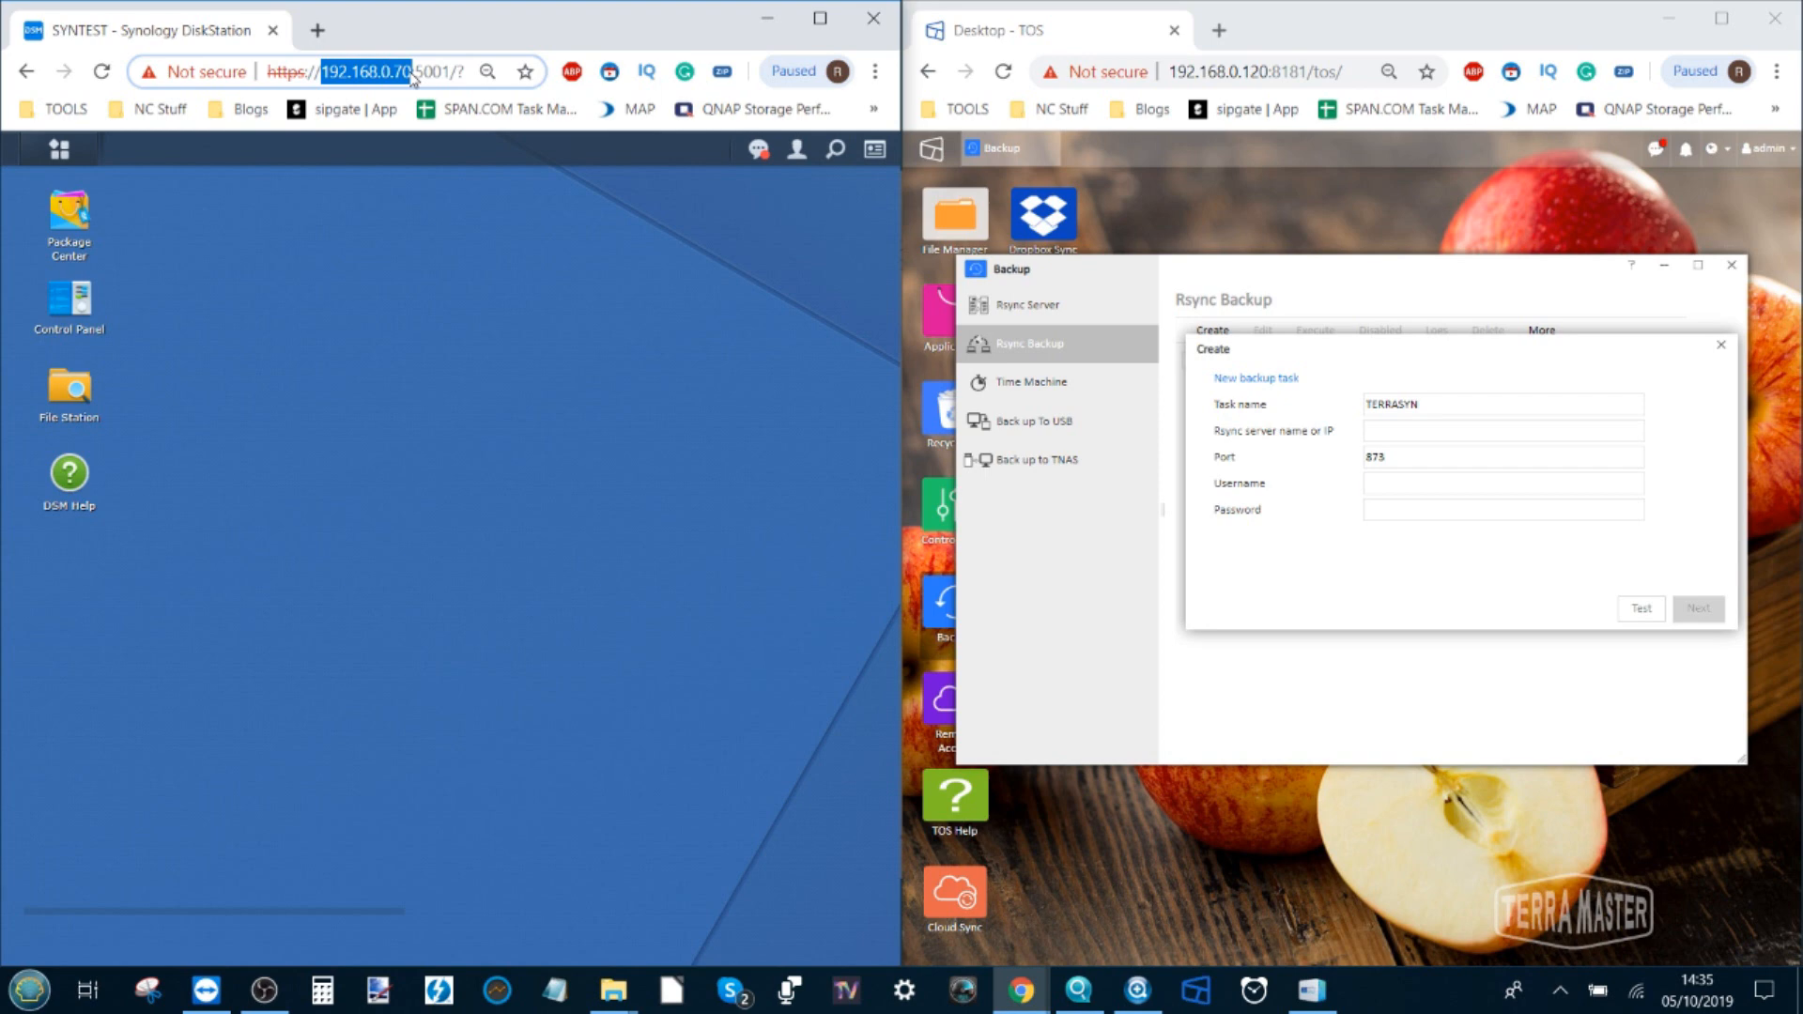
pyautogui.click(1443, 433)
pyautogui.hotkey('ctrl', 'v')
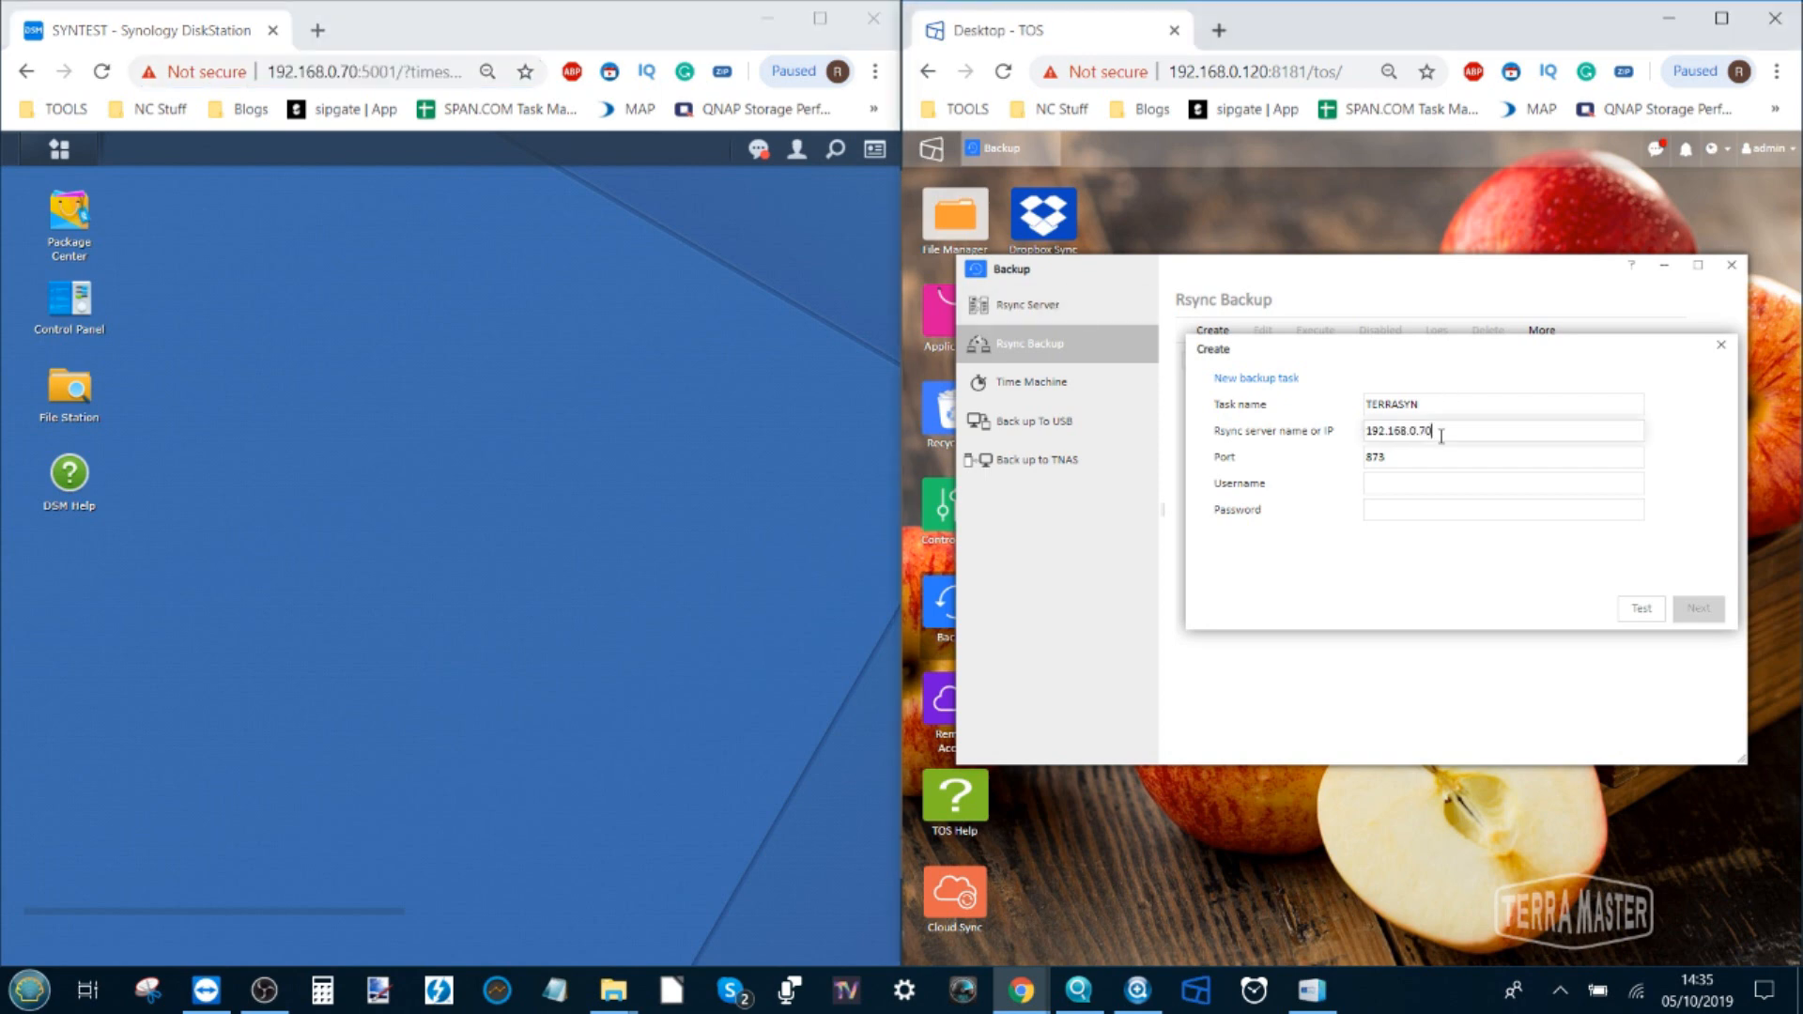
# Enter username admin and the password, test the connection, and continue to the destination step
pyautogui.click(1401, 480)
pyautogui.write('ADMIN')
pyautogui.press('Tab')
pyautogui.moveTo(1409, 480); pyautogui.dragTo(1338, 484)
pyautogui.write('admin')
pyautogui.press('Tab')
pyautogui.write('****')
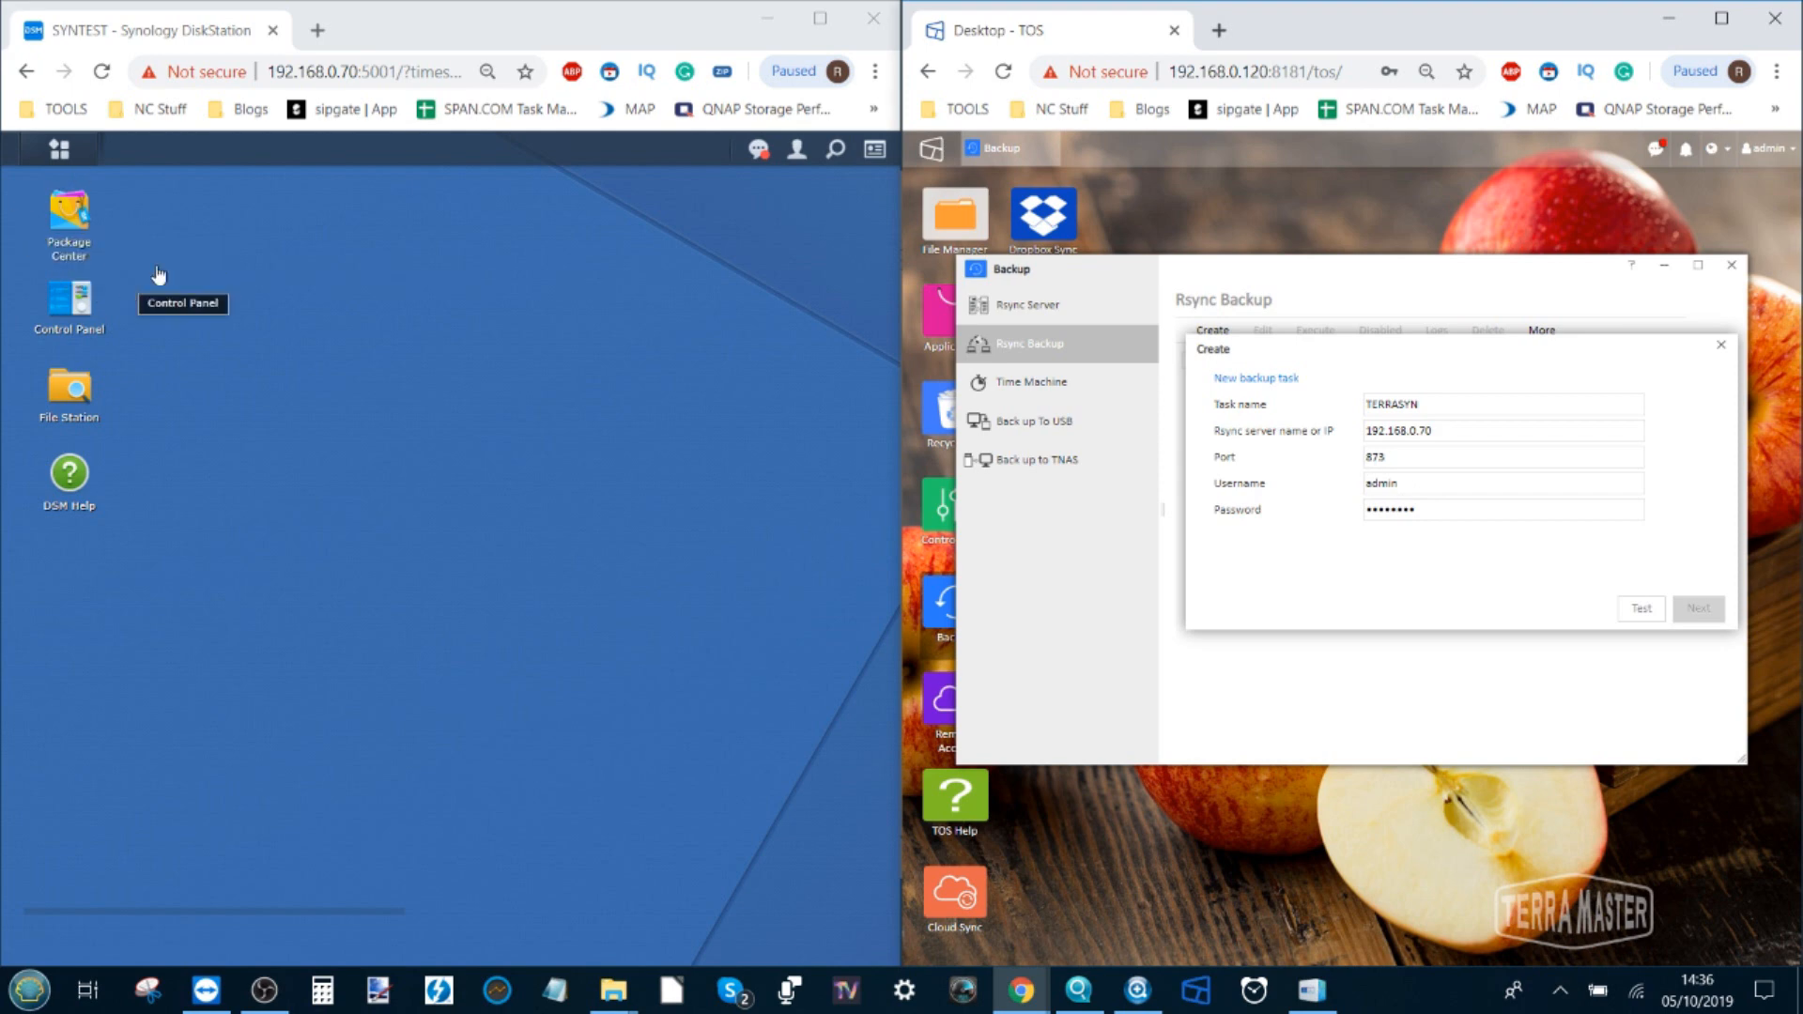
pyautogui.click(1639, 611)
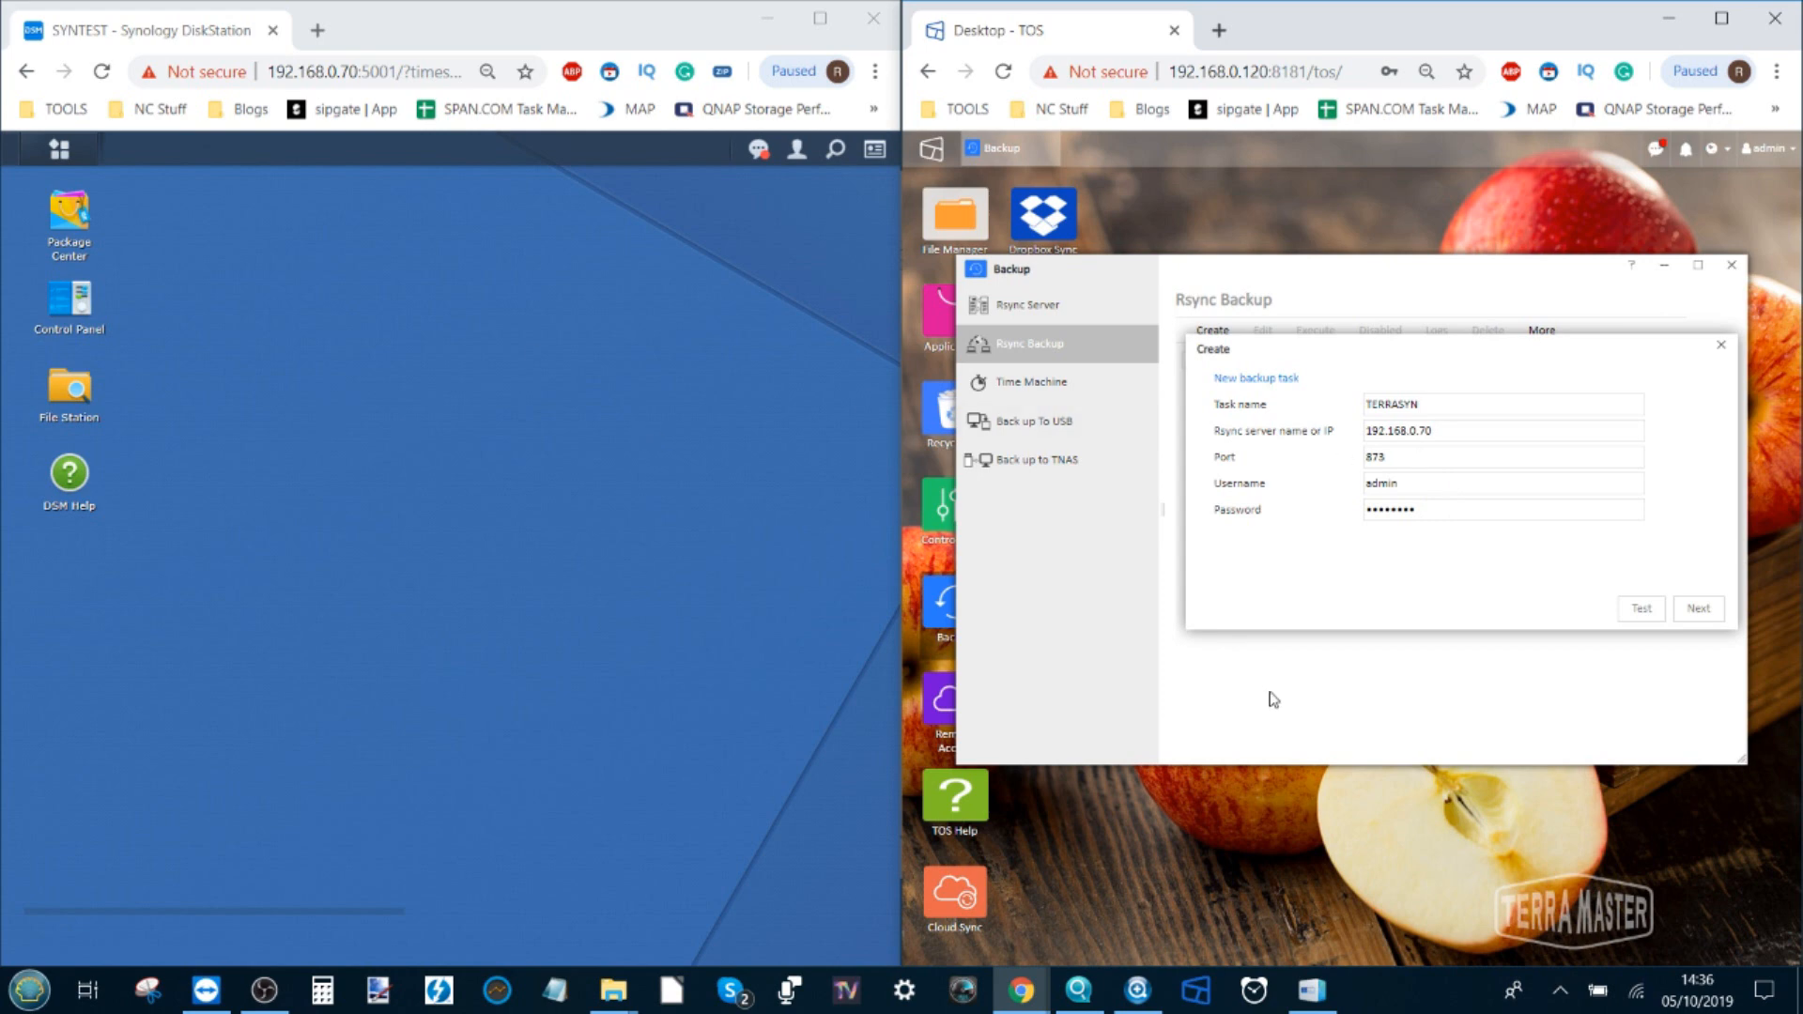
pyautogui.click(1646, 616)
pyautogui.click(1700, 612)
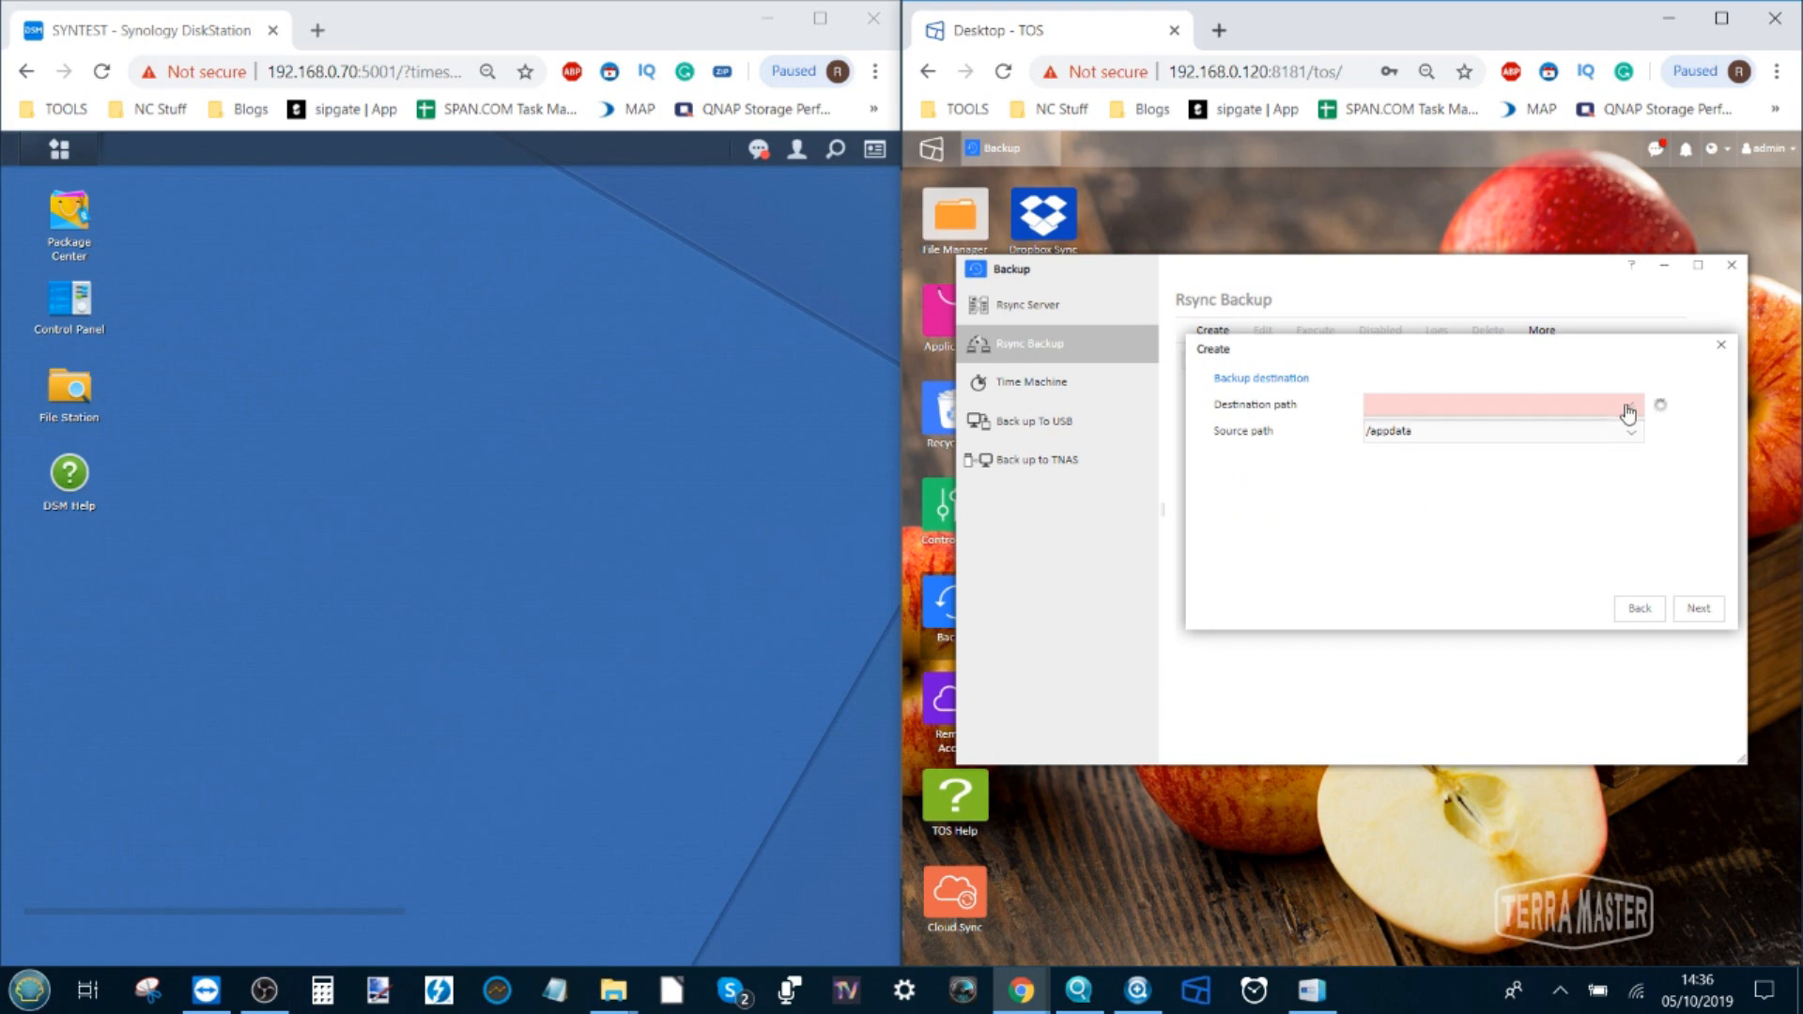
# Set Multimedia as the destination share and keep /appdata as the source folder
pyautogui.click(1587, 406)
pyautogui.scroll(-3, 1477, 458)
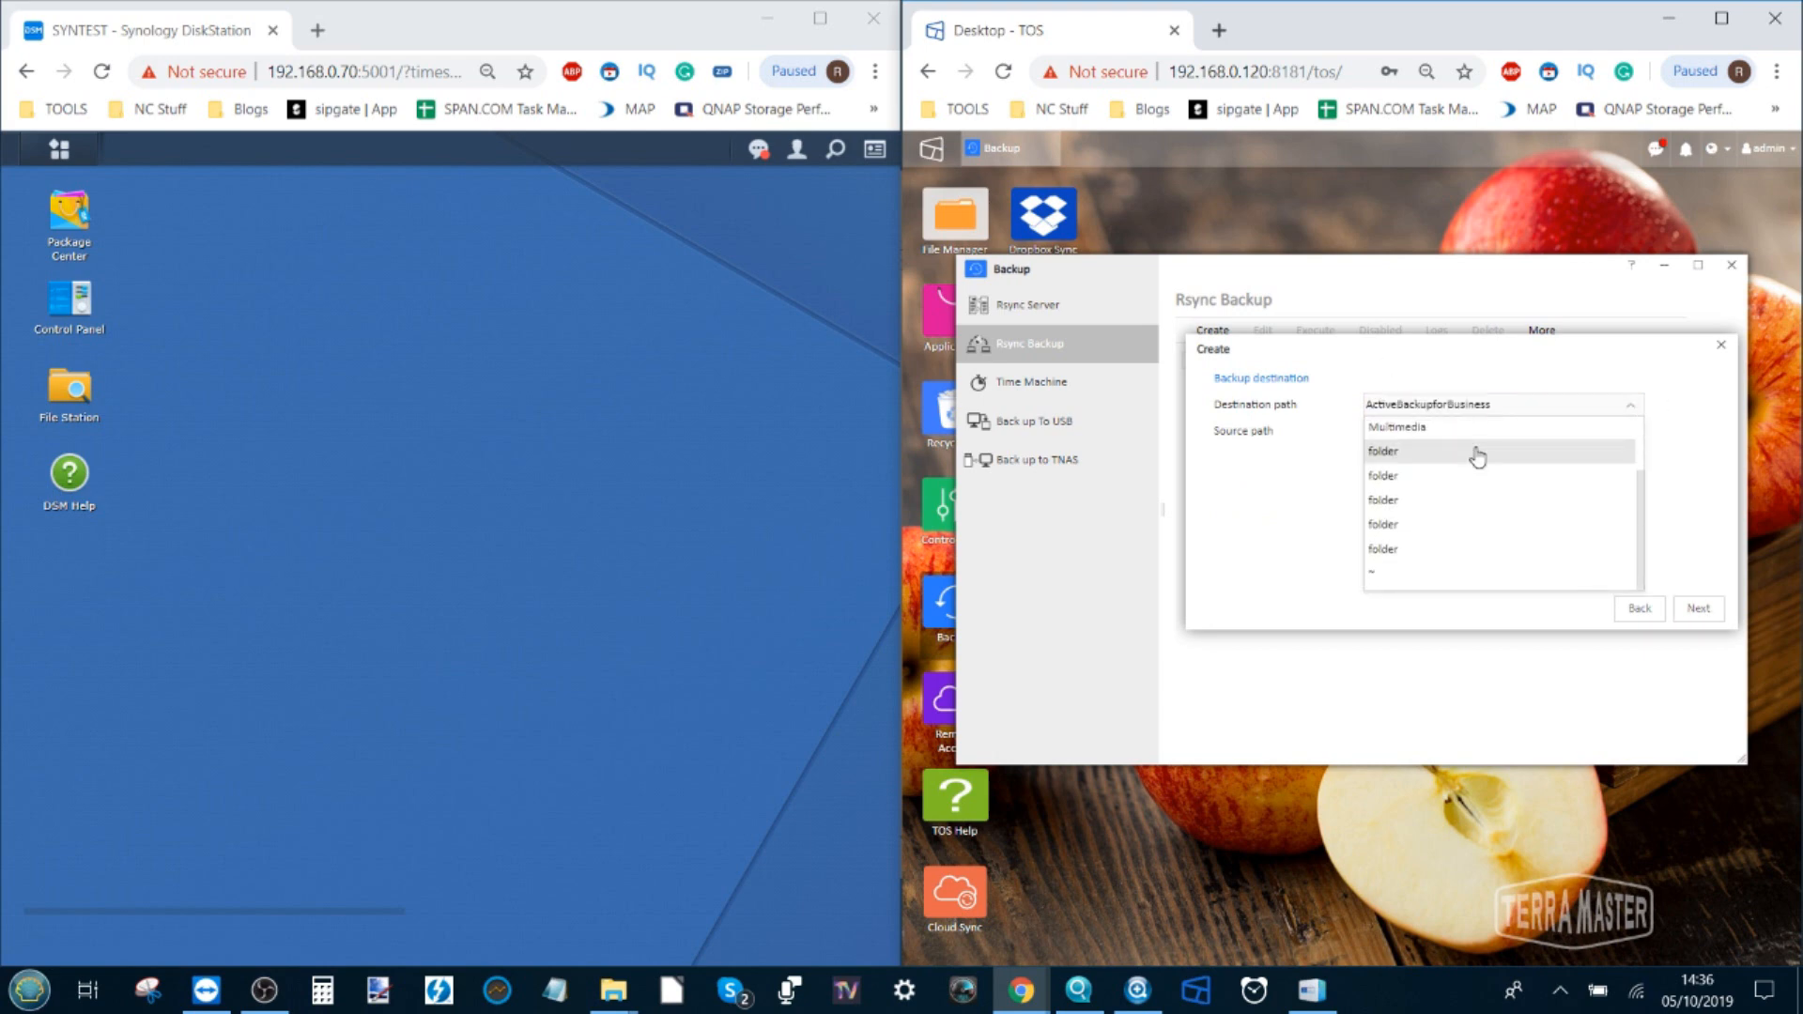
pyautogui.scroll(2, 1478, 458)
pyautogui.scroll(-1, 1409, 502)
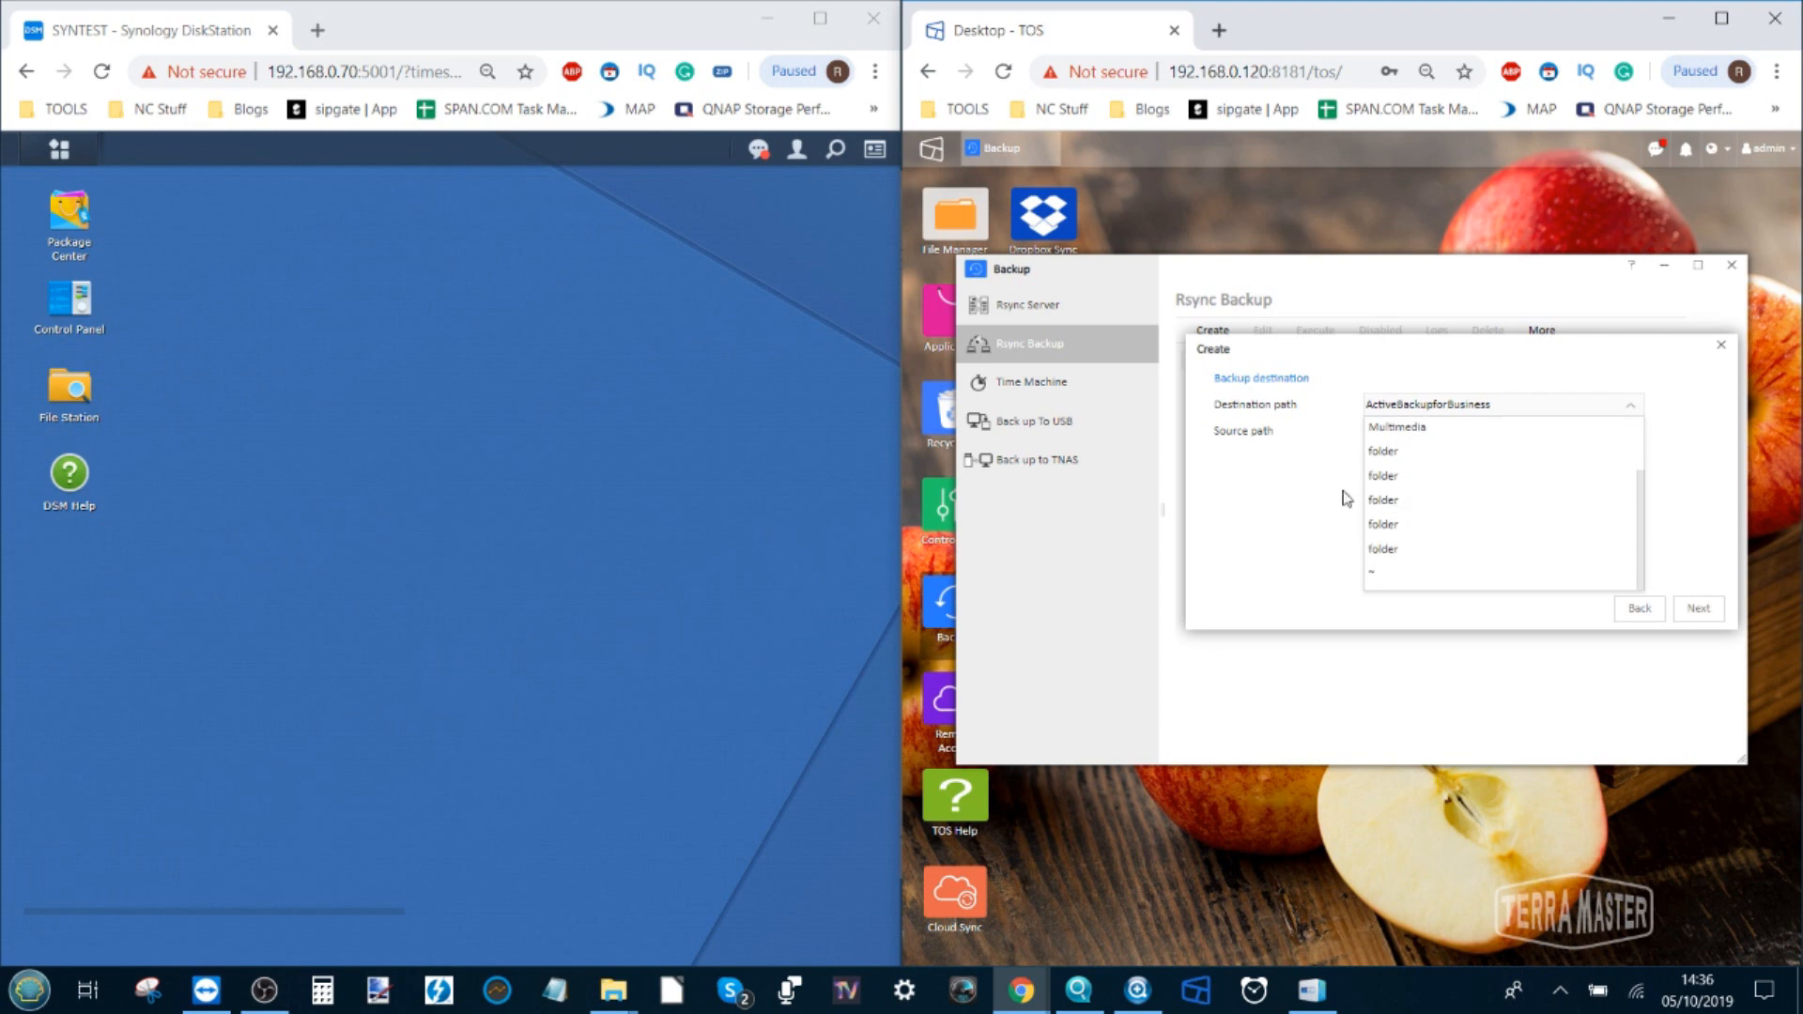
pyautogui.scroll(1, 1428, 523)
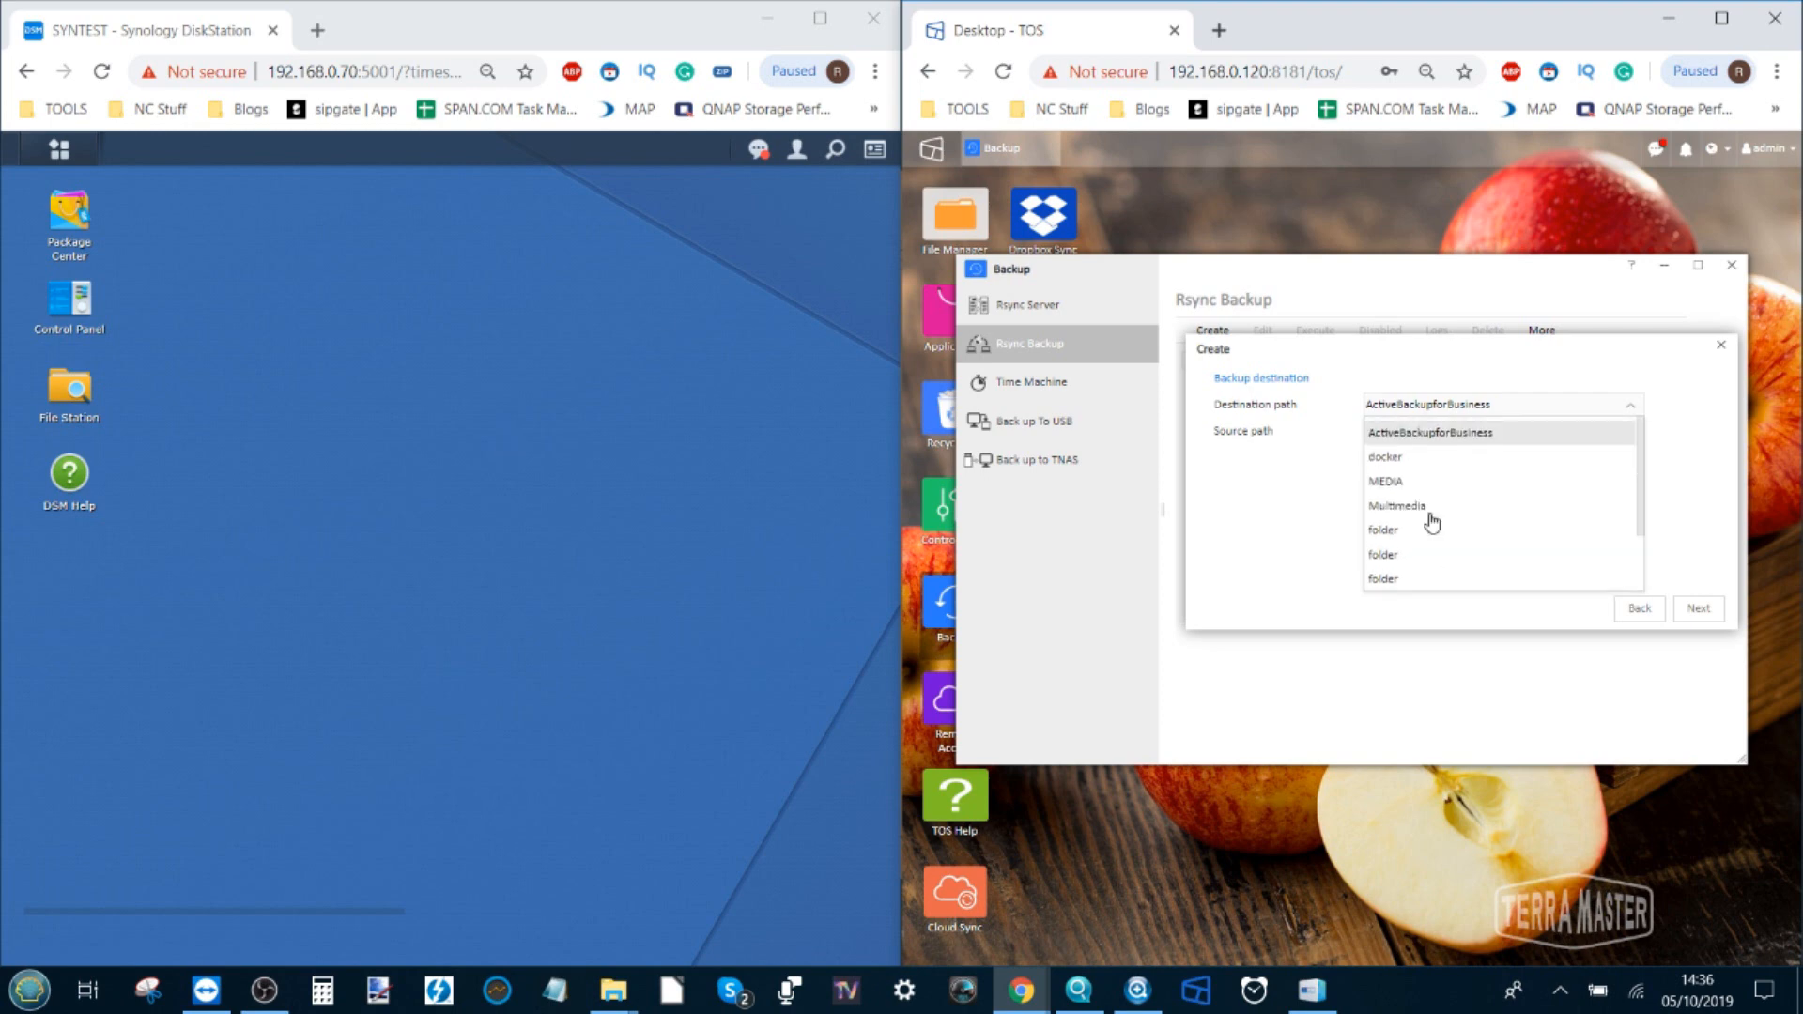
pyautogui.click(1420, 509)
pyautogui.click(1435, 434)
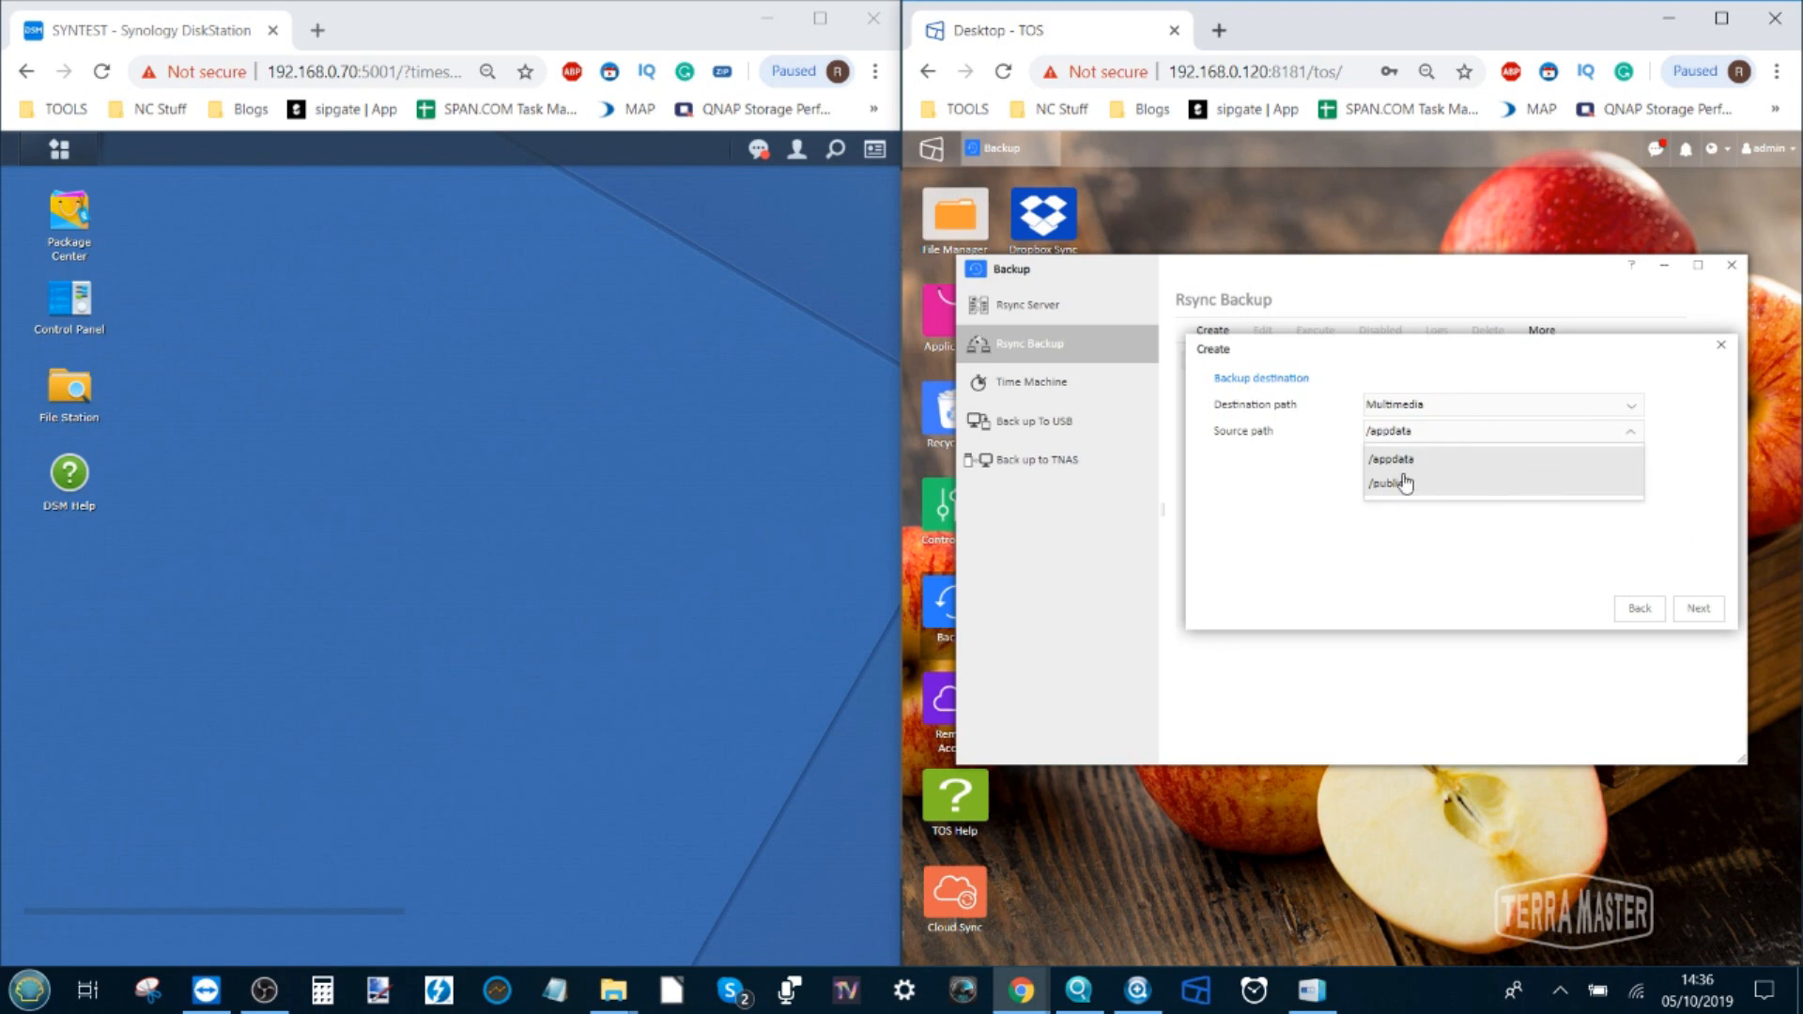
pyautogui.click(1436, 457)
pyautogui.click(1705, 615)
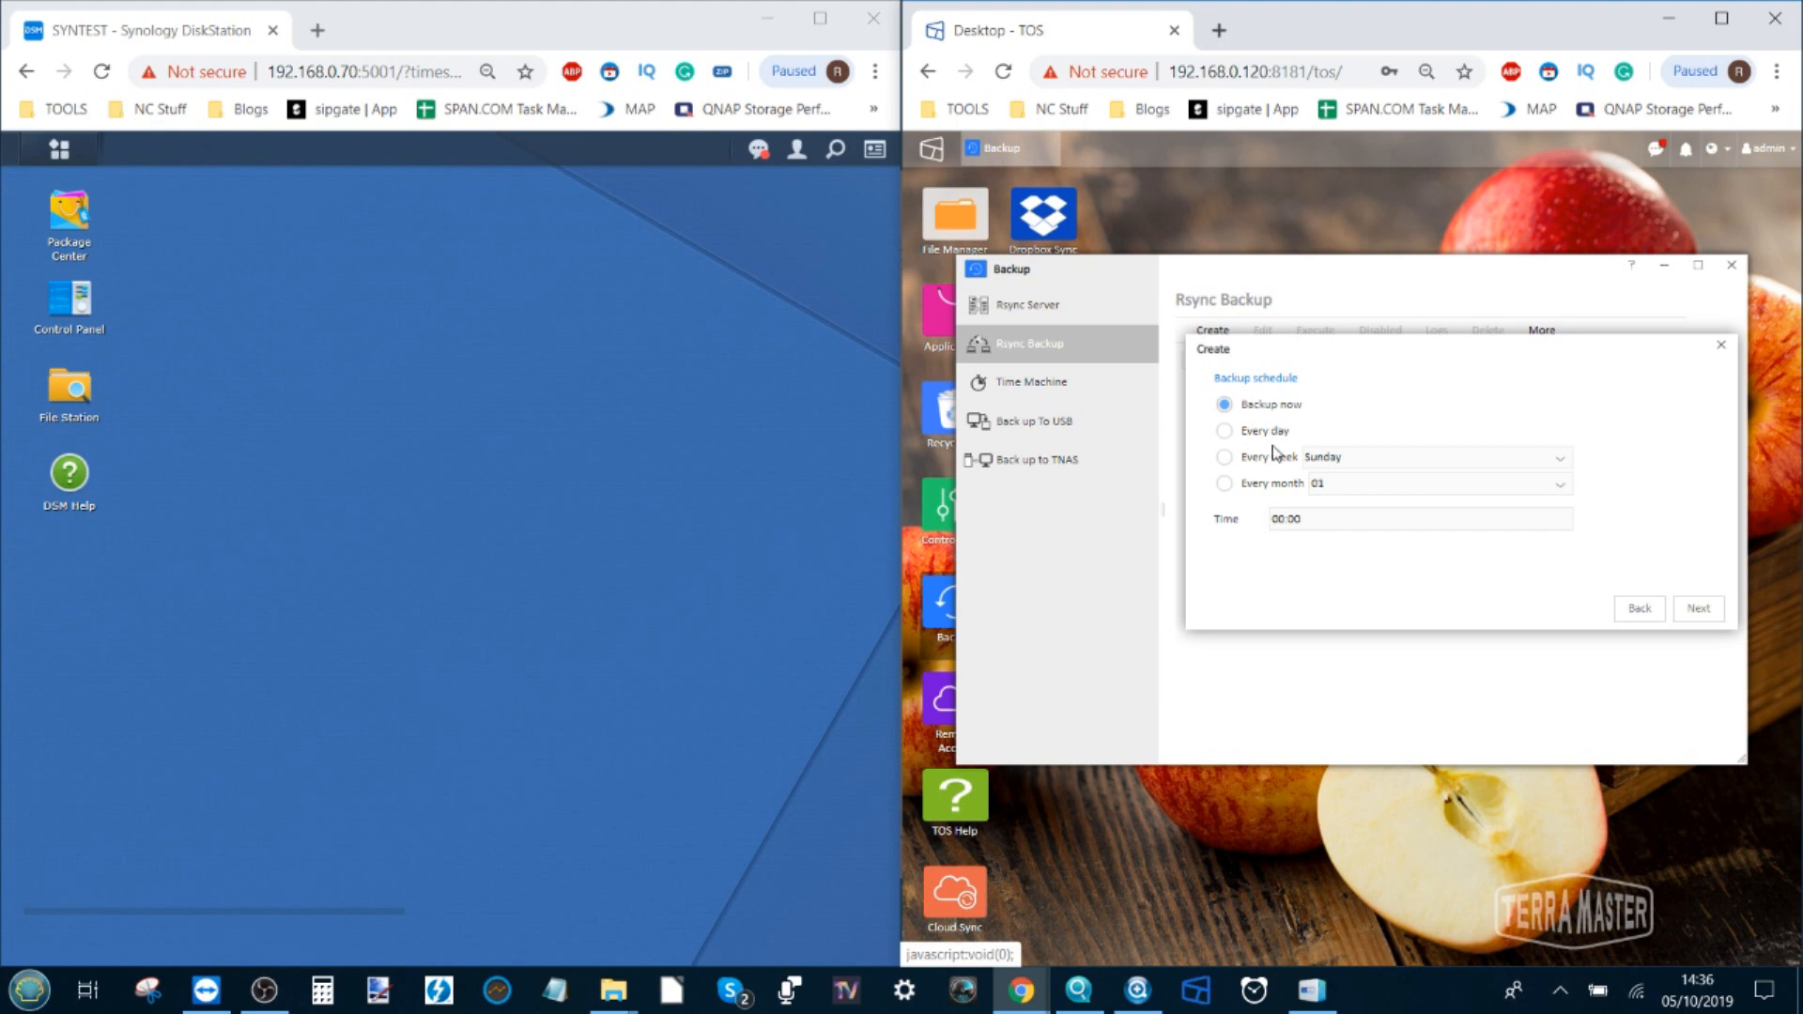
# Schedule the TERRASYN backup to run every day at 01:04 and finish the task
pyautogui.click(1245, 432)
pyautogui.click(1307, 521)
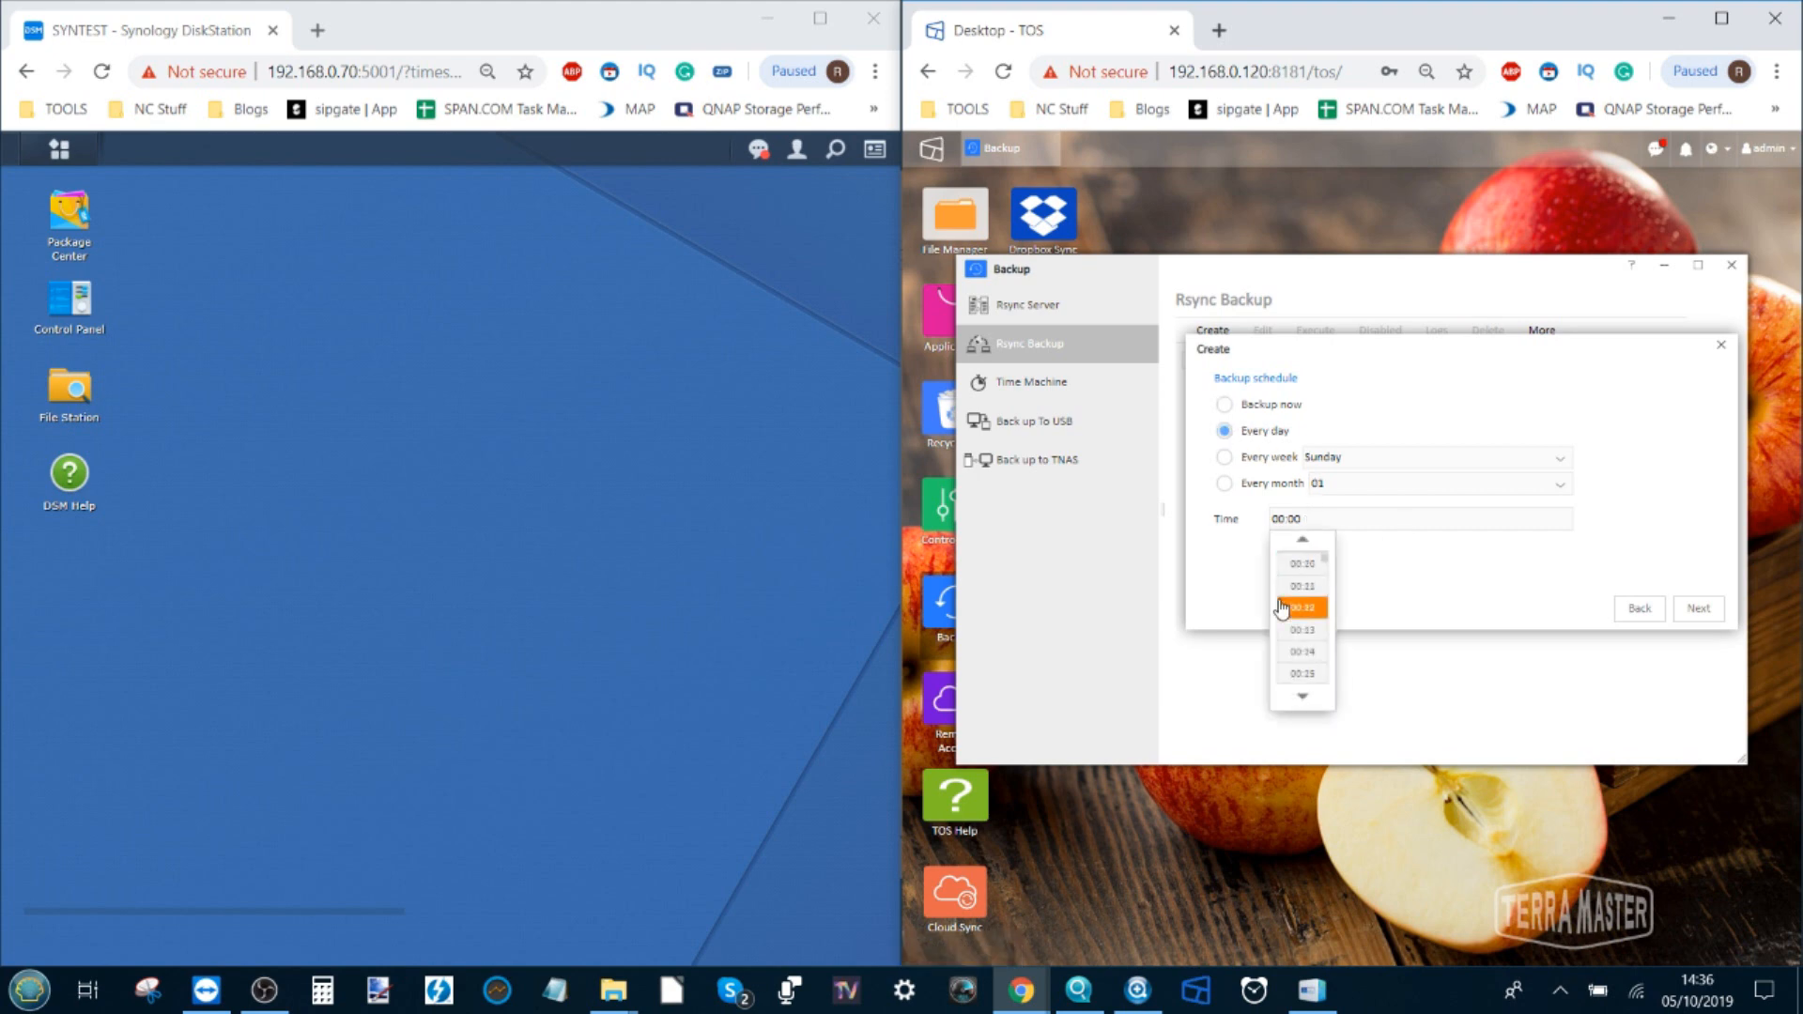
pyautogui.click(1282, 609)
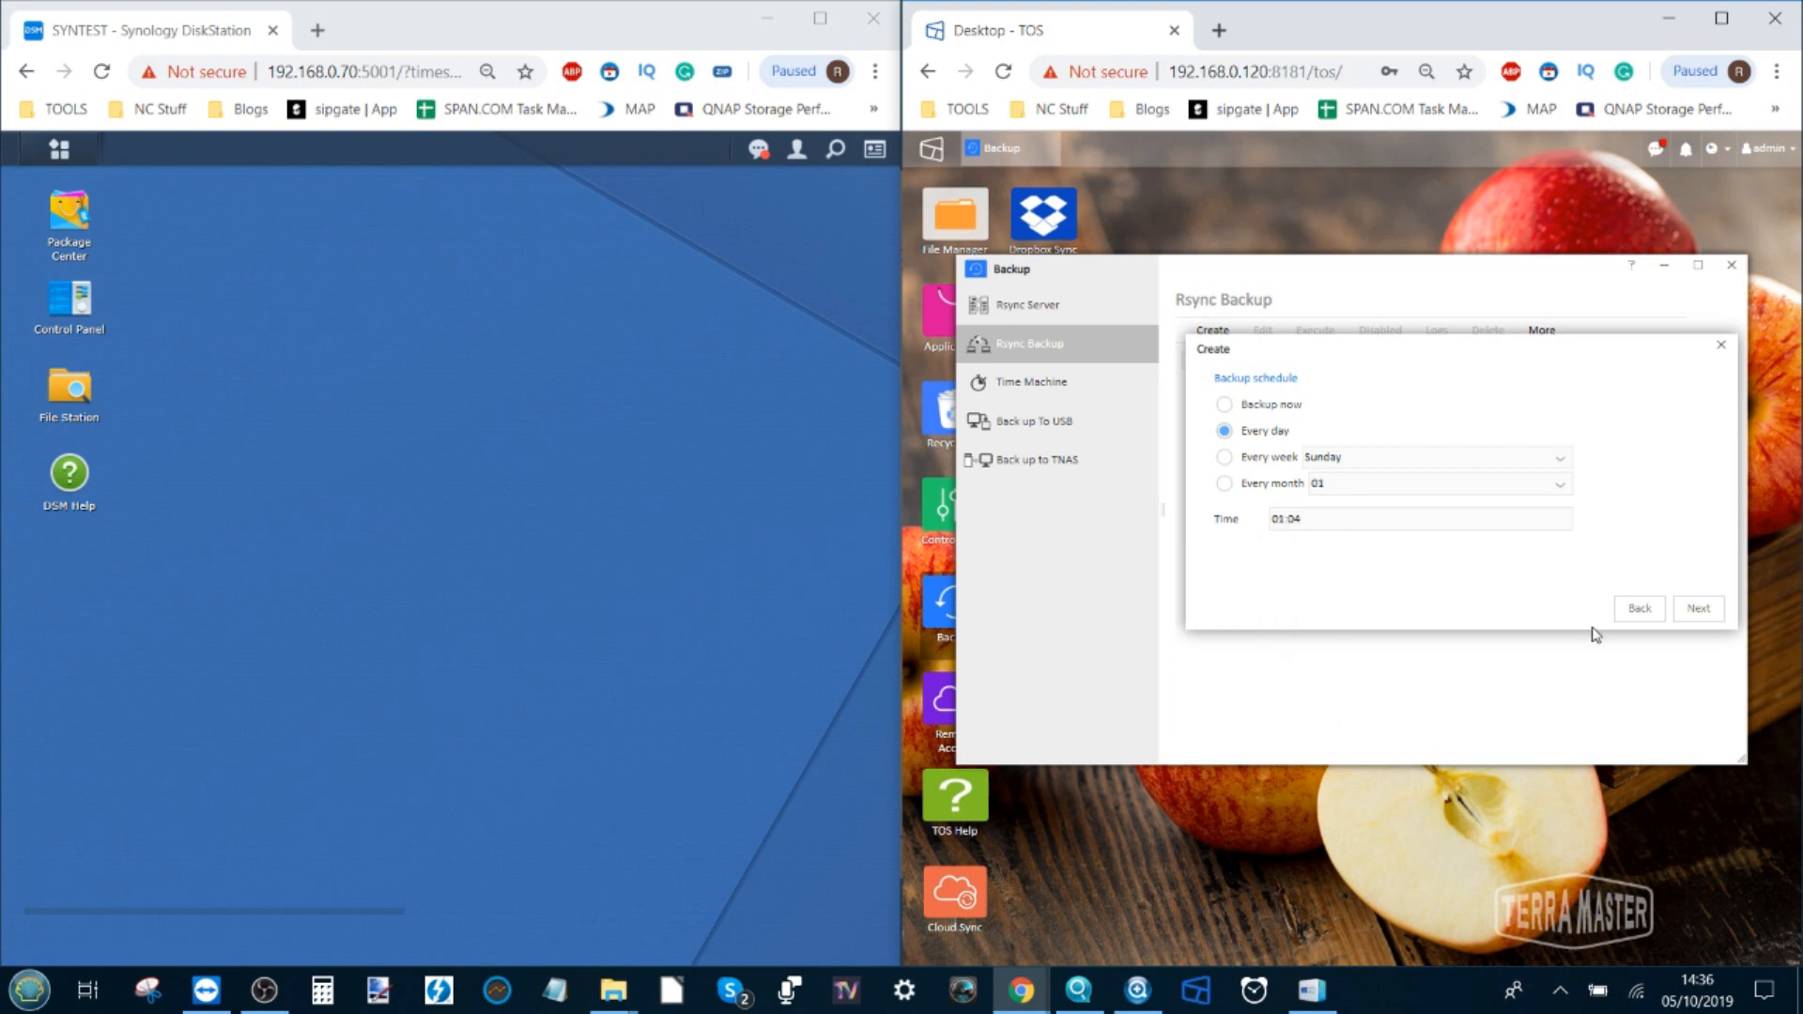
pyautogui.click(1692, 610)
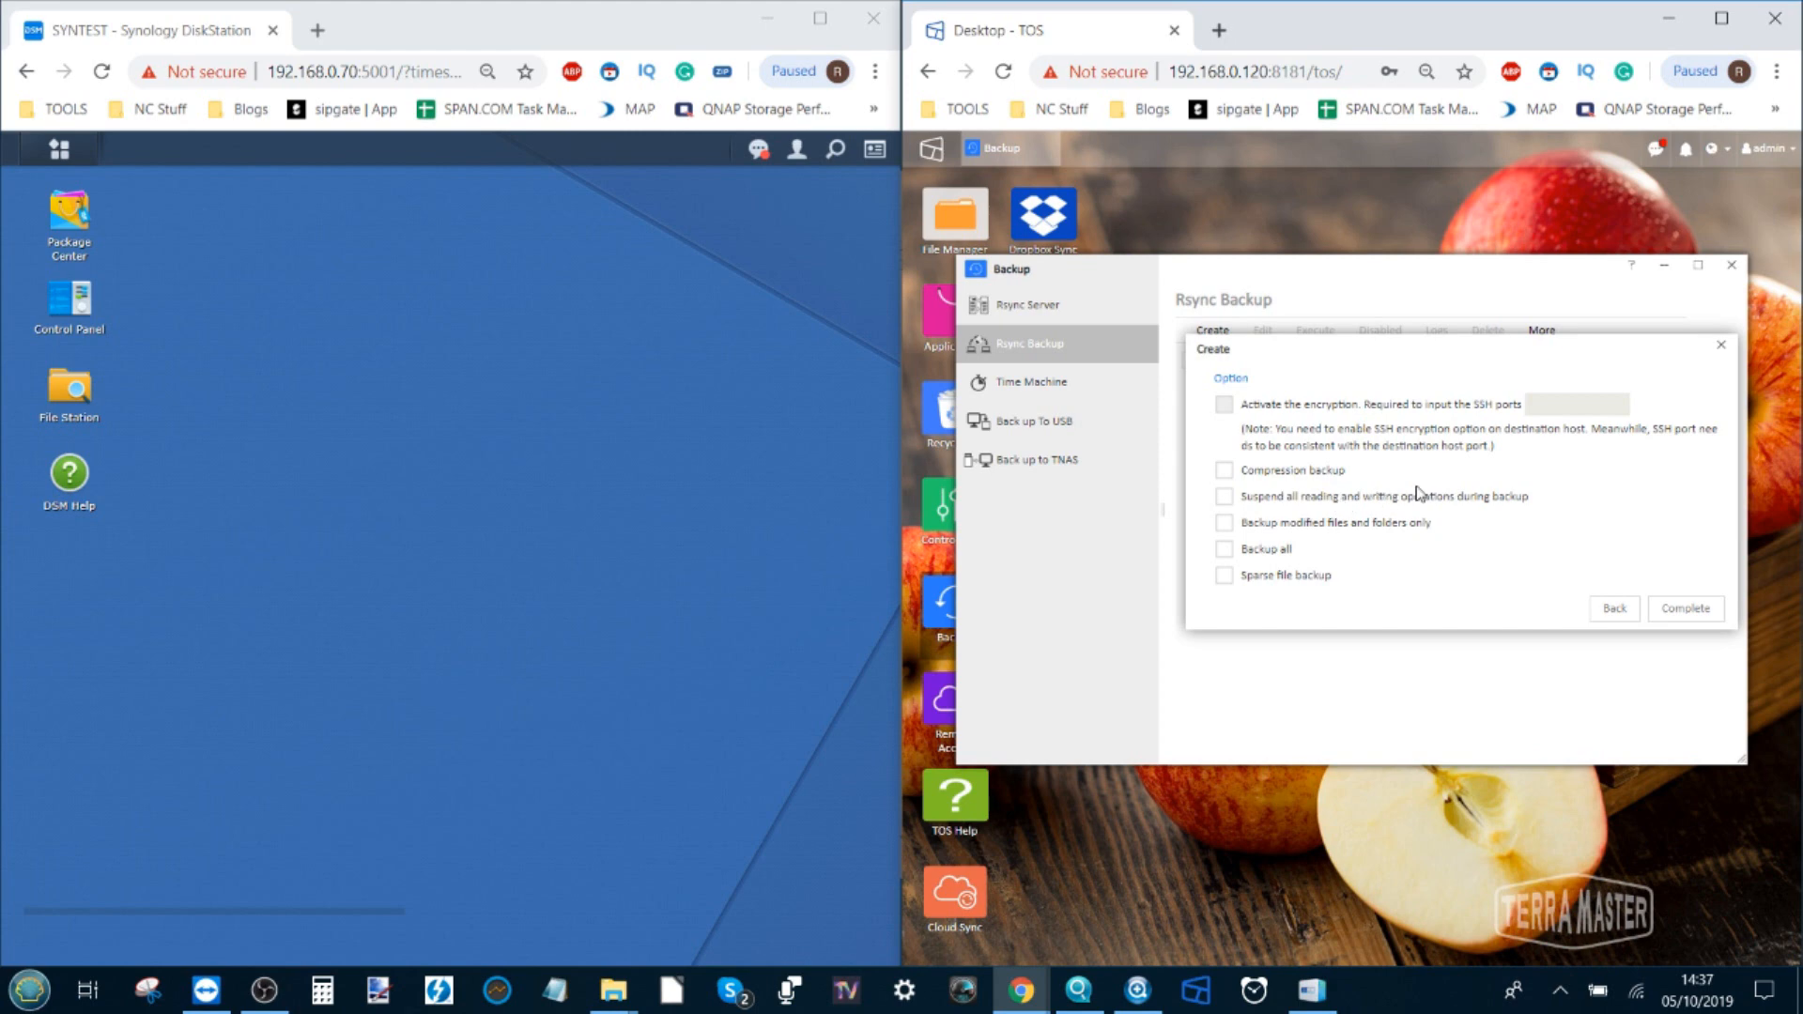
pyautogui.click(1686, 610)
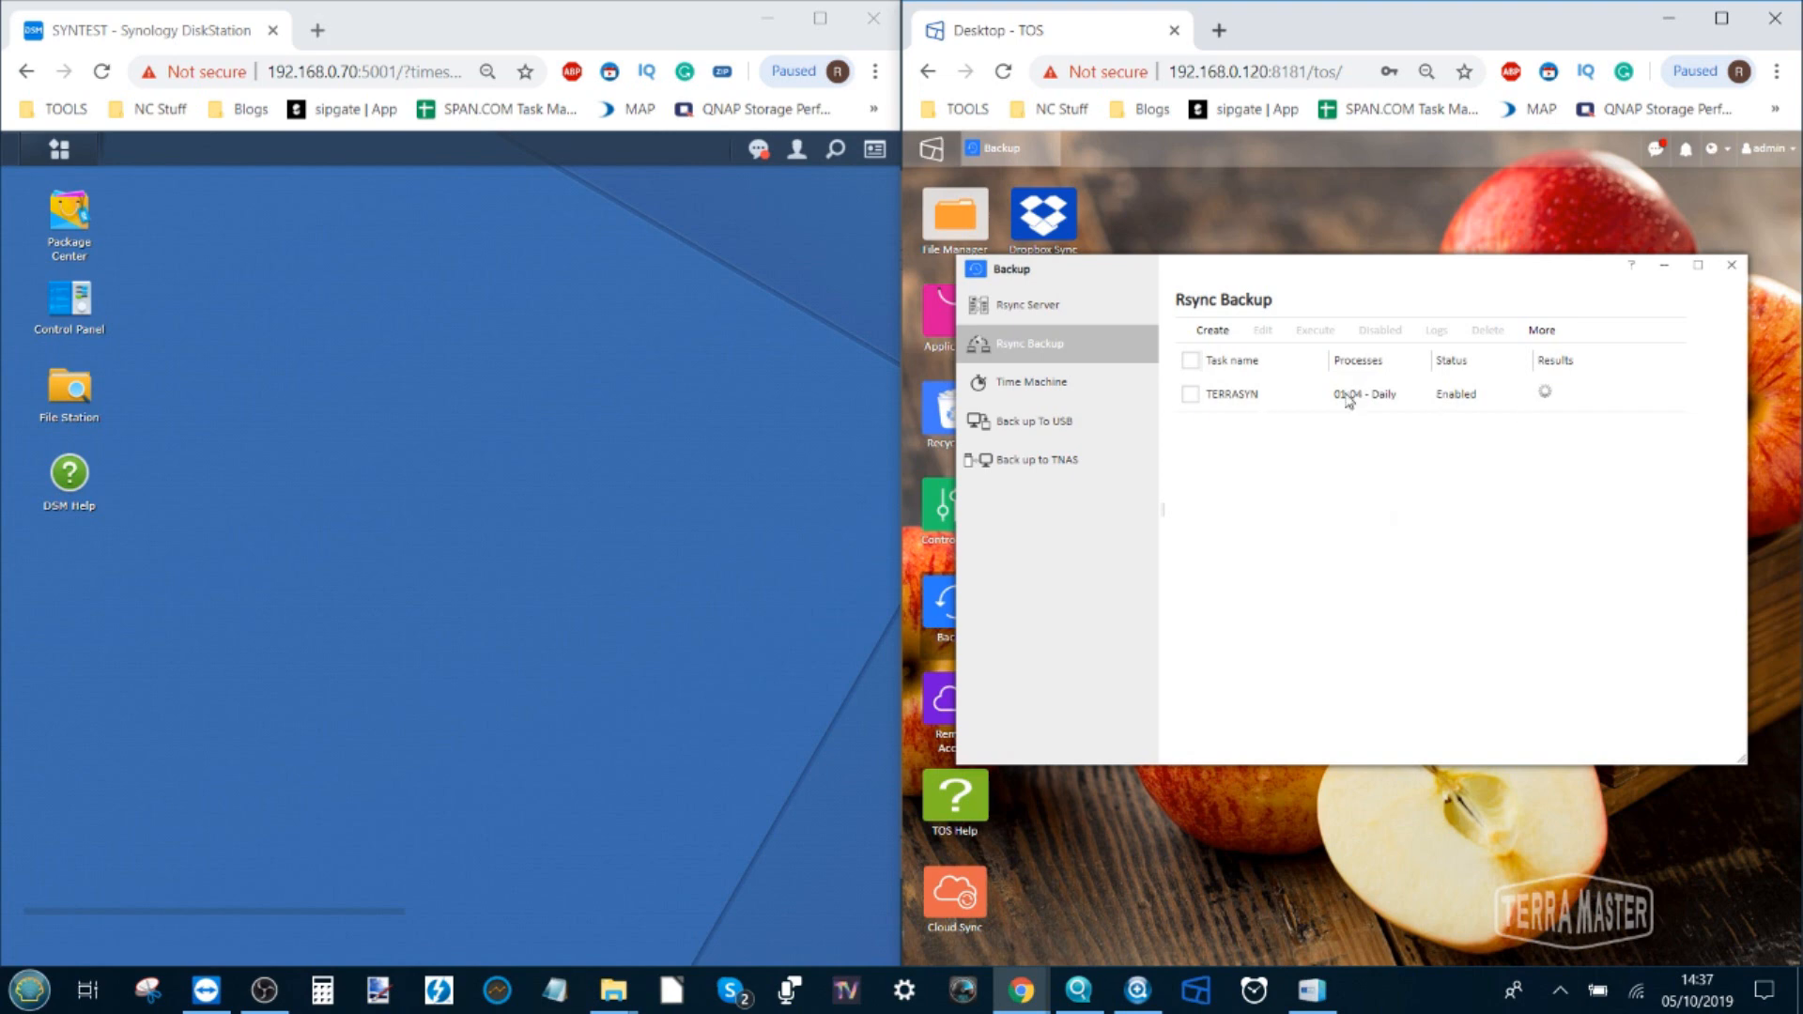
# Dismiss the stray browser context menu over the TOS task list
pyautogui.rightClick(1211, 401)
pyautogui.click(1599, 455)
# Launch Hyper Backup from the Main Menu and run Back up now on the rsync task
pyautogui.click(52, 151)
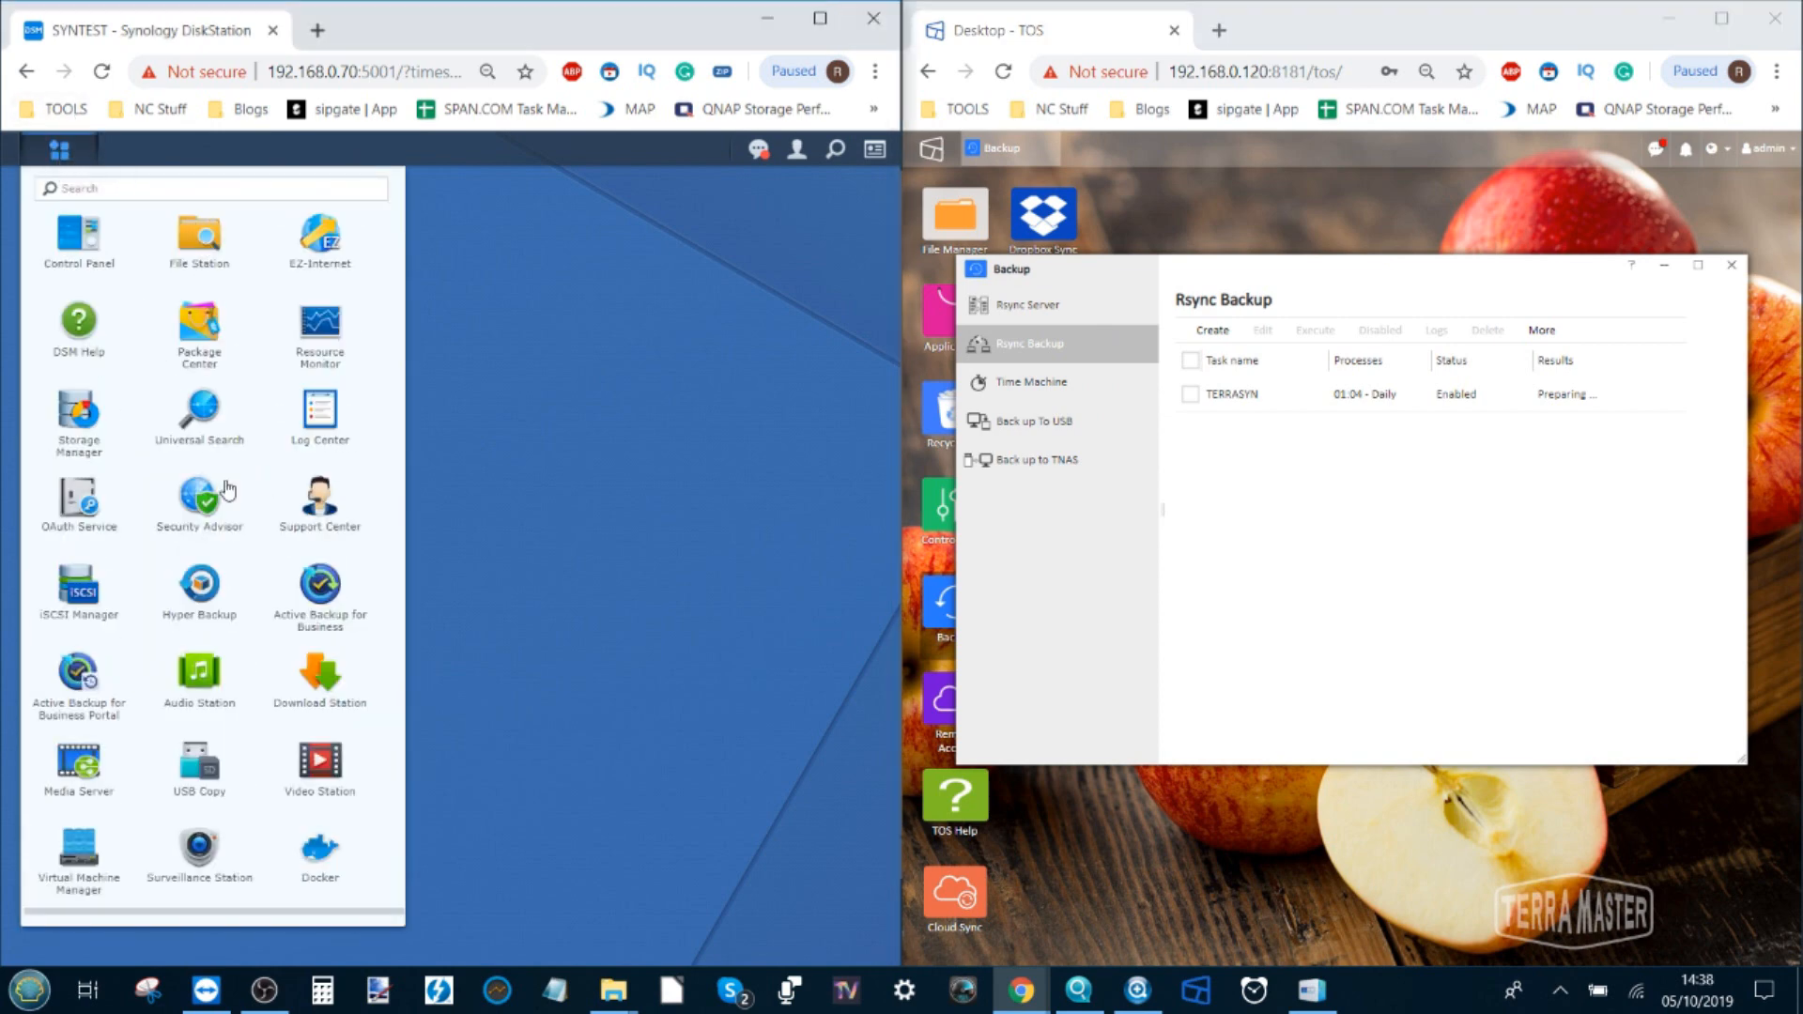
pyautogui.click(198, 599)
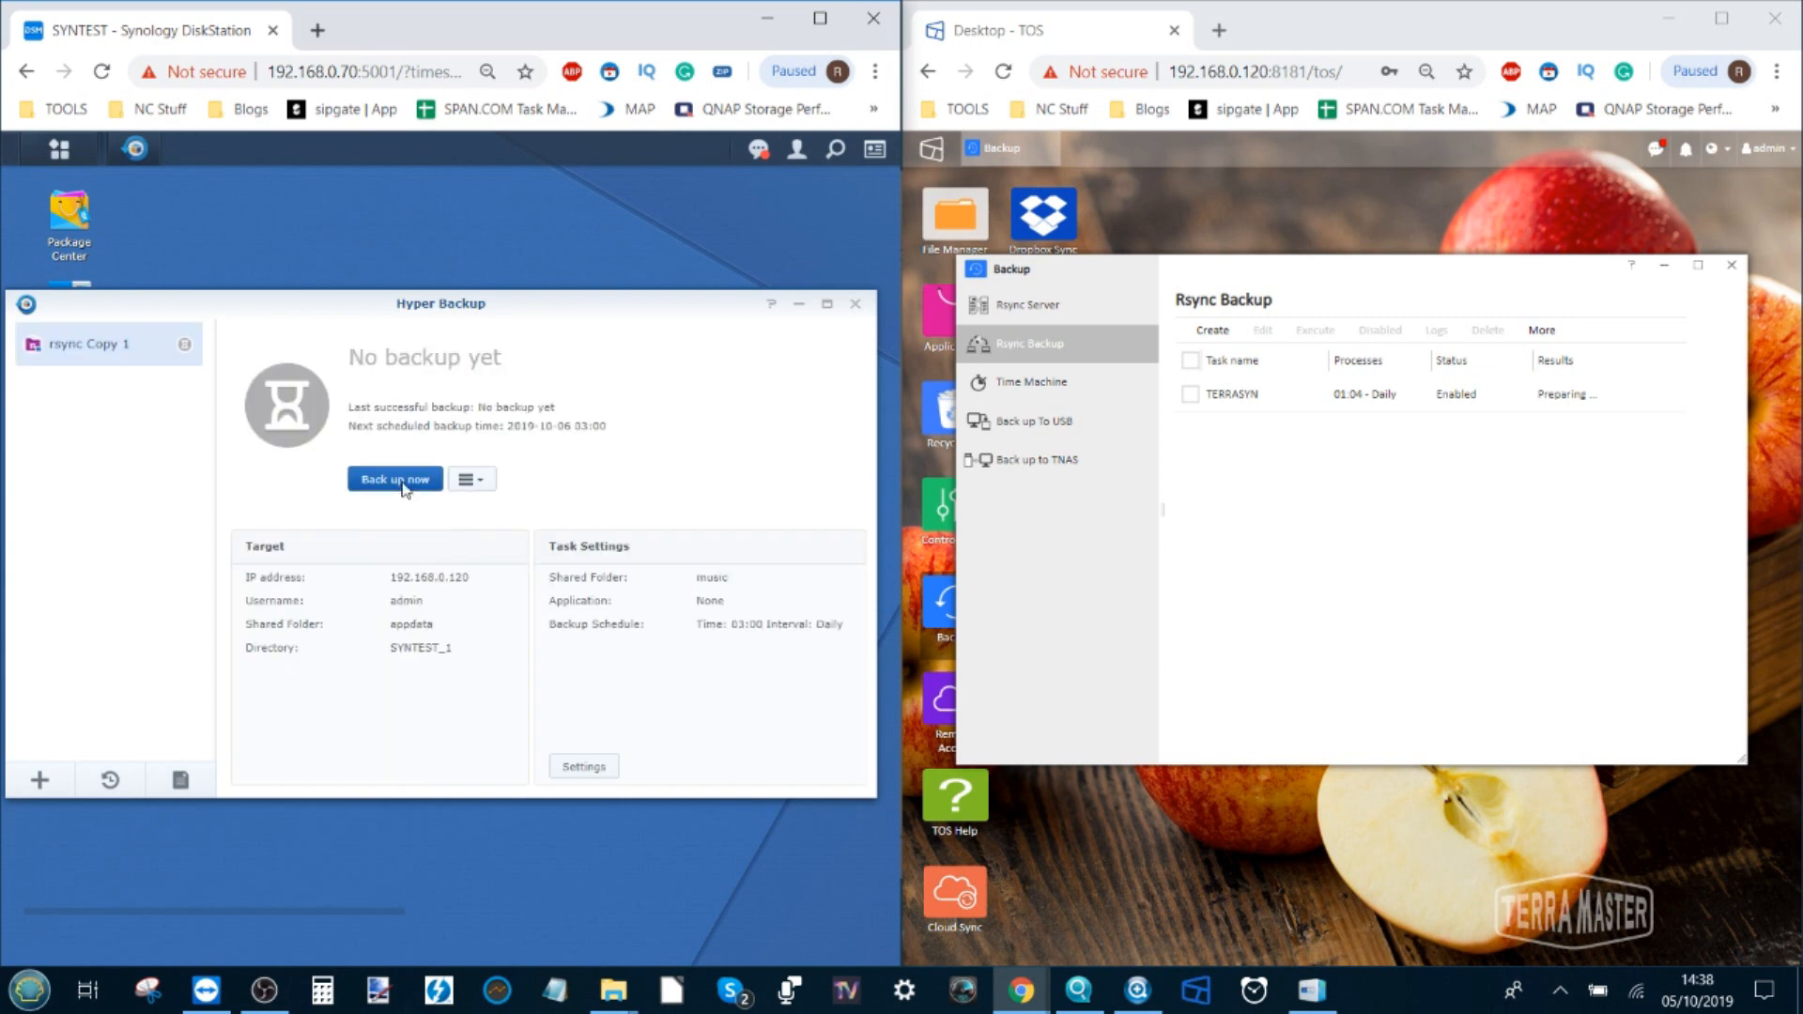
pyautogui.click(403, 483)
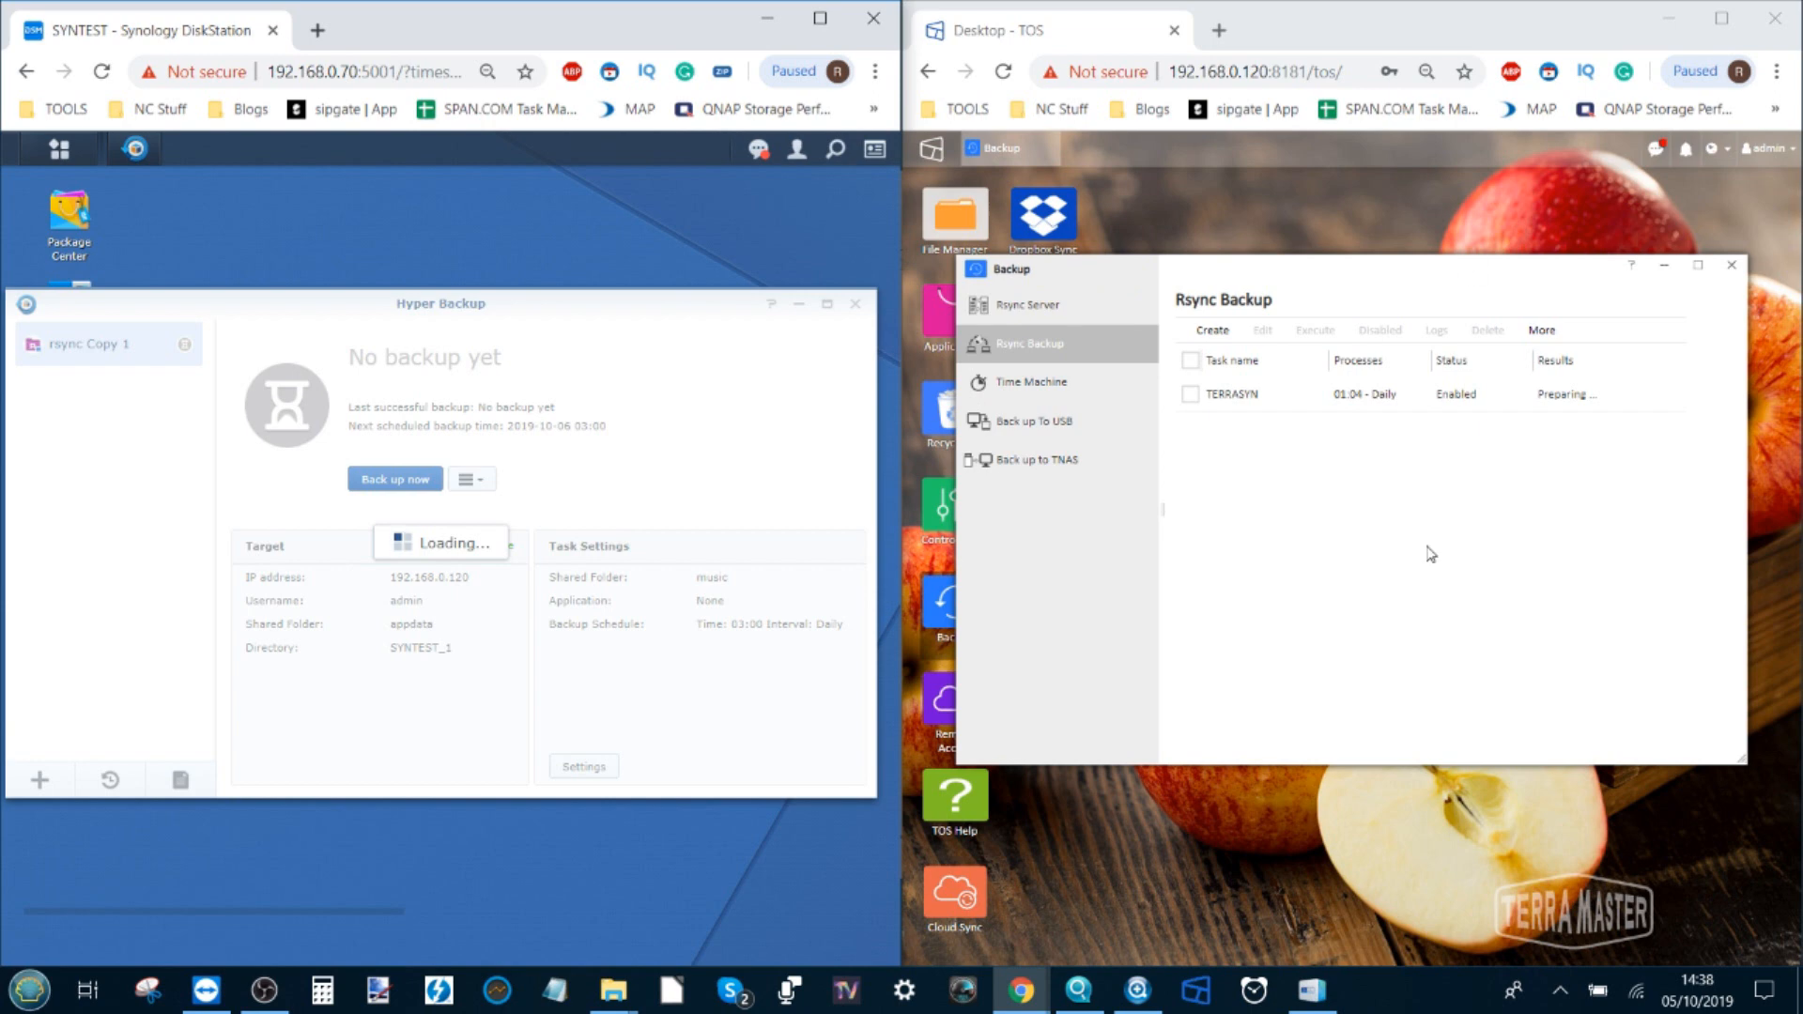
pyautogui.rightClick(1215, 397)
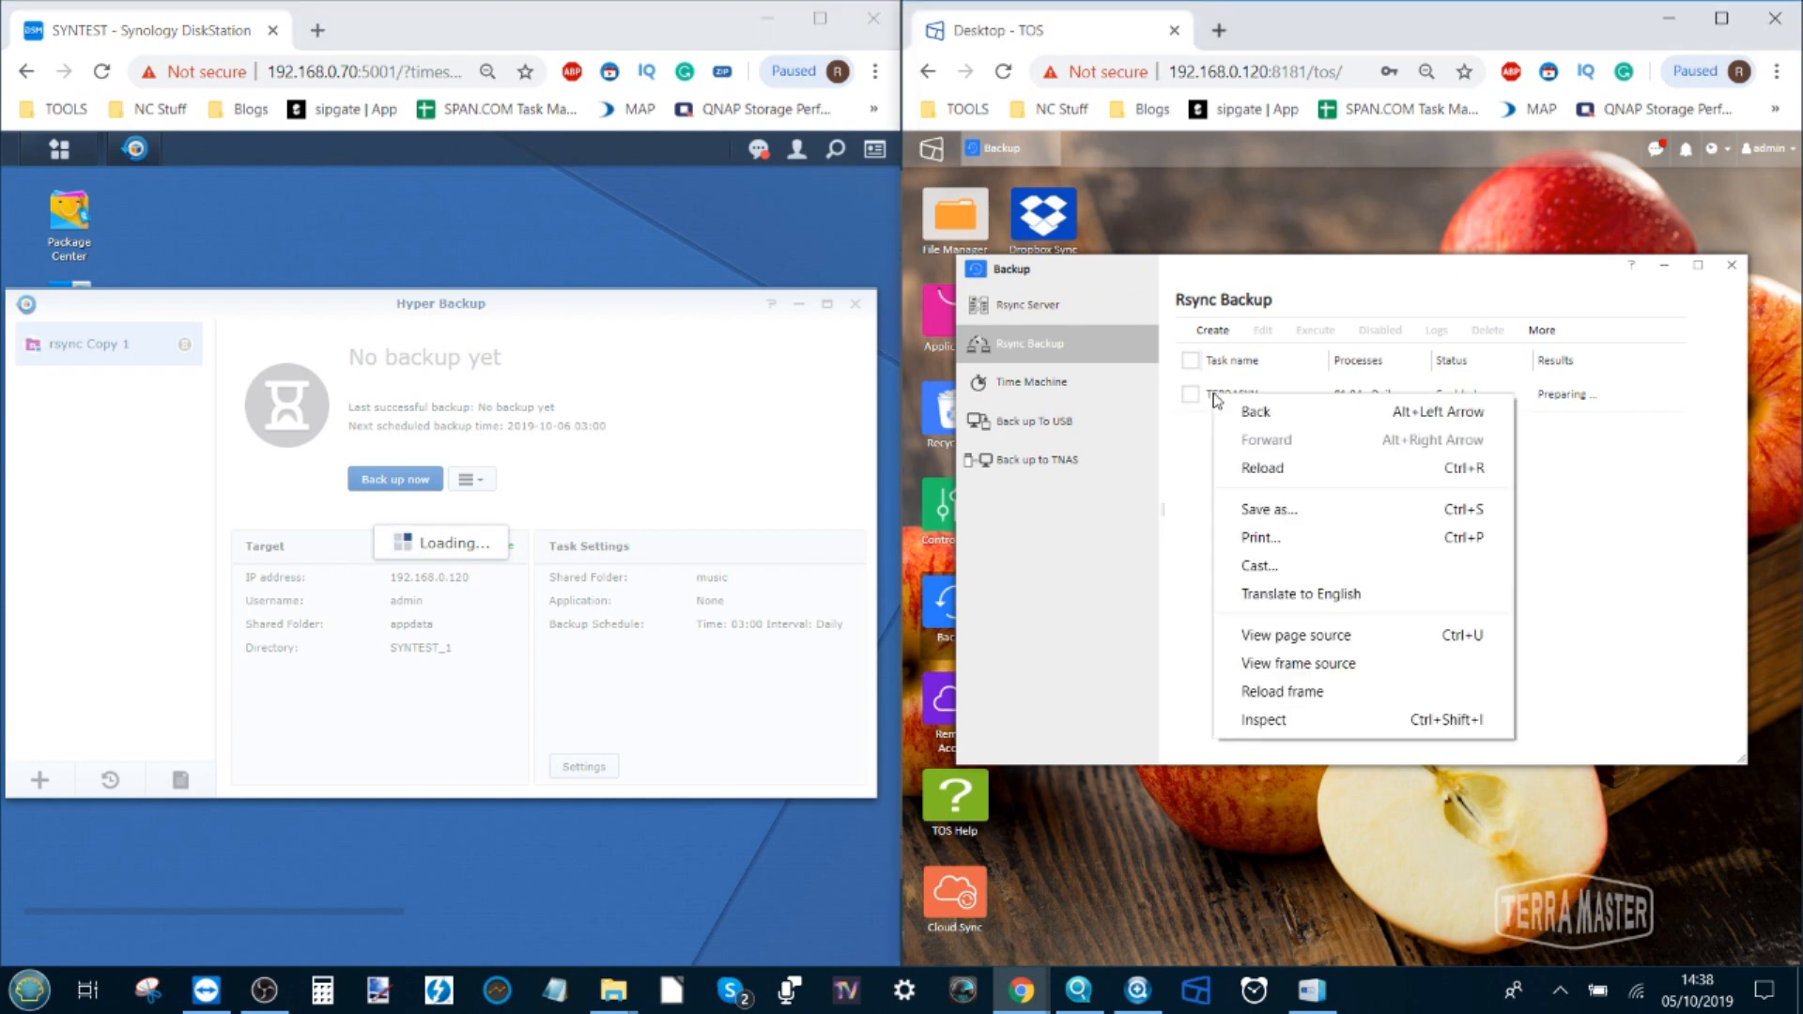
pyautogui.click(1207, 430)
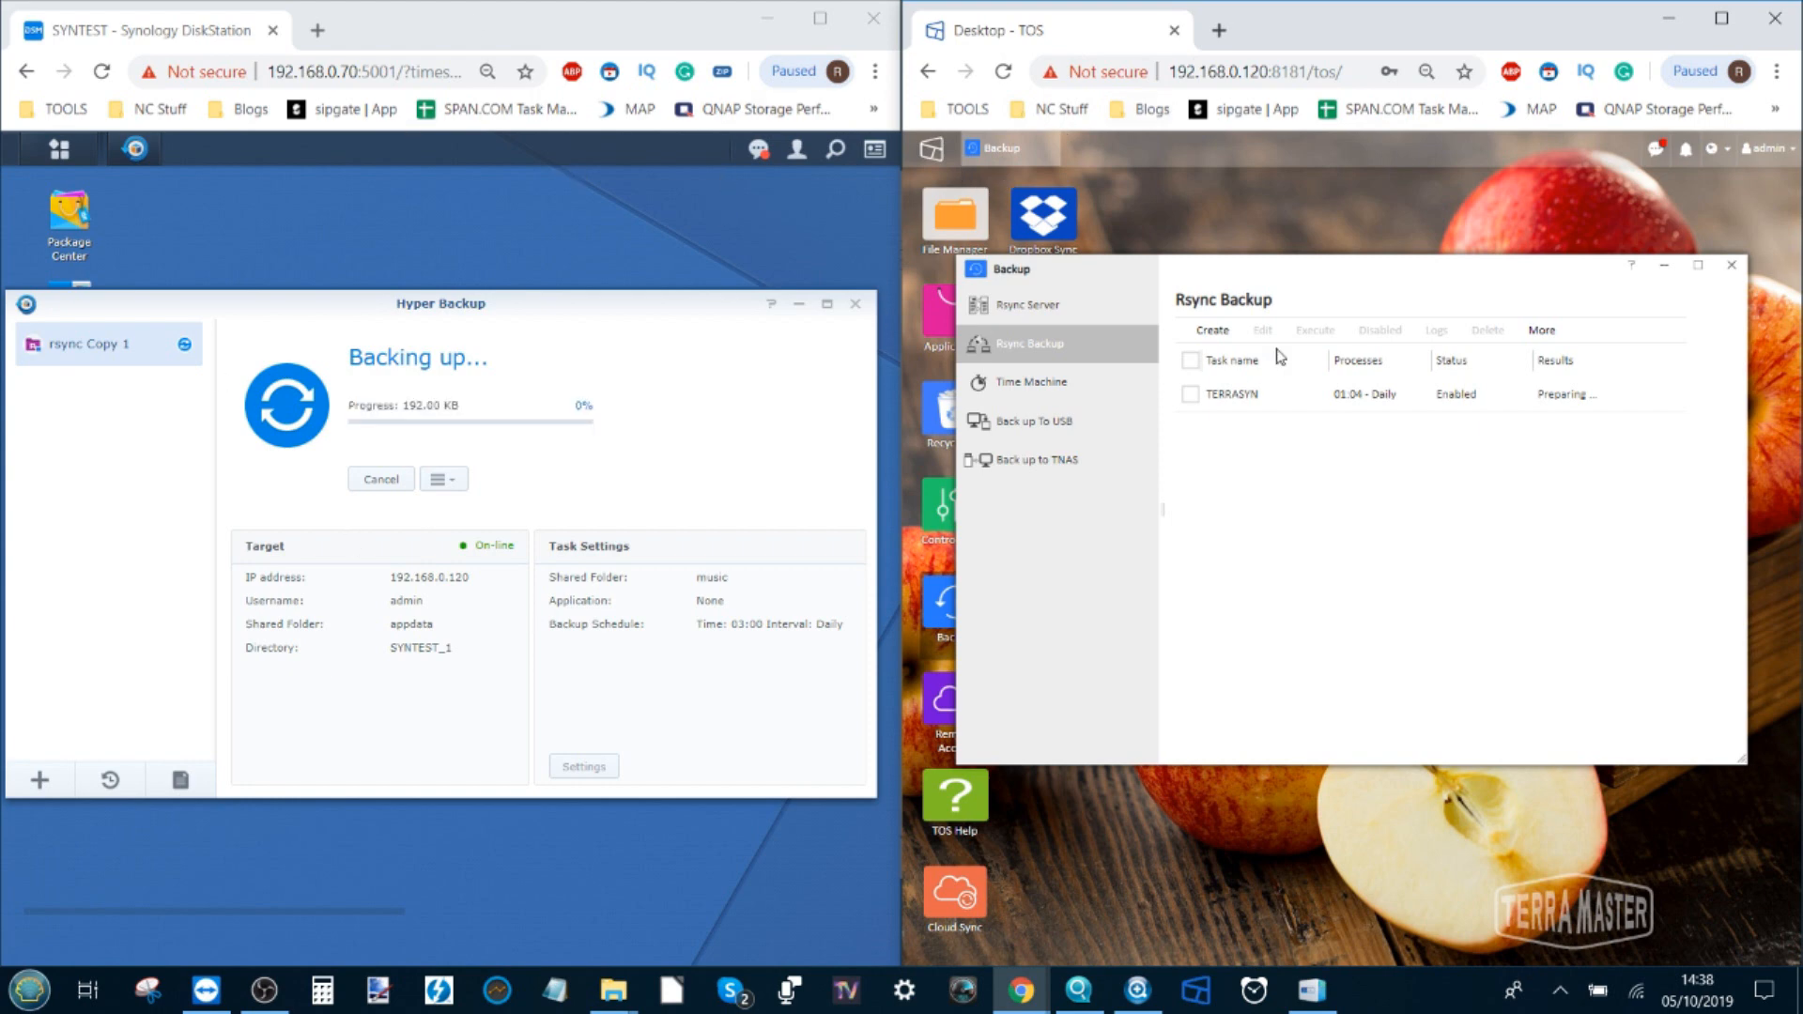
# Close Hyper Backup and reopen it from the Main Menu to check progress
pyautogui.click(855, 305)
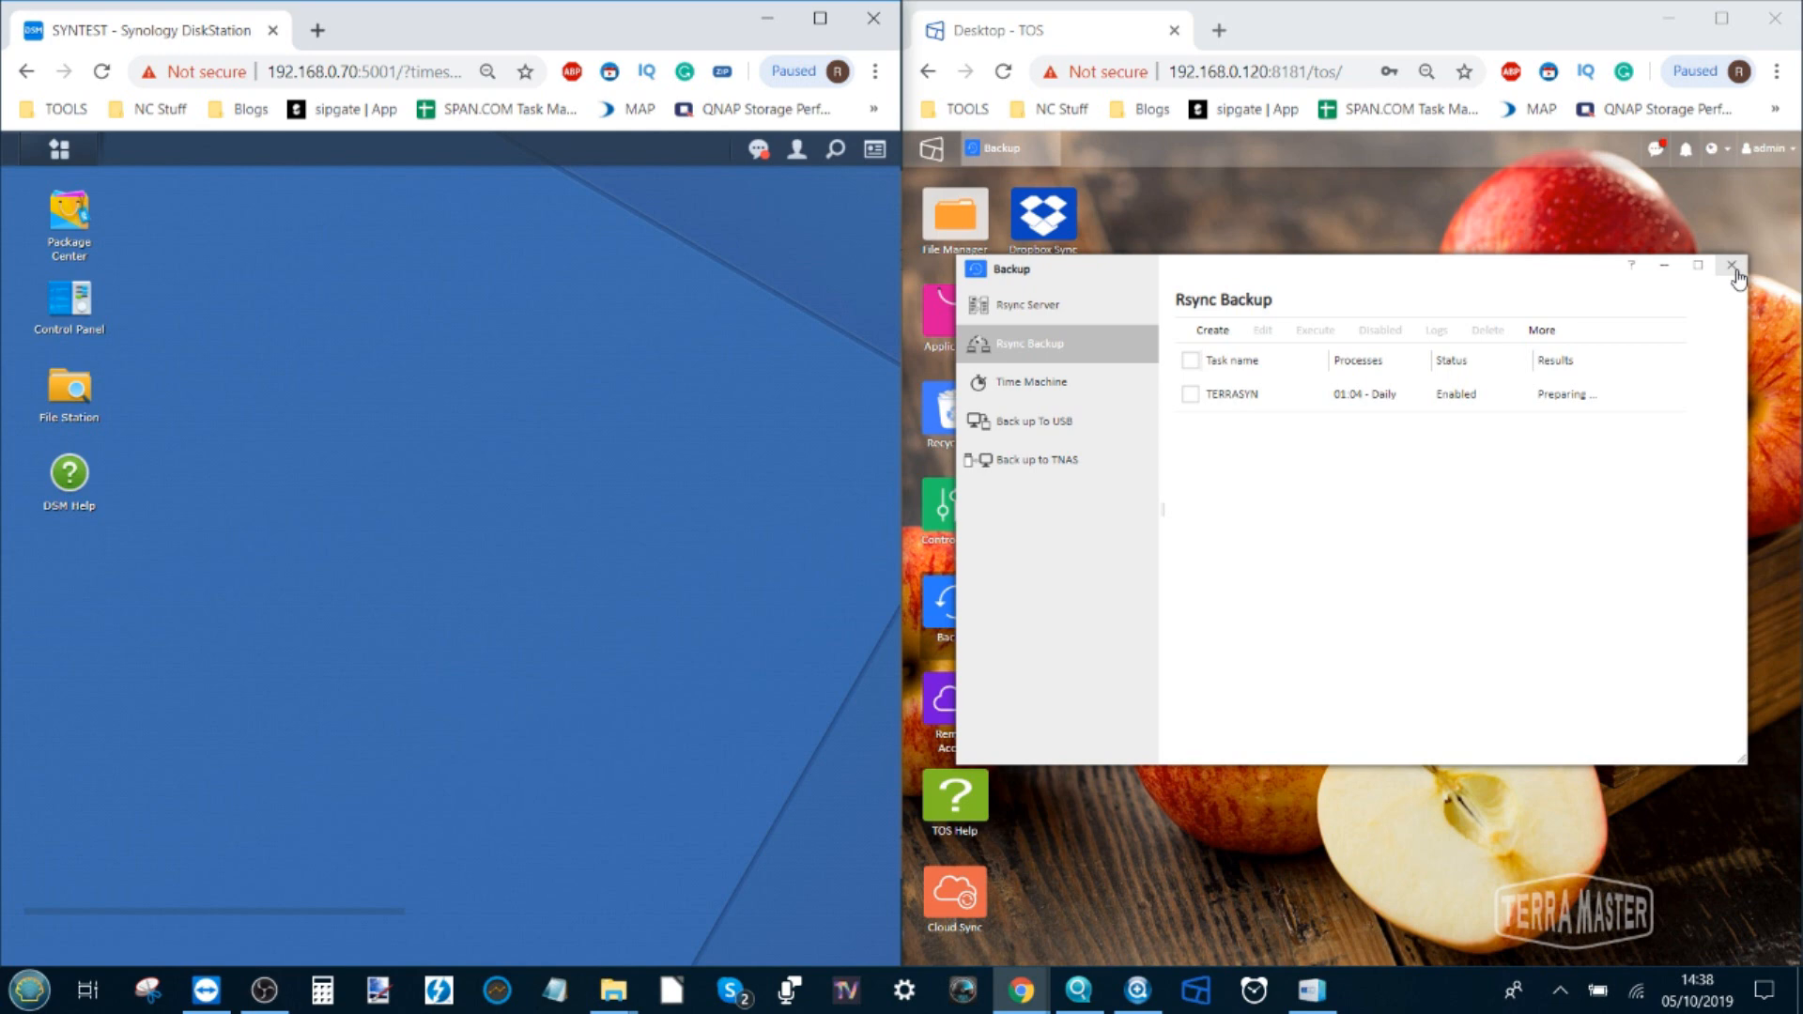
pyautogui.click(59, 149)
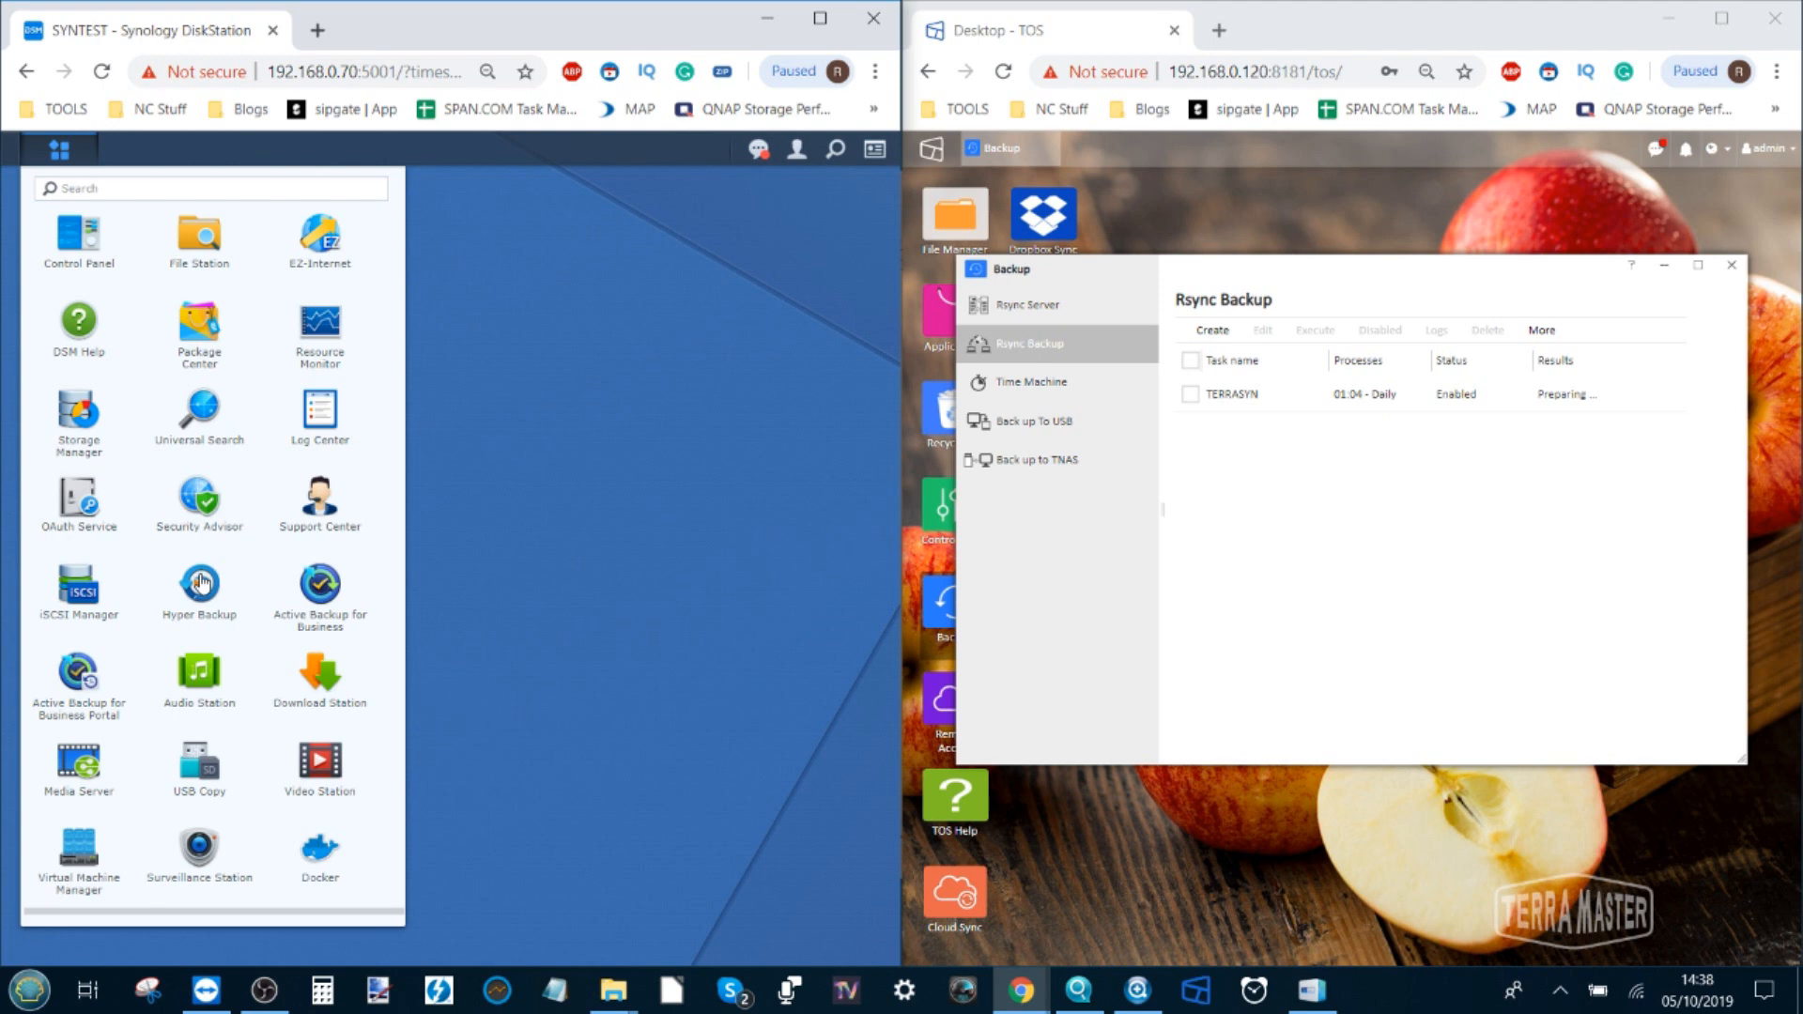
pyautogui.click(199, 602)
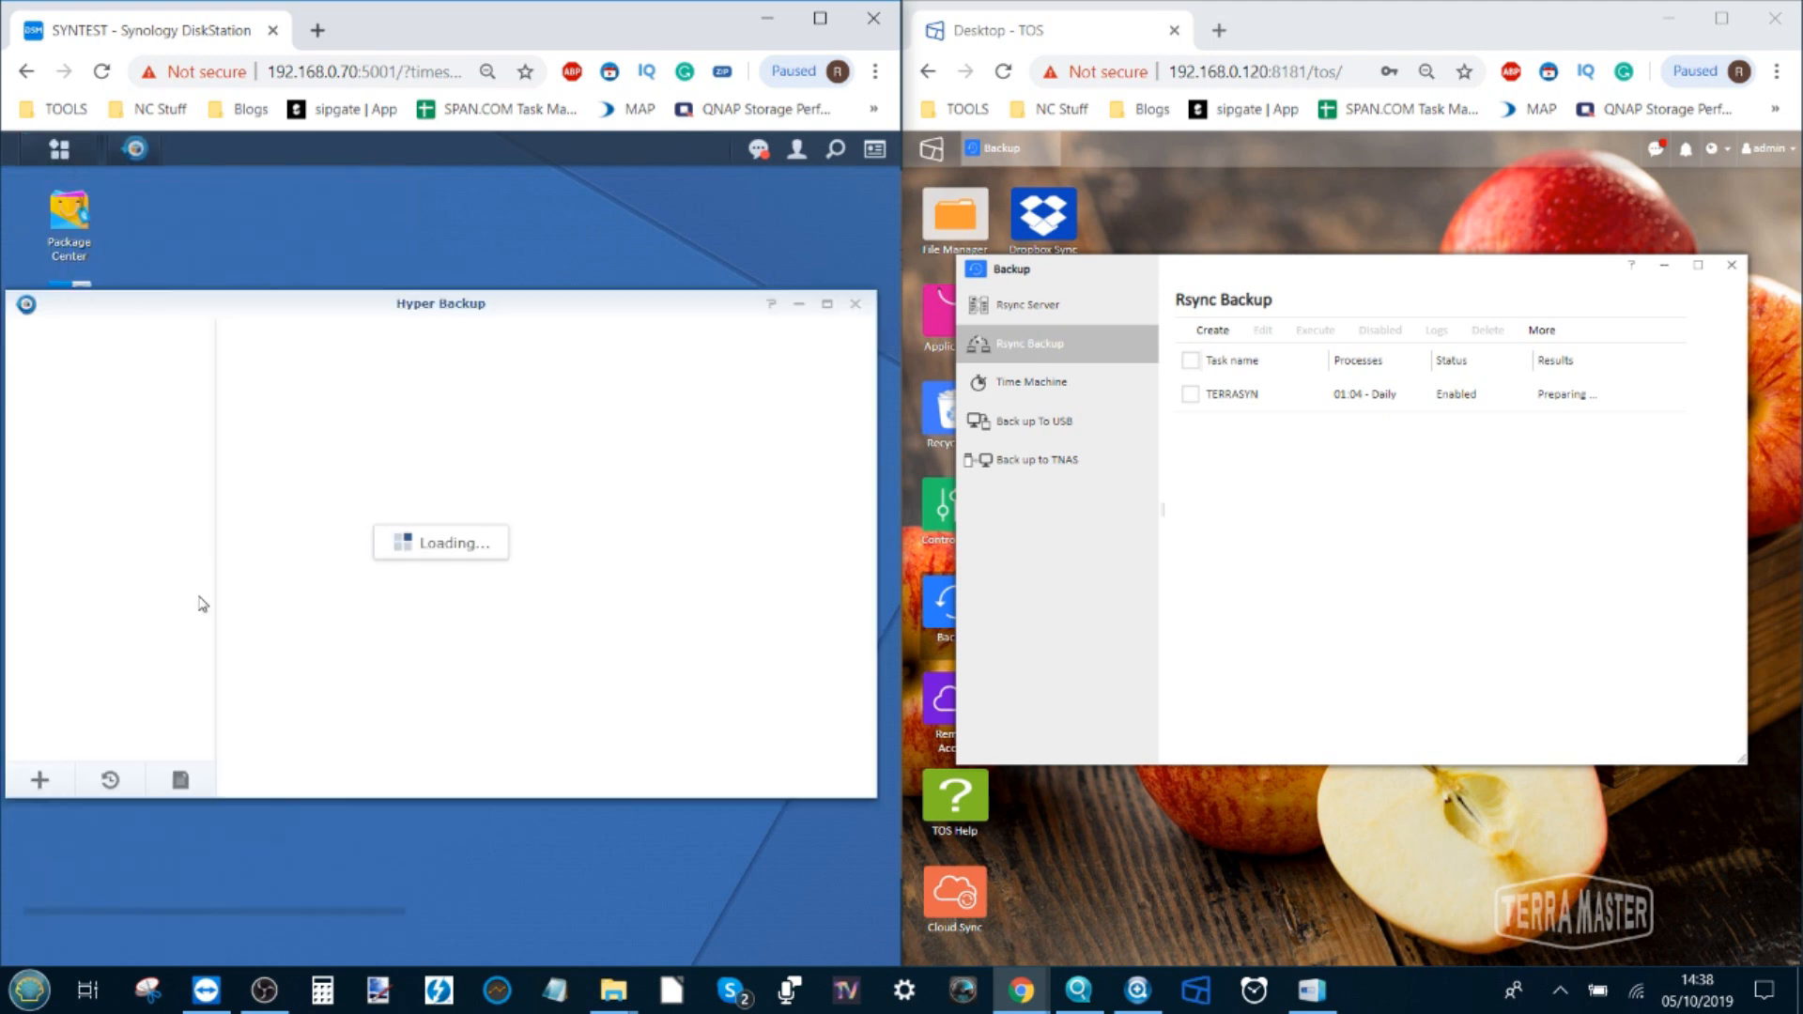